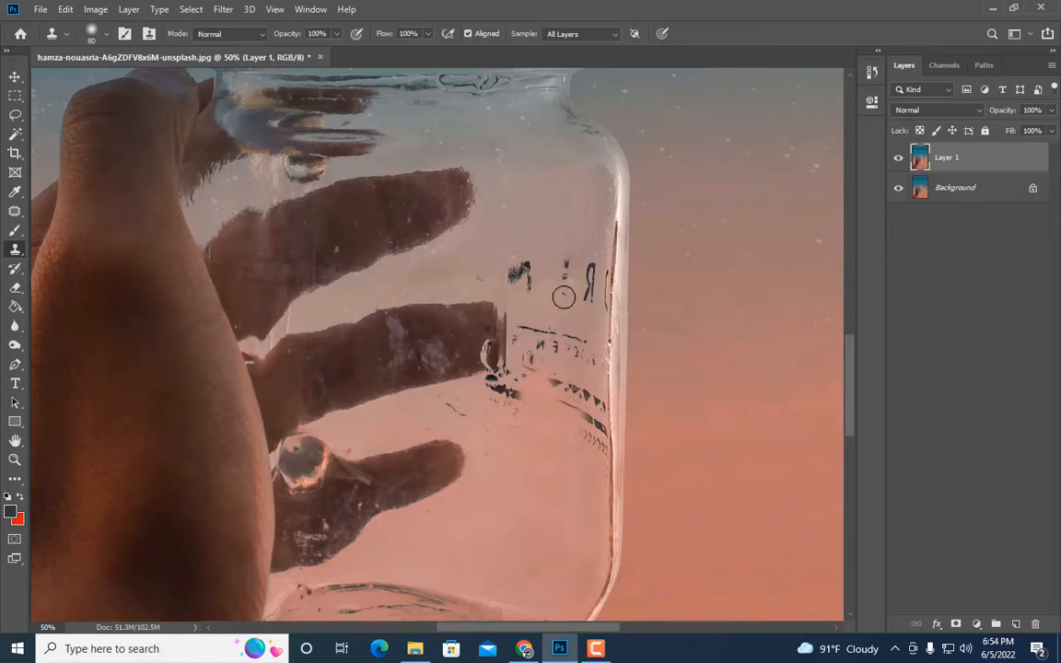
Clone clean glass over the dark lettering on the jar's upper half between the index and middle fingertips
click(529, 287)
alt+click(528, 249)
click(524, 272)
click(512, 272)
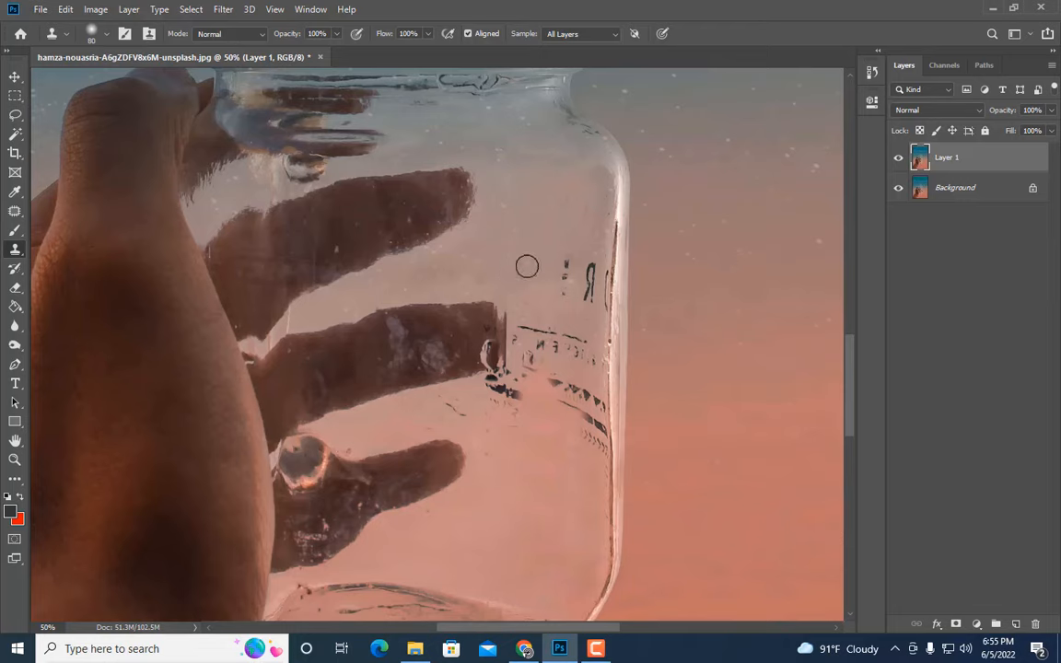
click(565, 270)
mouse_move(579, 294)
mouse_down()
mouse_move(580, 270)
mouse_move(579, 293)
mouse_up()
Clone over the dark marks just below the middle fingertip with clean glass texture
scroll(571, 277, down, 2)
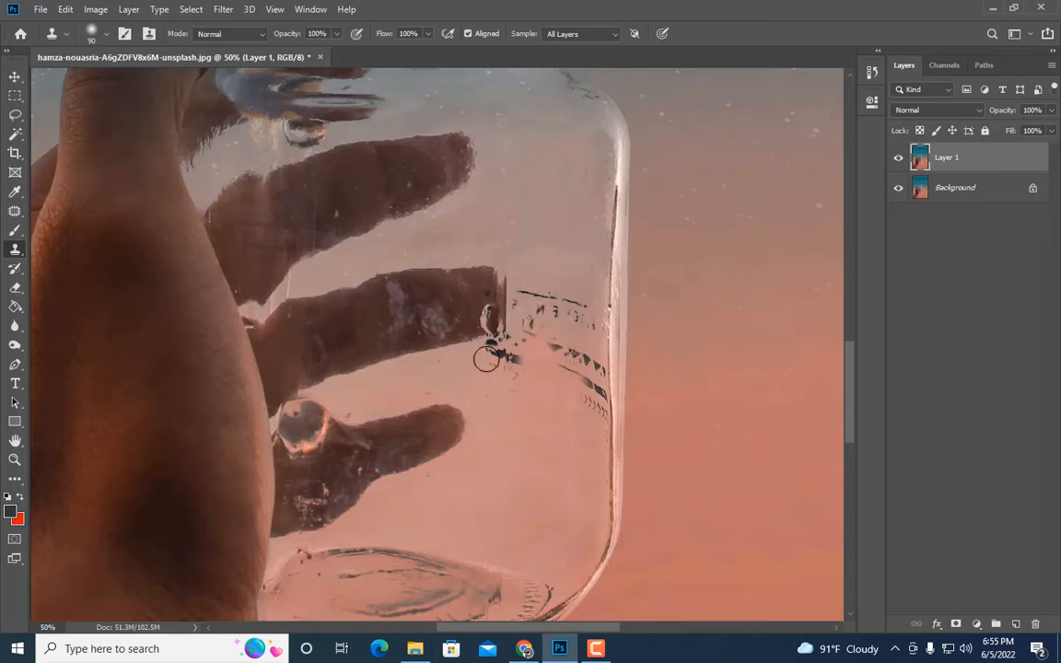
mouse_move(486, 359)
mouse_down()
mouse_move(511, 373)
mouse_move(480, 373)
mouse_move(509, 386)
mouse_move(520, 352)
mouse_move(550, 409)
mouse_move(576, 441)
mouse_up()
key(bracketright)
key(bracketright)
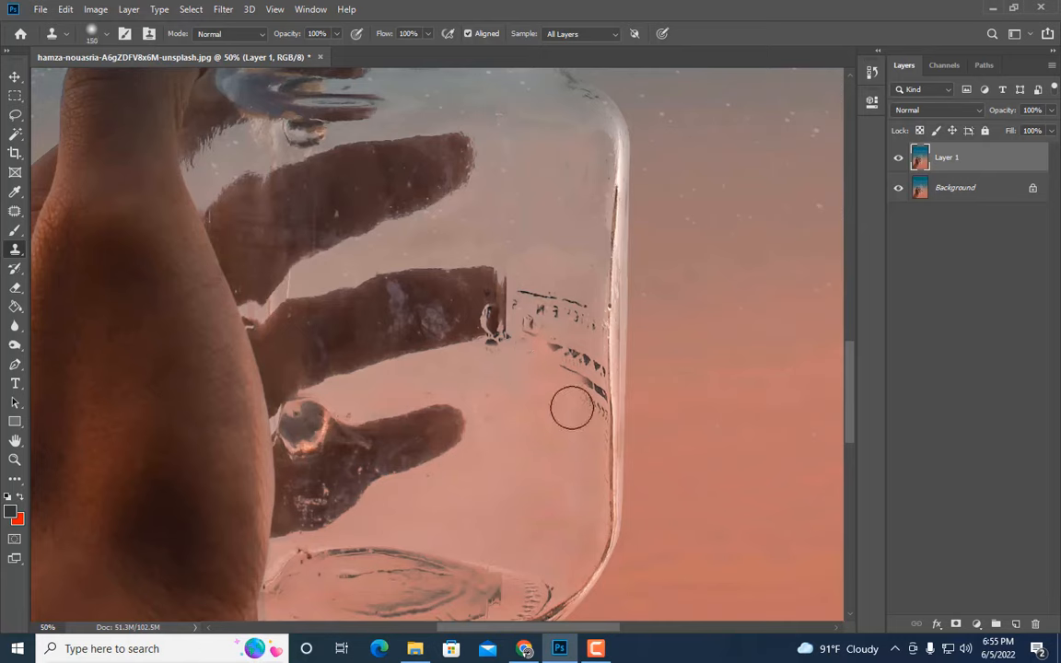
Clone out the curved patterned bands beside the jar's far edge, shrinking the brush to 50 for the narrow area
key(bracketleft)
key(bracketleft)
key(bracketleft)
key(bracketleft)
drag(564, 392, 568, 383)
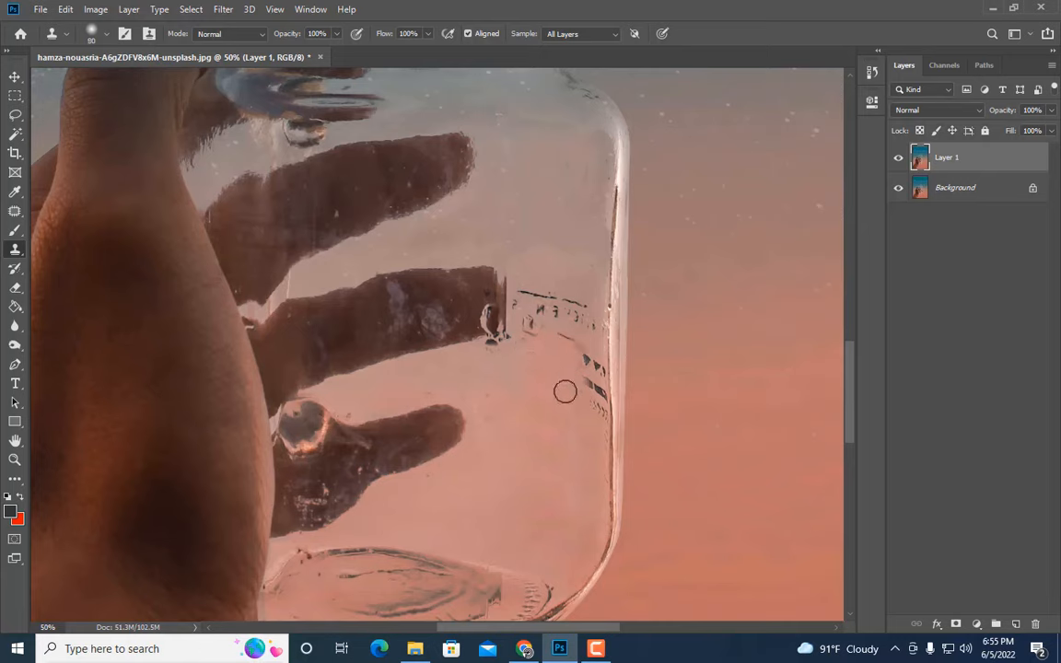
mouse_move(602, 452)
mouse_down()
mouse_move(601, 413)
mouse_move(590, 406)
mouse_up()
key(bracketleft)
key(bracketleft)
key(bracketleft)
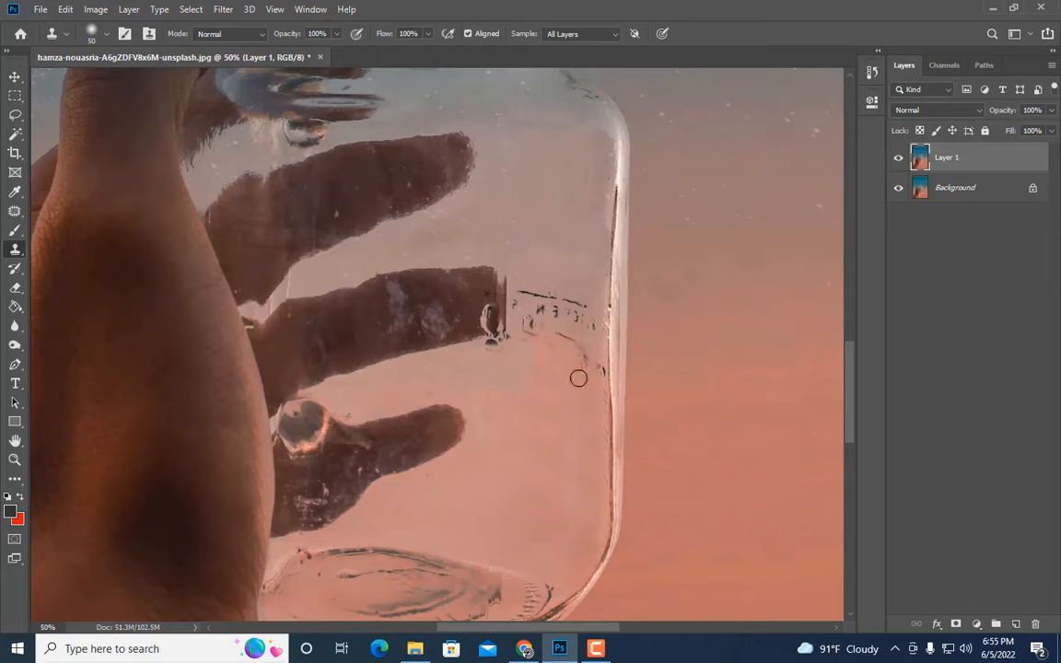
key(bracketright)
key(bracketright)
scroll(576, 414, down, 1)
key(bracketright)
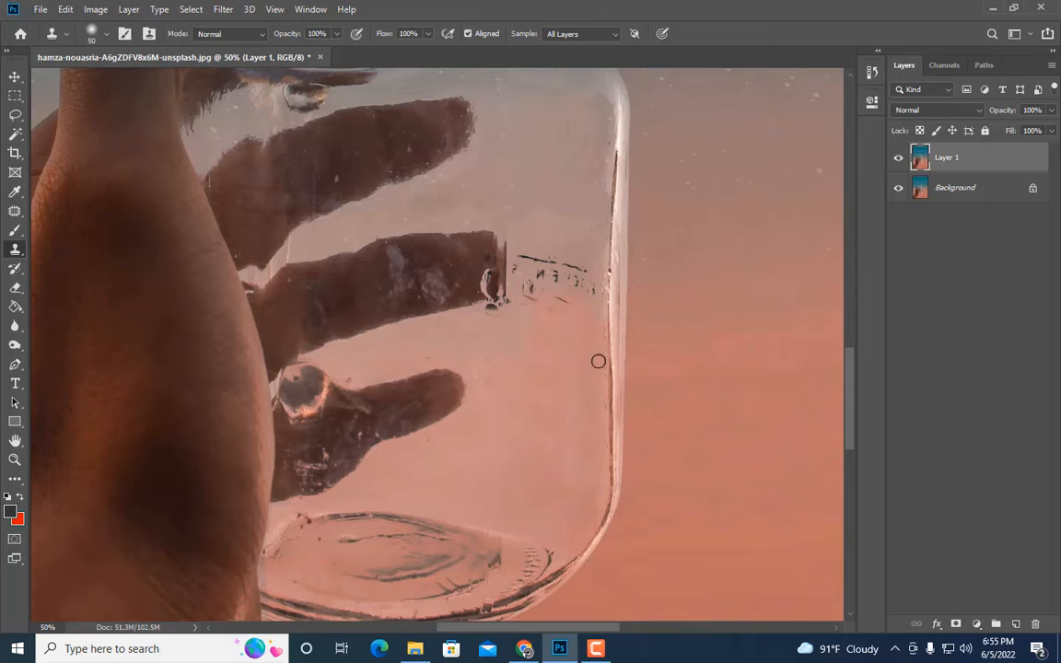
Rebuild the middle fingertip with the Clone Stamp at size 100, then refine its outline and nearby marks at size 40
scroll(557, 398, up, 2)
key(bracketright)
key(bracketright)
key(bracketright)
key(bracketright)
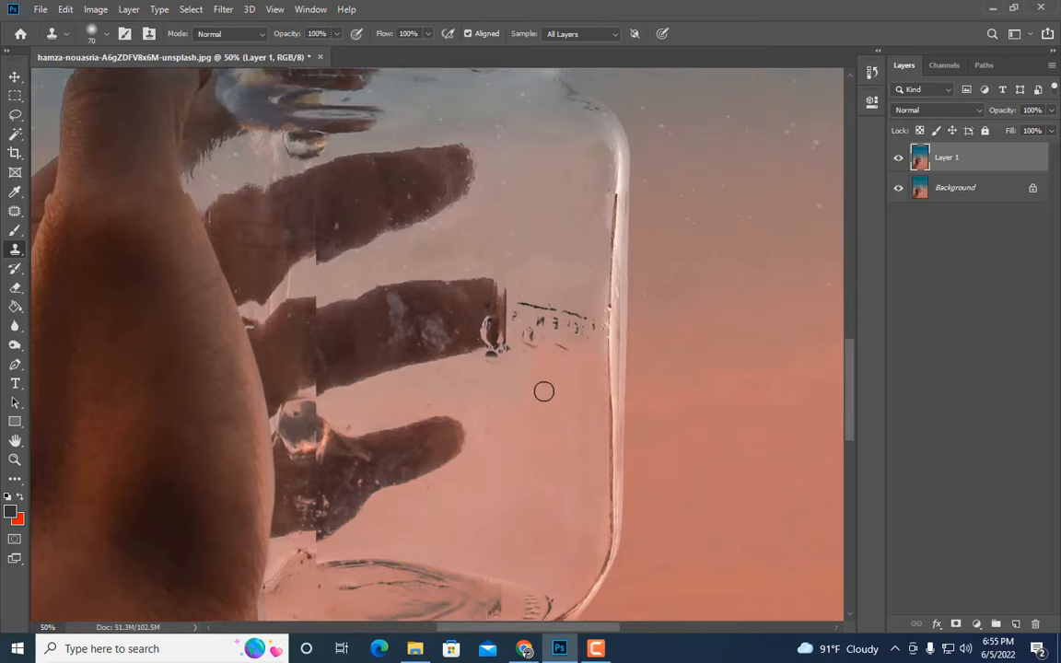
alt+click(459, 378)
mouse_move(485, 375)
mouse_down()
mouse_move(495, 367)
mouse_move(478, 352)
mouse_move(489, 348)
mouse_move(476, 324)
mouse_move(488, 320)
mouse_move(481, 329)
mouse_up()
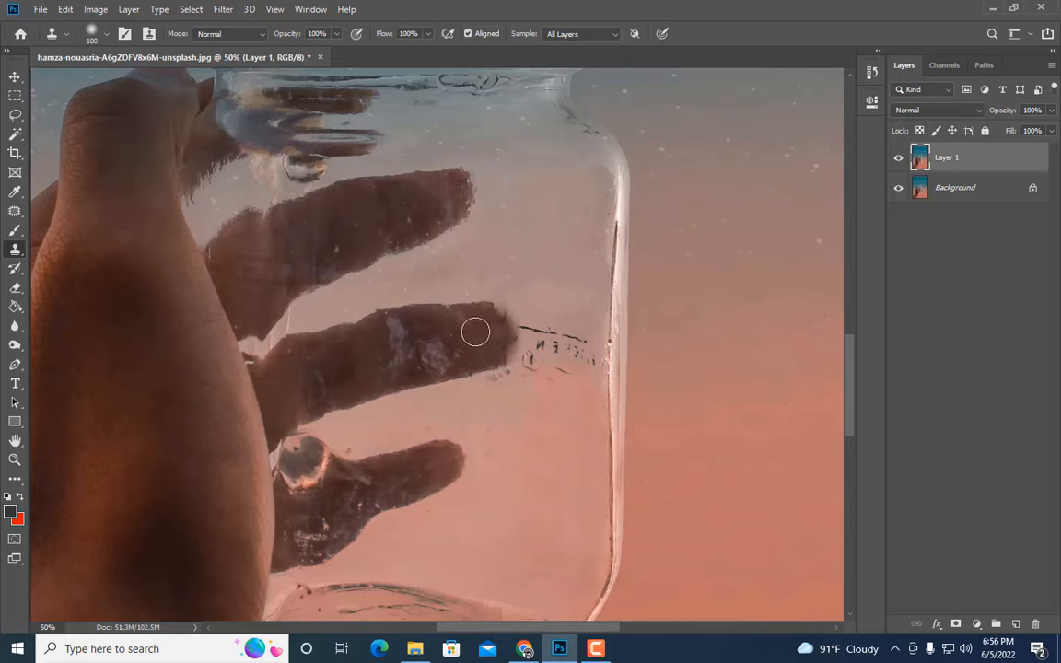
key(bracketleft)
key(bracketleft)
key(bracketleft)
key(bracketleft)
key(bracketleft)
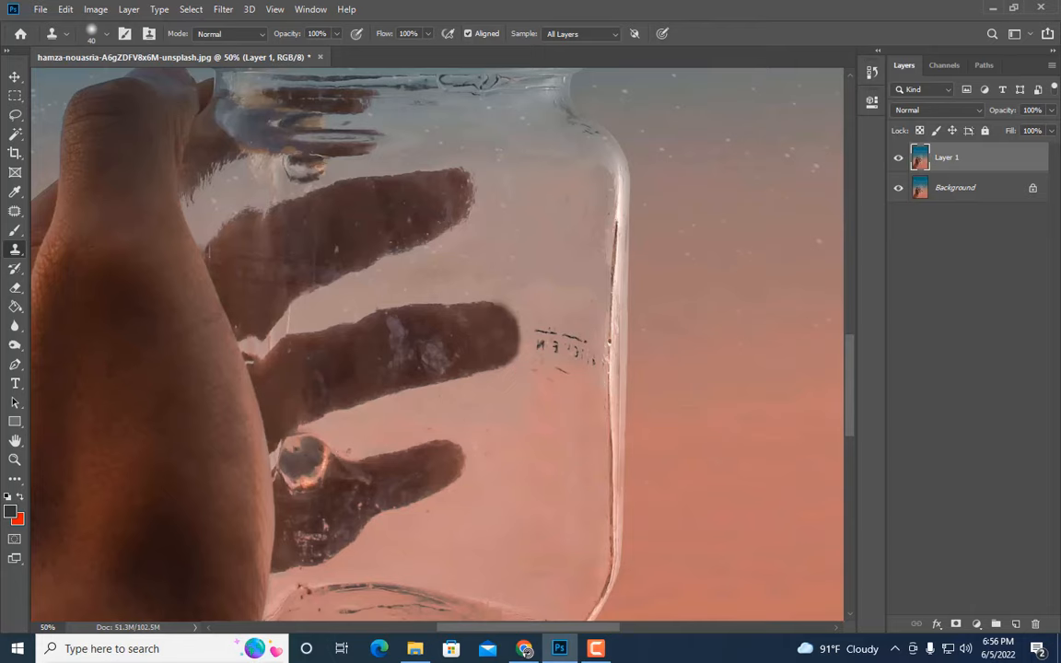
Patch the remaining lettering beside the middle fingertip with clean glass and deselect
click(19, 211)
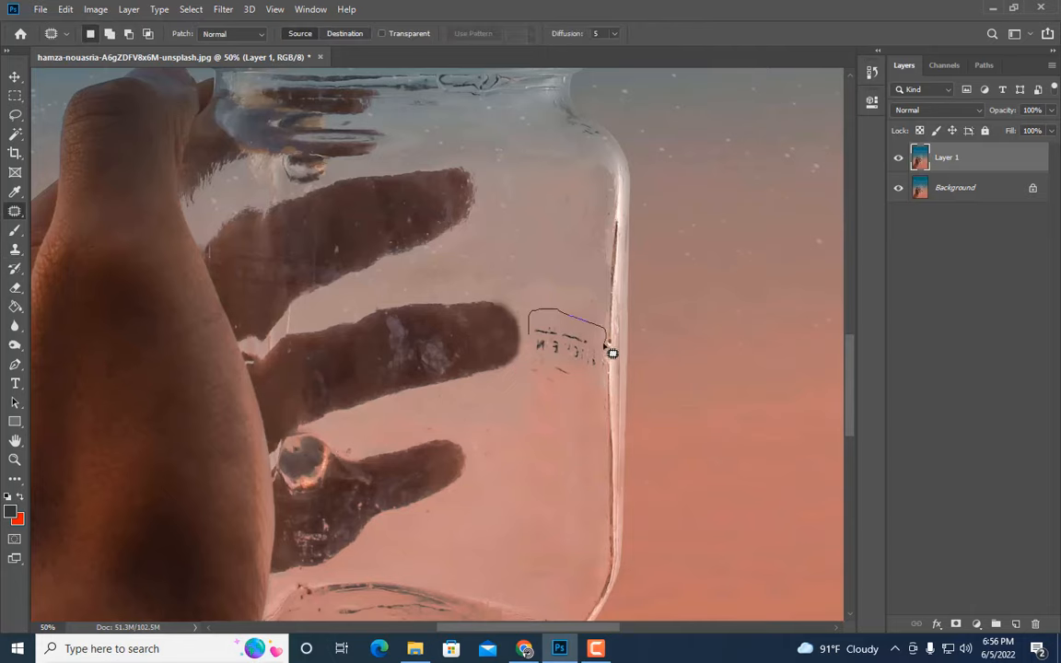
drag(583, 426, 529, 355)
mouse_move(551, 403)
mouse_down()
mouse_move(536, 278)
mouse_move(587, 278)
mouse_move(584, 324)
mouse_move(538, 237)
mouse_up()
click(704, 258)
scroll(563, 332, down, 1)
click(634, 267)
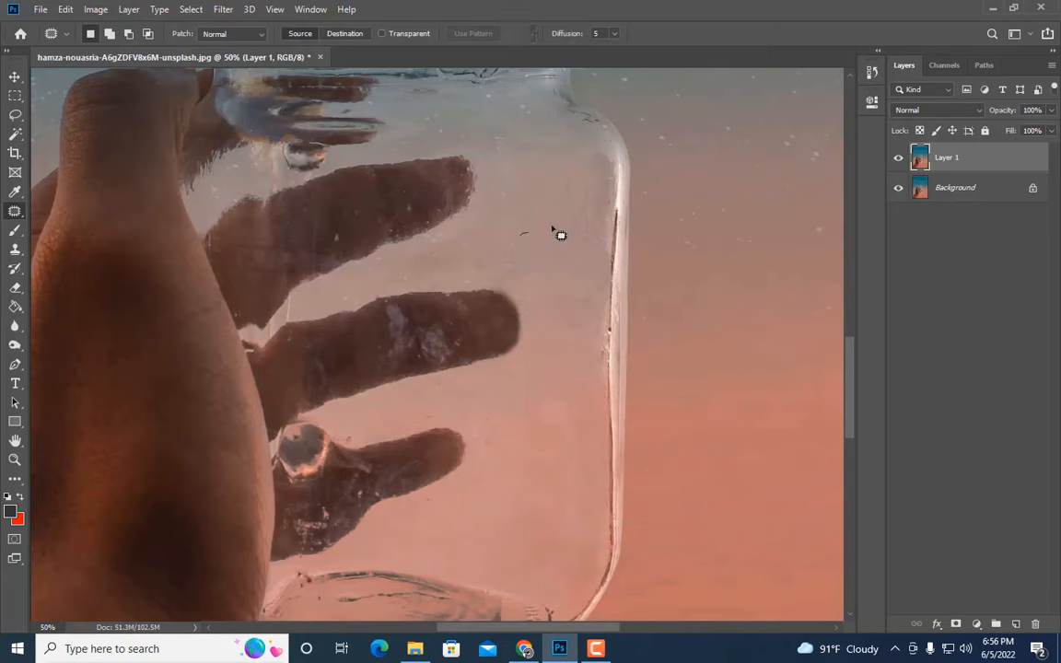
Even out the glass area above the middle fingertip with the Patch tool and deselect
drag(549, 304, 519, 235)
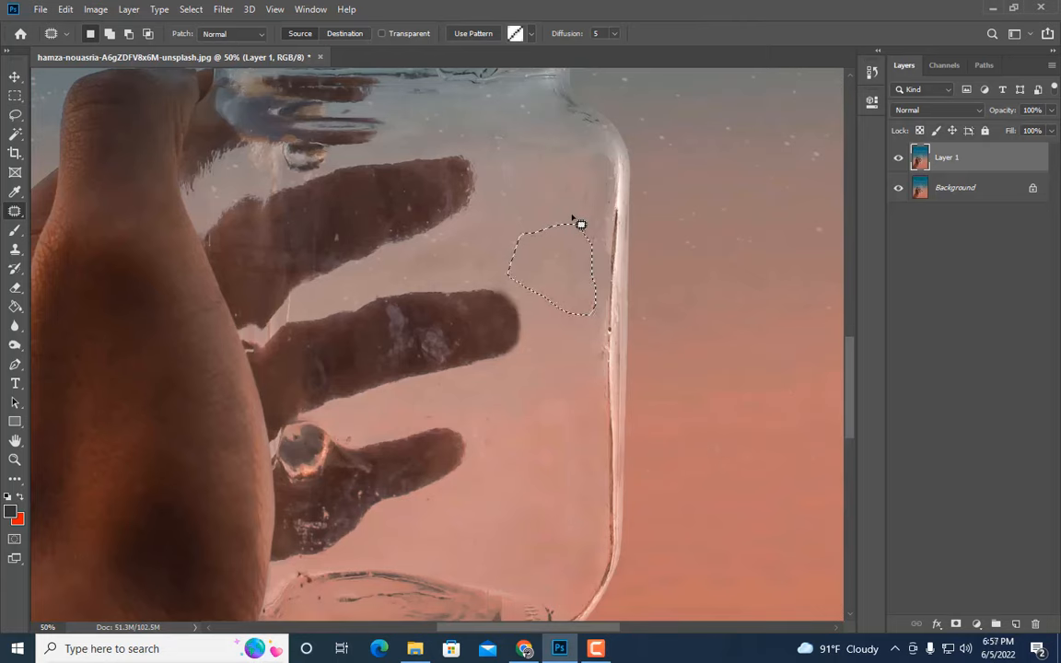
click(557, 169)
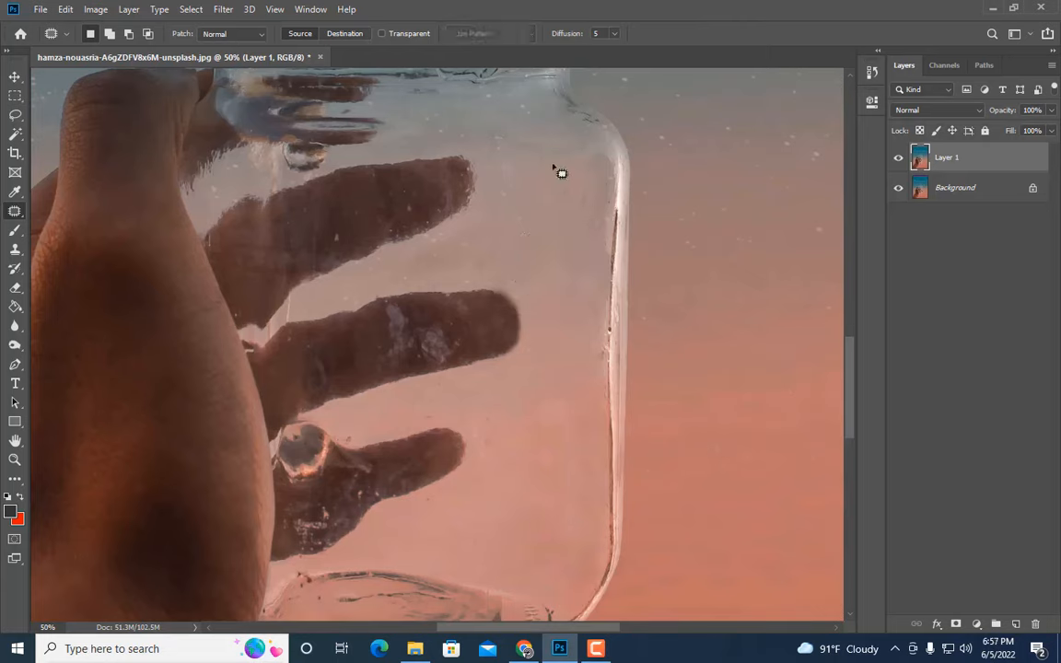
mouse_move(521, 281)
mouse_down()
mouse_move(578, 174)
mouse_move(597, 264)
mouse_move(528, 254)
mouse_move(666, 242)
mouse_move(580, 296)
mouse_move(556, 251)
mouse_move(597, 198)
mouse_up()
click(572, 201)
click(666, 241)
Patch the uneven glass areas between the fingertips and the jar's far edge to blend the tones
scroll(556, 253, down, 2)
mouse_move(593, 299)
mouse_down()
mouse_move(545, 241)
mouse_move(532, 177)
mouse_up()
click(610, 190)
mouse_move(573, 278)
mouse_down()
mouse_move(588, 321)
mouse_move(549, 373)
mouse_up()
drag(549, 367, 550, 215)
click(621, 299)
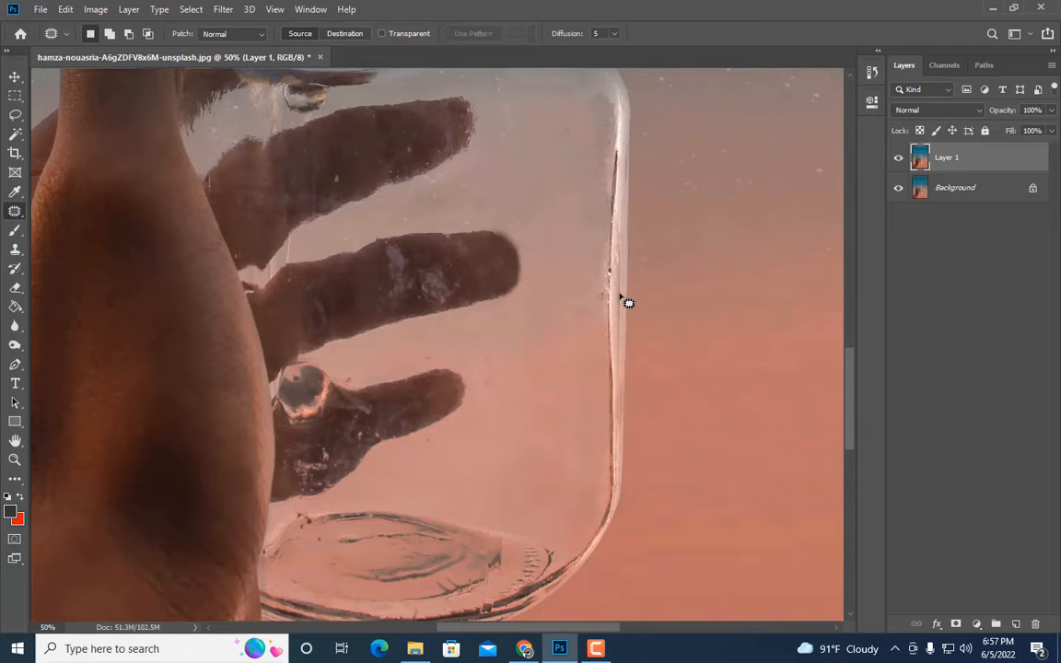
Select the jar's side away from the hand with a rectangular marquee and copy it to a new layer
key(ctrl+minus)
key(ctrl+minus)
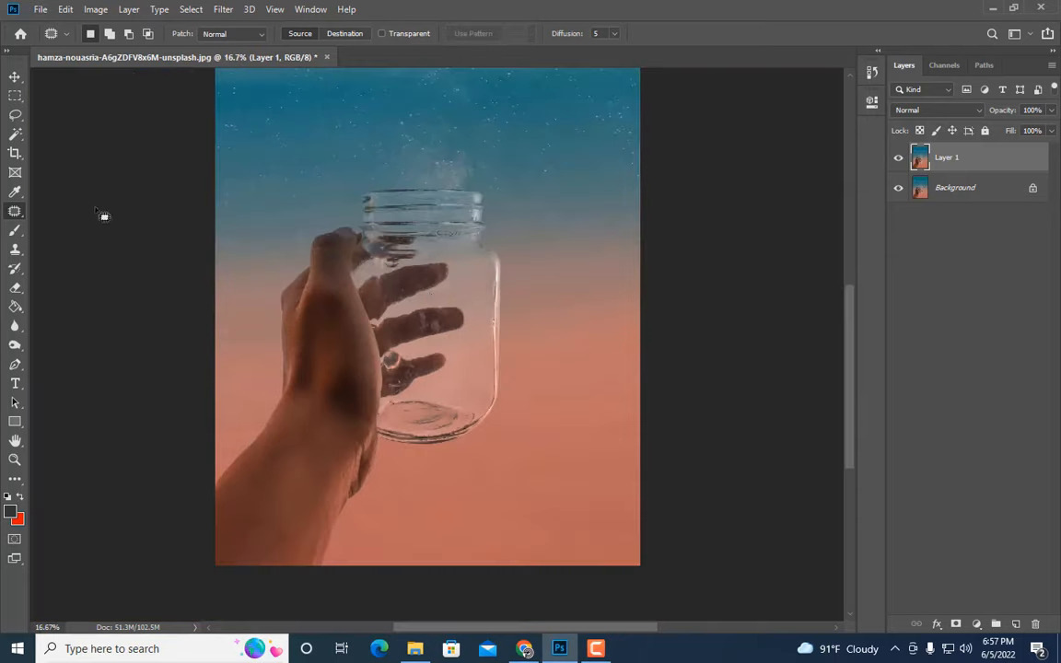
key(m)
drag(411, 133, 532, 453)
key(ctrl+j)
Convert Layer 2 to a smart object and stretch it horizontally away from the hand to widen the jar
right_click(958, 161)
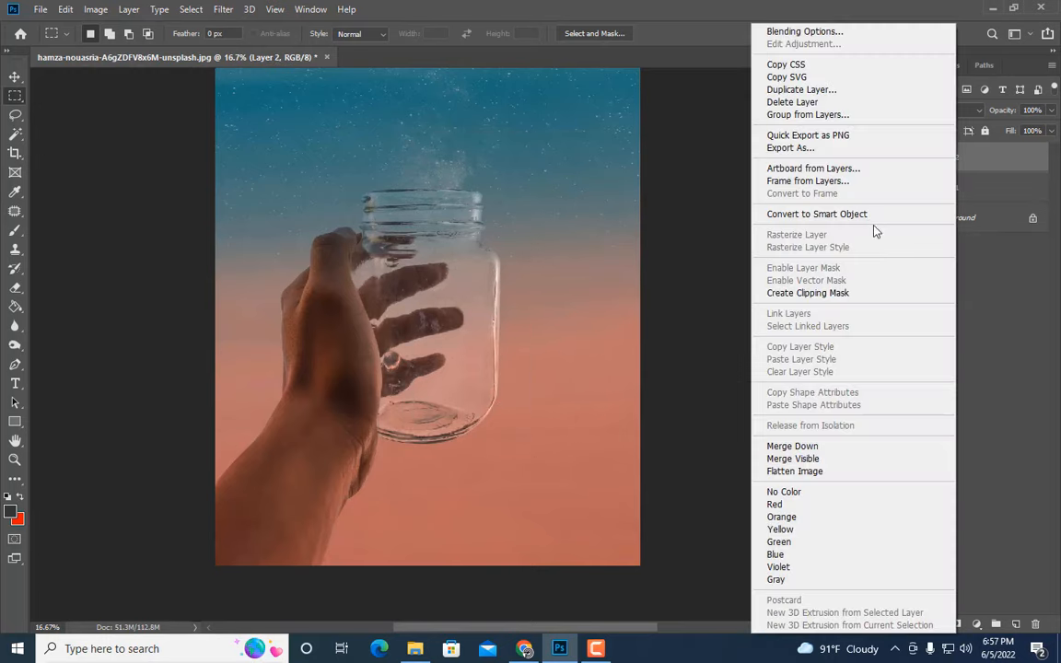
click(785, 208)
key(ctrl+t)
drag(535, 295, 578, 296)
key(Return)
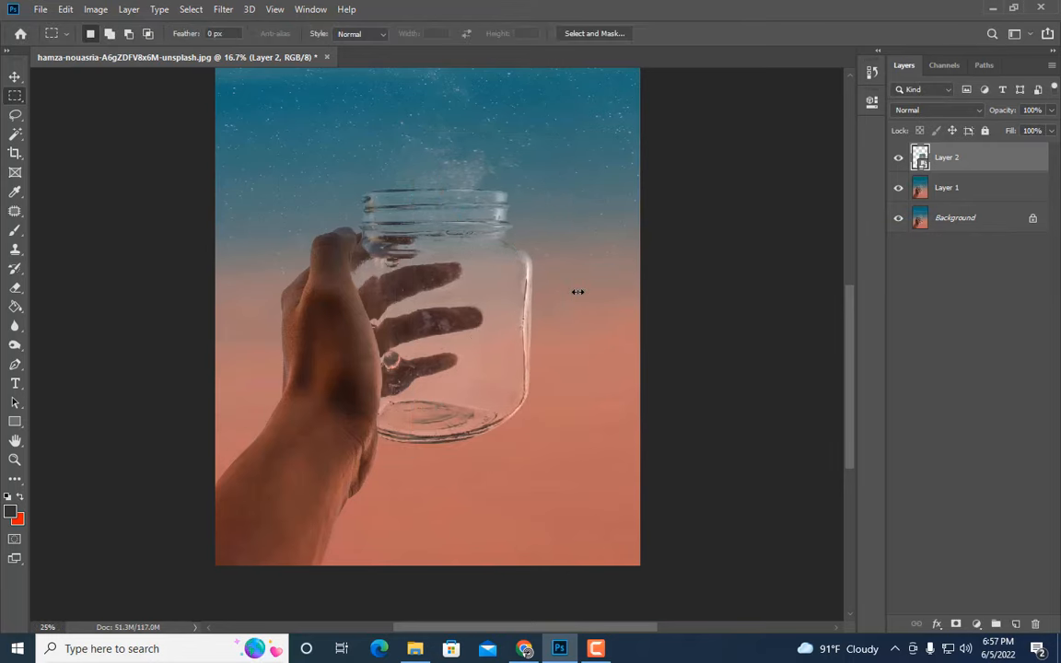
Rasterize Layer 2 and erase the stretched fingertips on it with the Eraser at size 175
key(ctrl+plus)
click(18, 287)
right_click(959, 160)
click(880, 269)
key(bracketleft)
drag(454, 291, 471, 315)
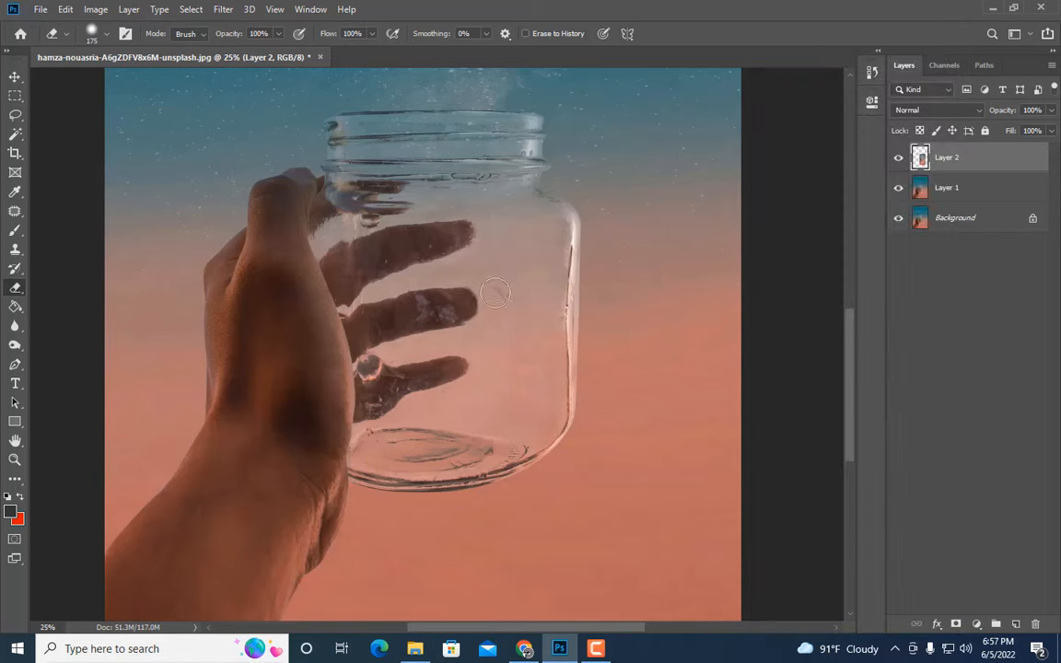
drag(472, 231, 458, 245)
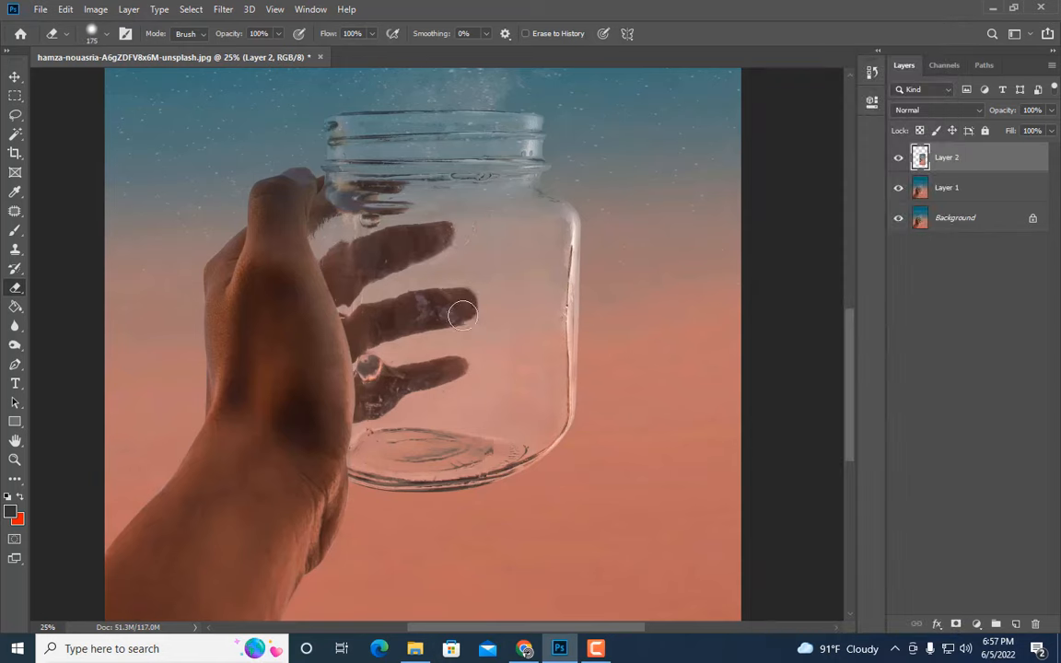
drag(465, 361, 452, 382)
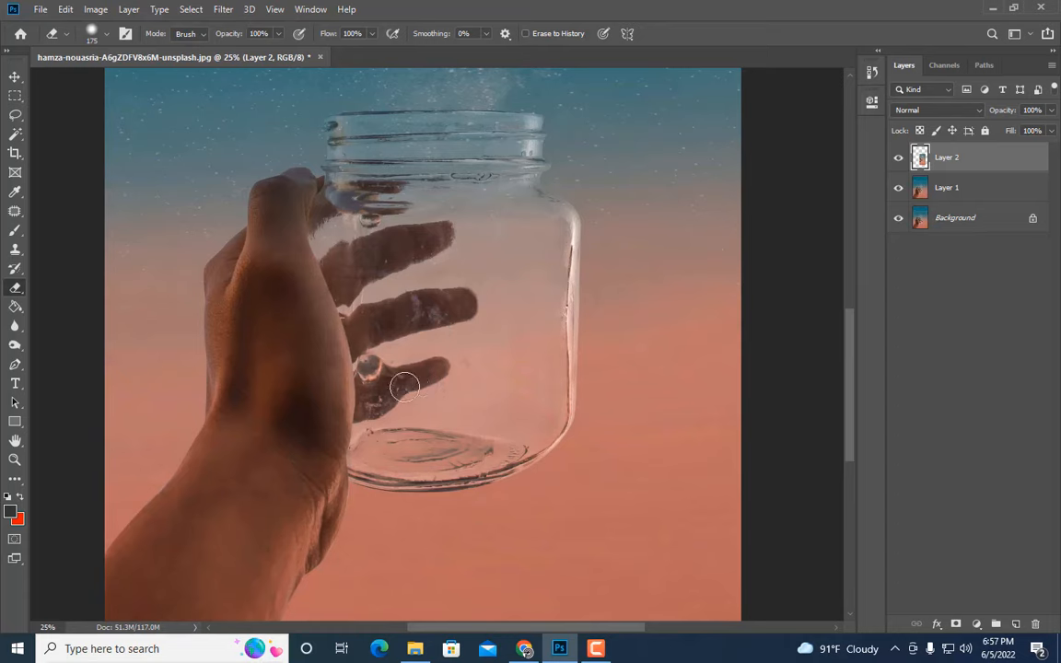
Merge Layer 2 with Layer 1 and duplicate the merged layer
key(ctrl+minus)
key(ctrl+plus)
key(bracketright)
scroll(674, 308, up, 1)
key(ctrl+minus)
right_click(948, 188)
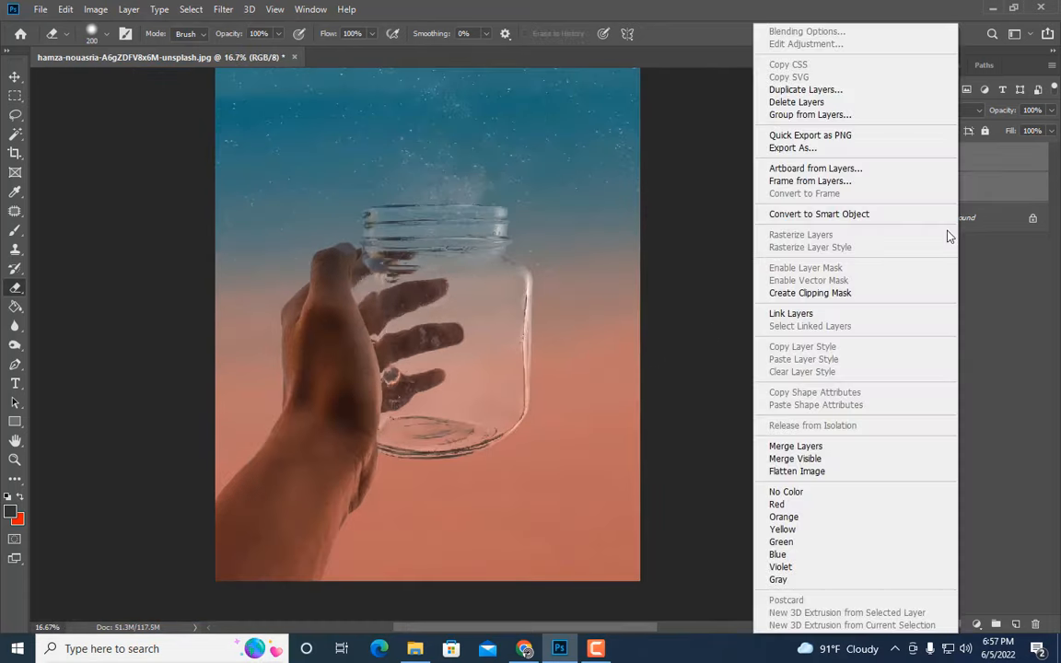
click(838, 443)
key(ctrl+minus)
key(ctrl+j)
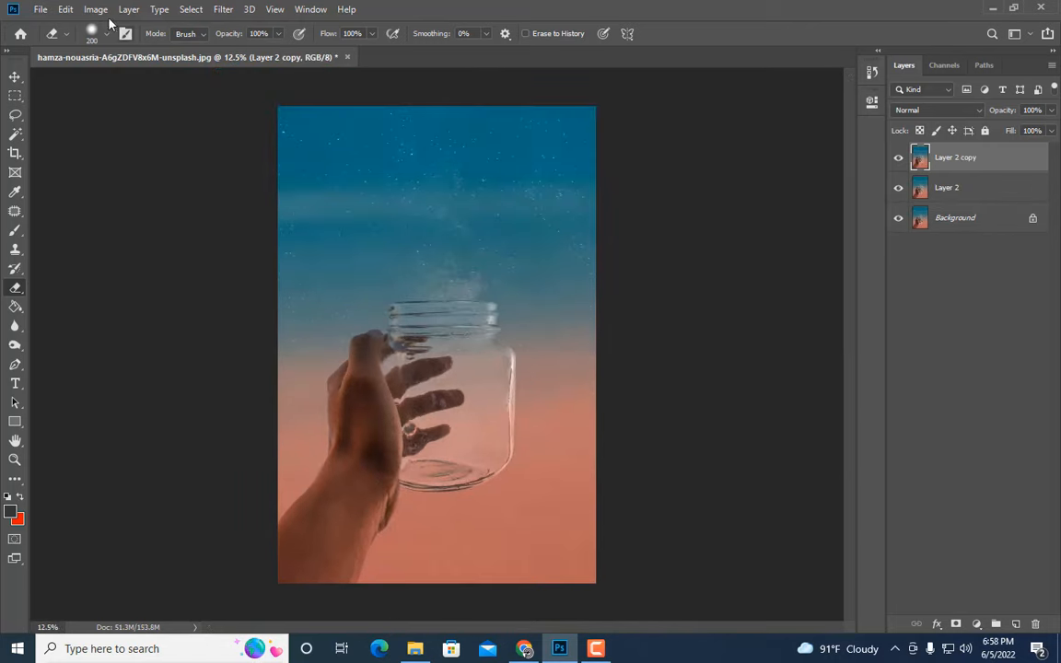
Compare the edited jar with the original by toggling the visibility of the two upper layers
click(95, 10)
click(712, 135)
key(ctrl+plus)
key(ctrl+plus)
scroll(675, 159, down, 2)
click(898, 157)
click(900, 189)
click(900, 189)
click(900, 189)
click(899, 189)
click(898, 157)
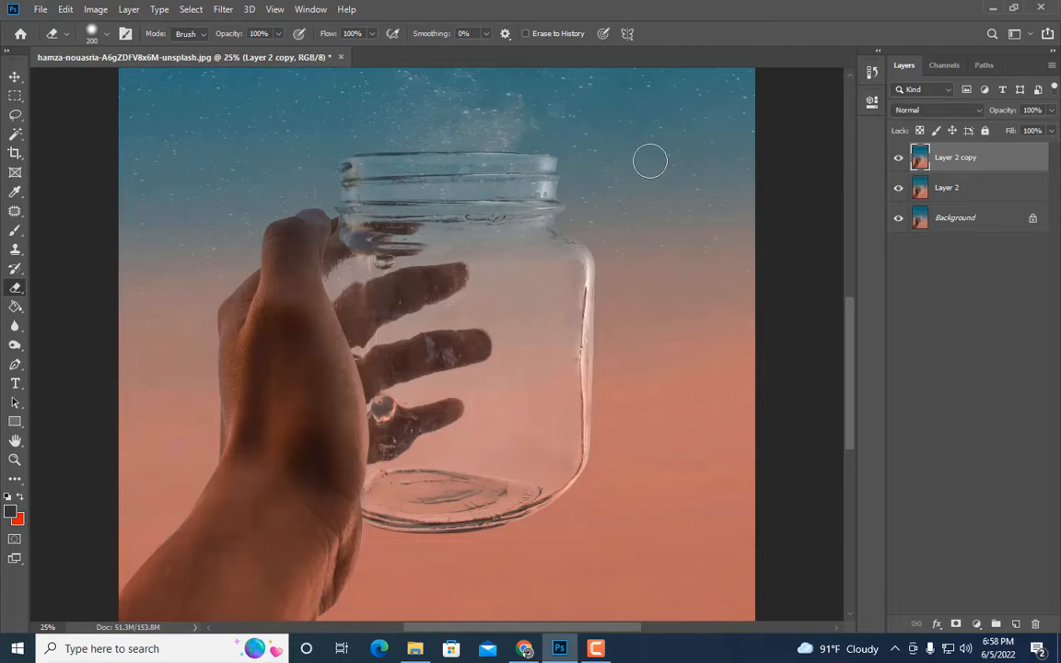
Open Liquify on Layer 2 copy and adjust the jar's base using a Forward Warp brush of size 300
click(222, 9)
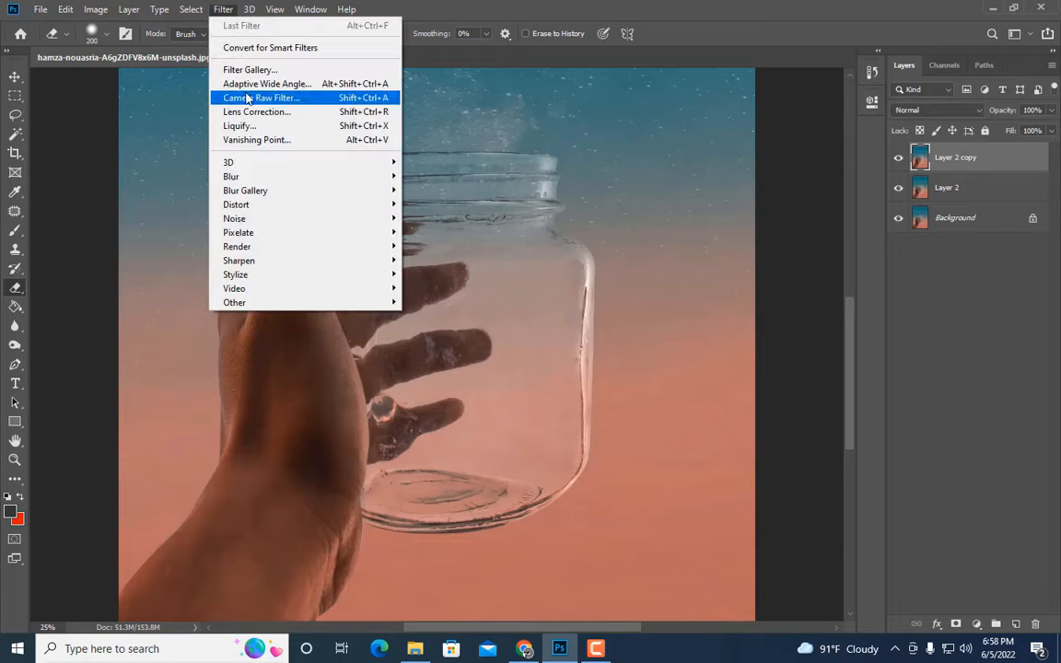
click(245, 116)
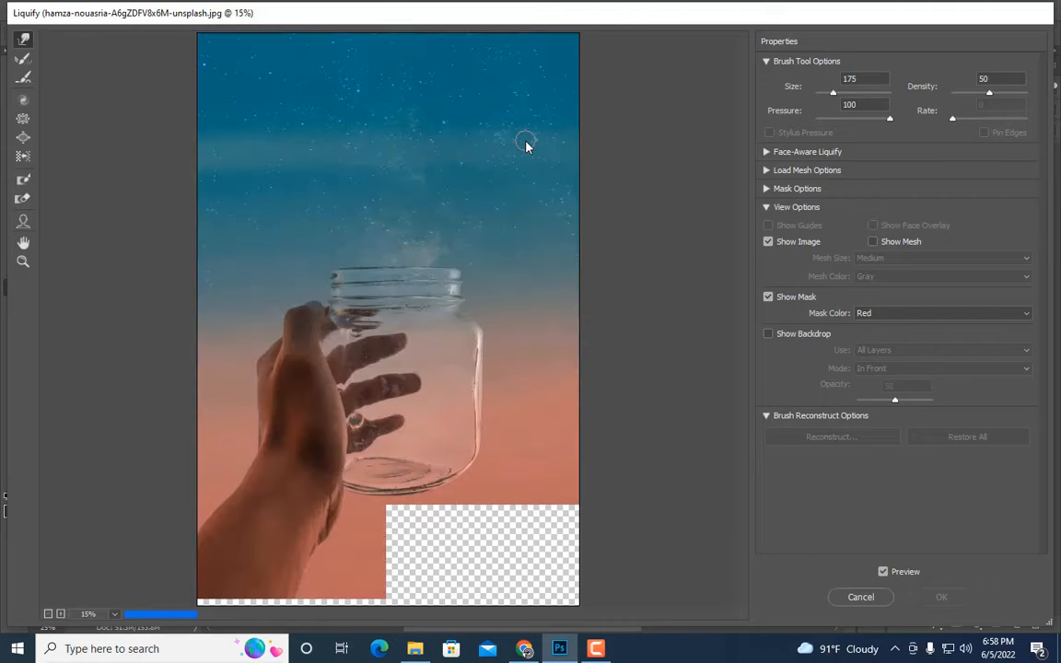
key(ctrl+plus)
key(ctrl+plus)
key(bracketright)
key(bracketright)
key(bracketright)
key(bracketright)
key(bracketright)
key(bracketright)
key(bracketright)
key(bracketright)
key(bracketright)
key(bracketleft)
key(bracketleft)
key(bracketleft)
key(bracketleft)
key(bracketleft)
key(bracketleft)
key(bracketleft)
key(bracketleft)
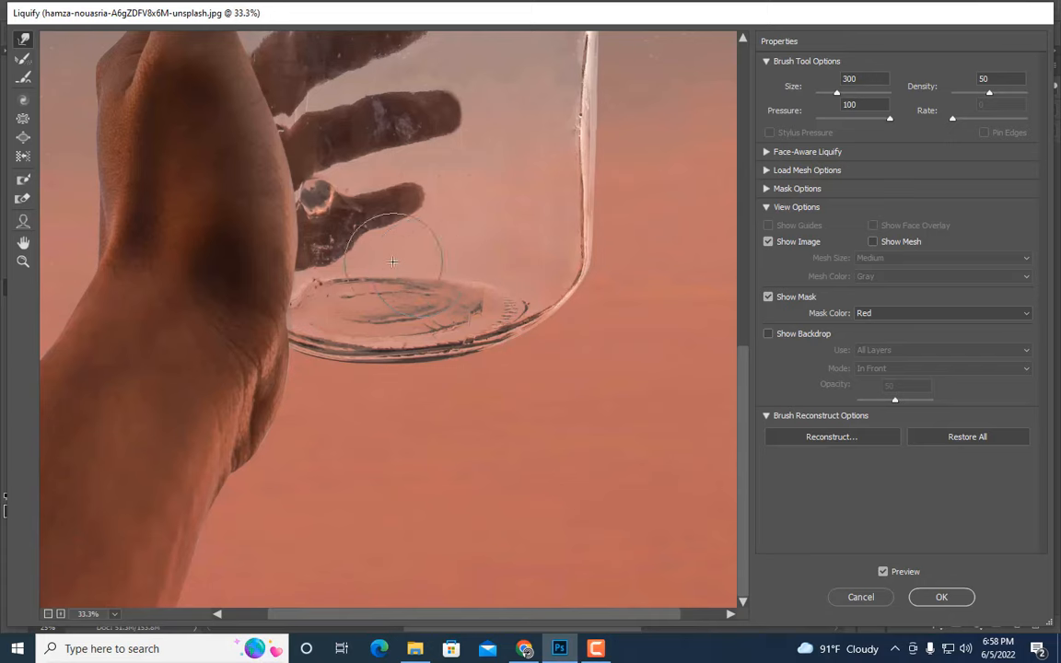
Refine the inner rim of the jar's base in Liquify with the brush size reduced to 200
key(bracketleft)
key(bracketleft)
key(bracketleft)
key(bracketleft)
key(bracketleft)
key(bracketleft)
key(bracketleft)
key(bracketleft)
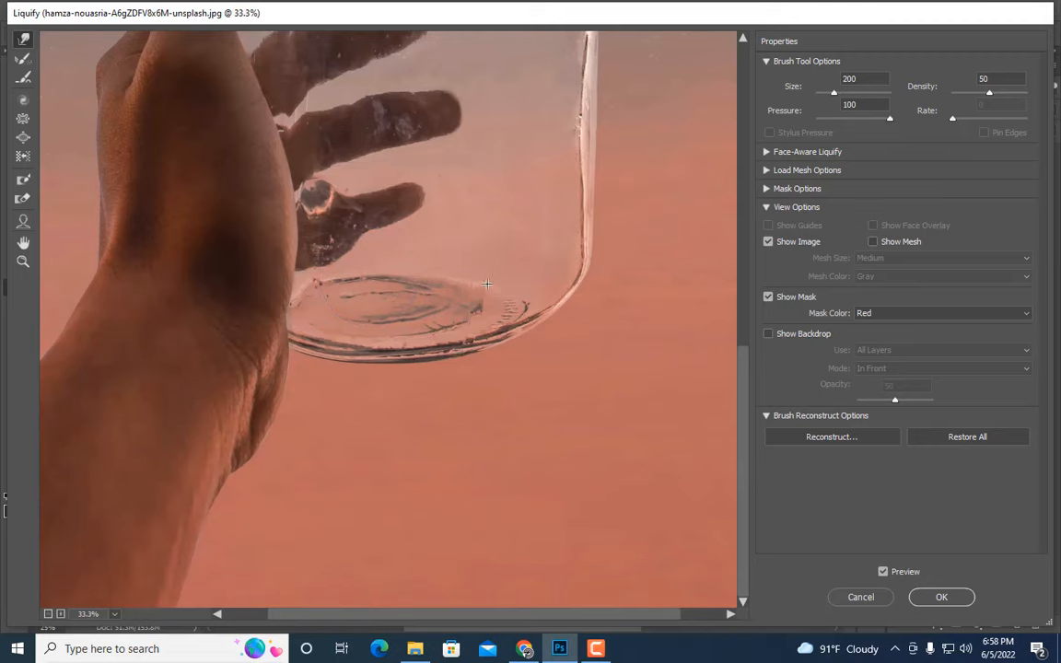
Enlarge the Forward Warp brush to 700 for reshaping the jar's neck
key(bracketright)
key(bracketright)
key(bracketright)
scroll(594, 314, up, 5)
key(ctrl+minus)
key(bracketright)
key(bracketright)
key(bracketright)
key(bracketright)
key(bracketright)
key(bracketright)
key(bracketright)
key(bracketright)
key(bracketright)
key(bracketright)
key(bracketright)
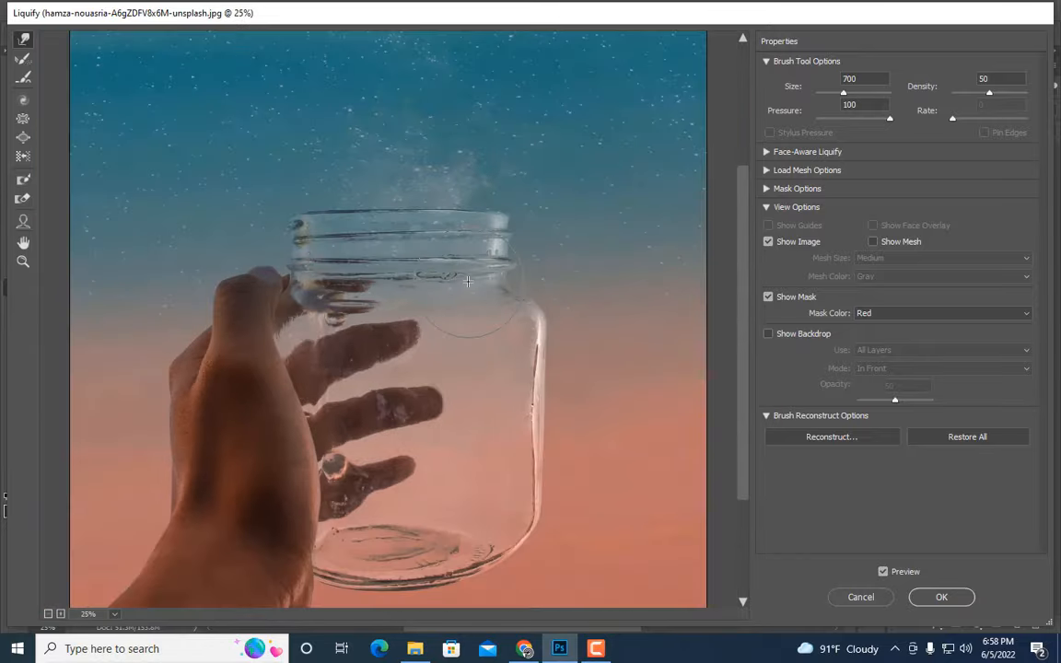
Reshape the jar's overall form in Liquify with a brush size of 1700
key(ctrl+minus)
key(ctrl+plus)
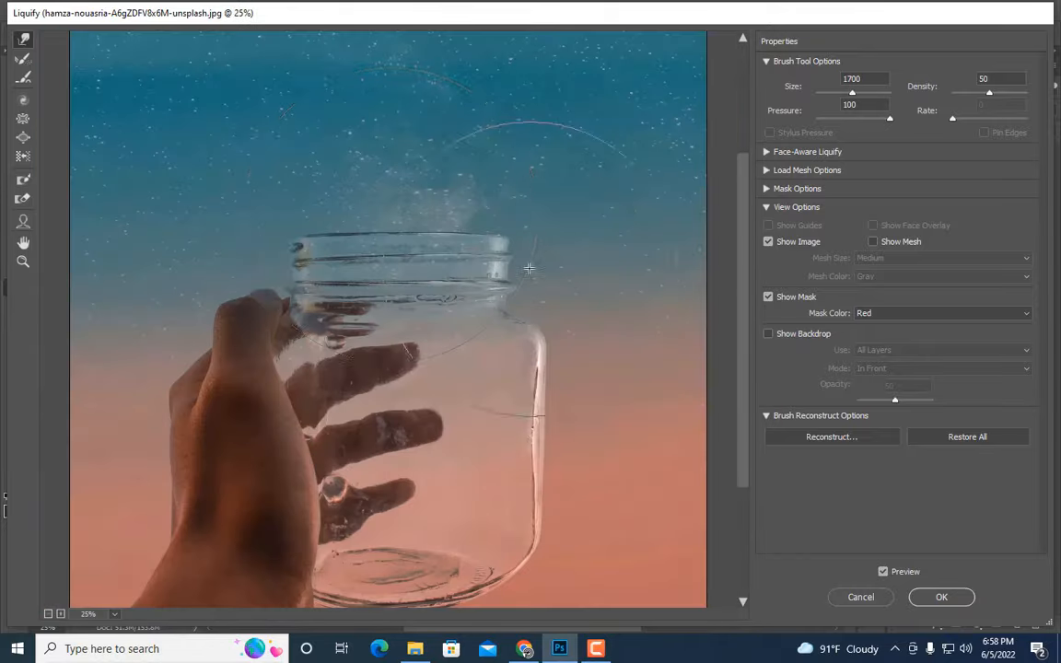
scroll(373, 254, down, 3)
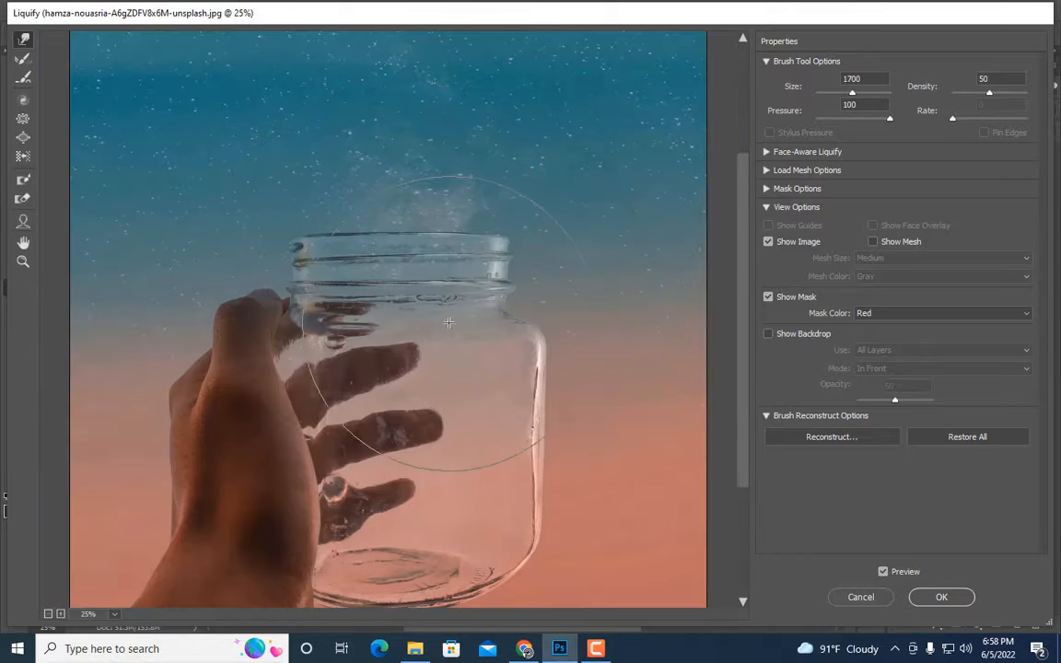
scroll(594, 246, down, 5)
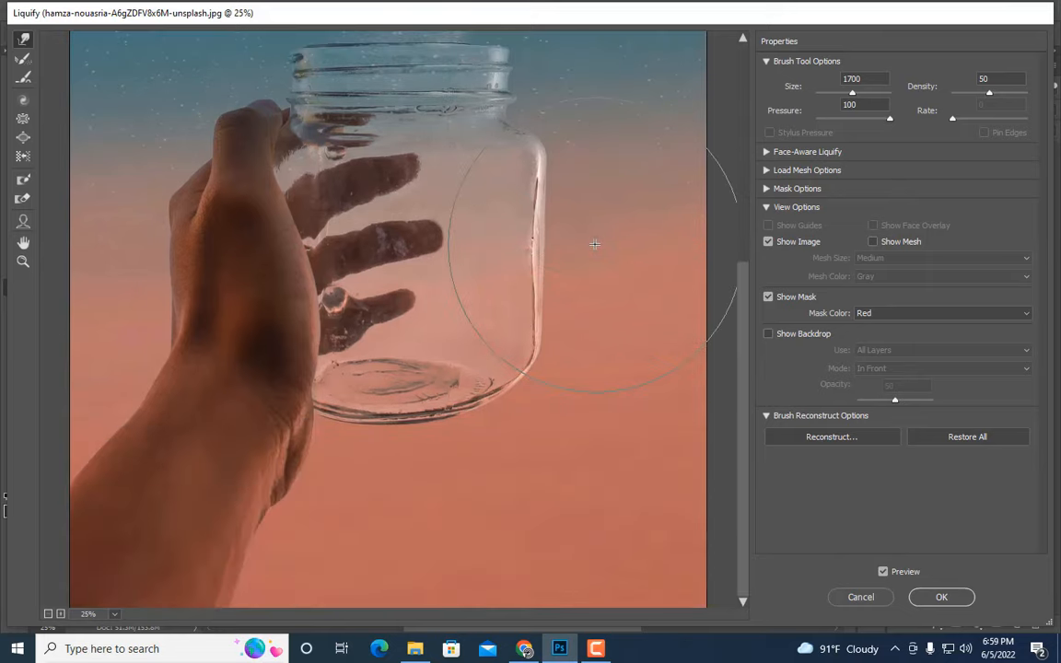
key(ctrl+minus)
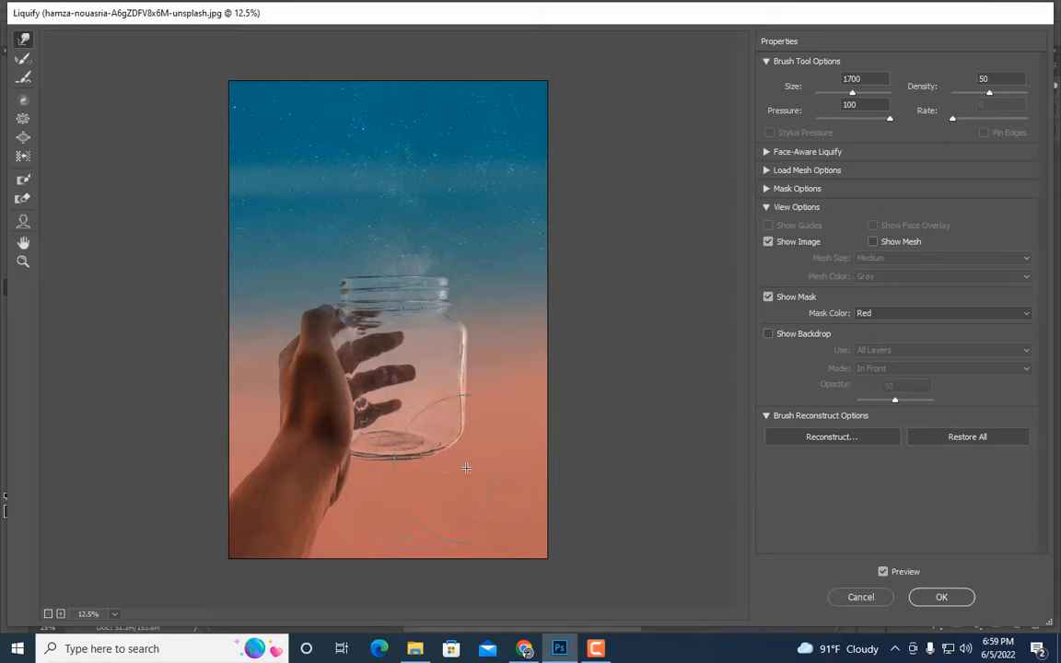
Refine the jar's base in Liquify with the Forward Warp brush reduced to size 700
key(bracketleft)
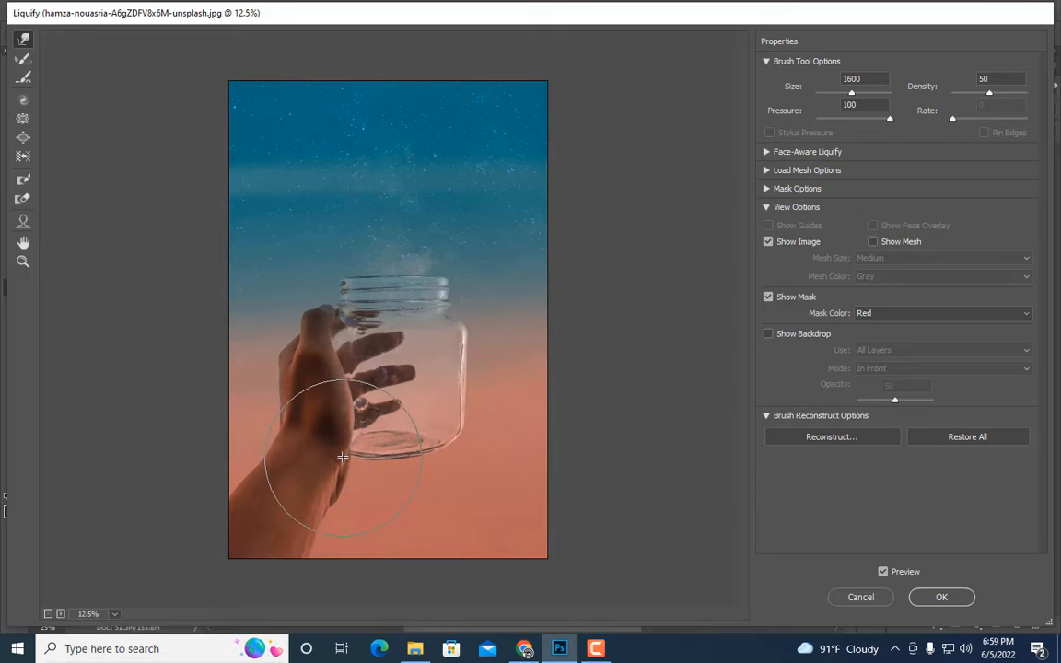
key(bracketleft)
key(bracketleft)
key(bracketleft)
key(bracketleft)
key(bracketleft)
key(bracketleft)
key(bracketleft)
key(bracketleft)
key(bracketleft)
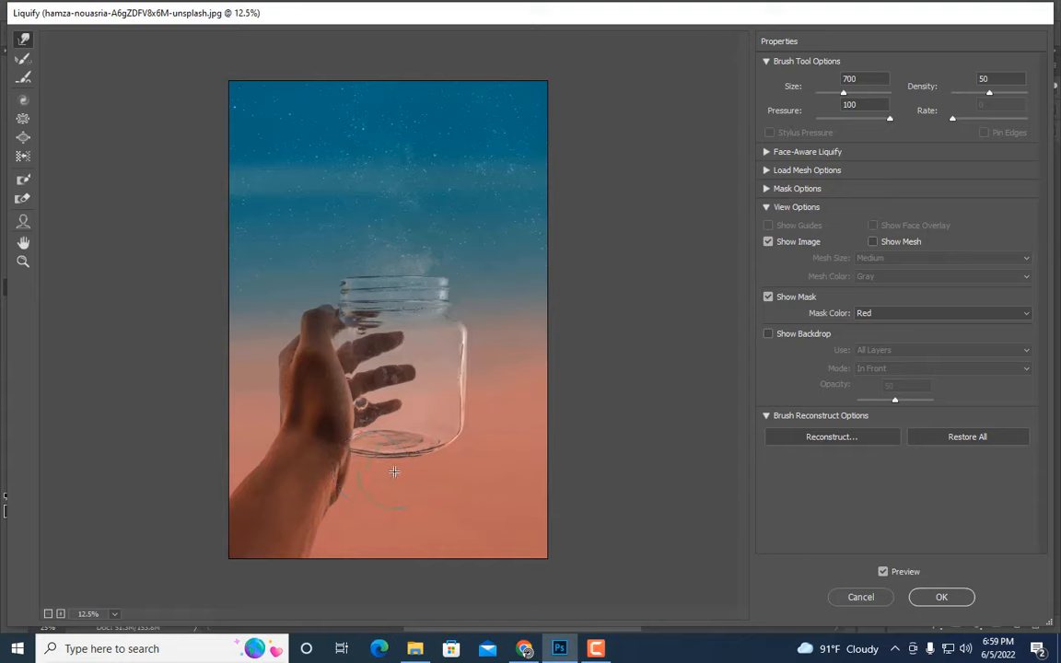
Push the jar's neck downward with a Forward Warp brush enlarged to 3400 and apply the Liquify changes
key(bracketright)
key(bracketright)
key(bracketright)
key(bracketright)
key(bracketright)
key(bracketright)
key(bracketright)
key(bracketright)
key(bracketright)
key(bracketright)
key(bracketright)
key(bracketright)
key(bracketright)
key(bracketright)
key(bracketright)
key(bracketright)
key(bracketright)
key(bracketright)
key(bracketright)
key(bracketright)
key(bracketright)
key(bracketright)
key(bracketright)
key(bracketright)
key(bracketright)
key(bracketright)
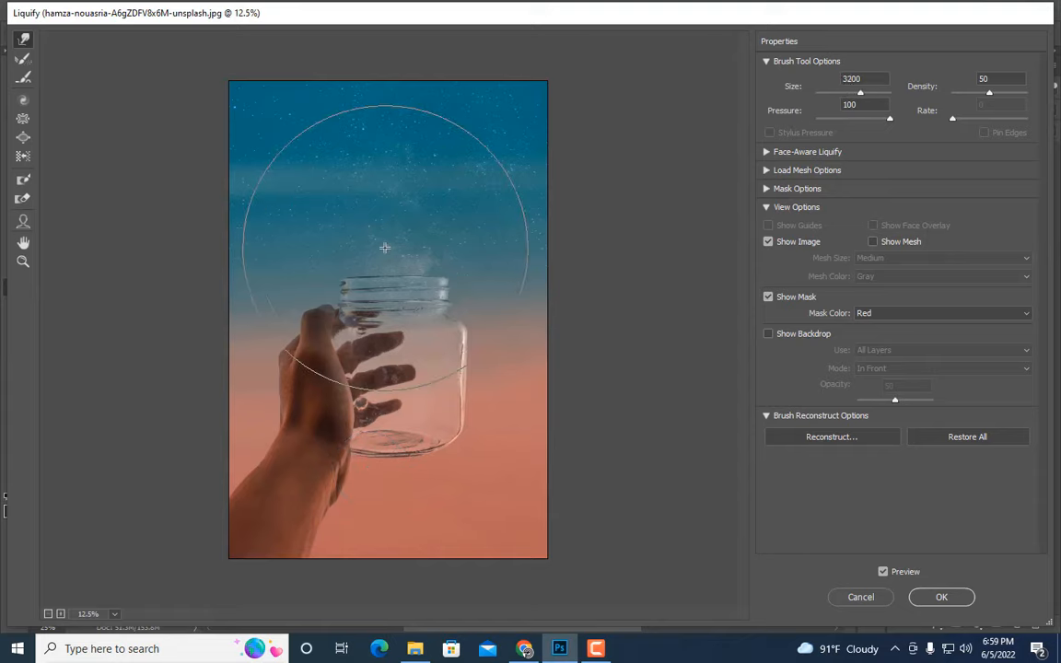
drag(385, 251, 385, 262)
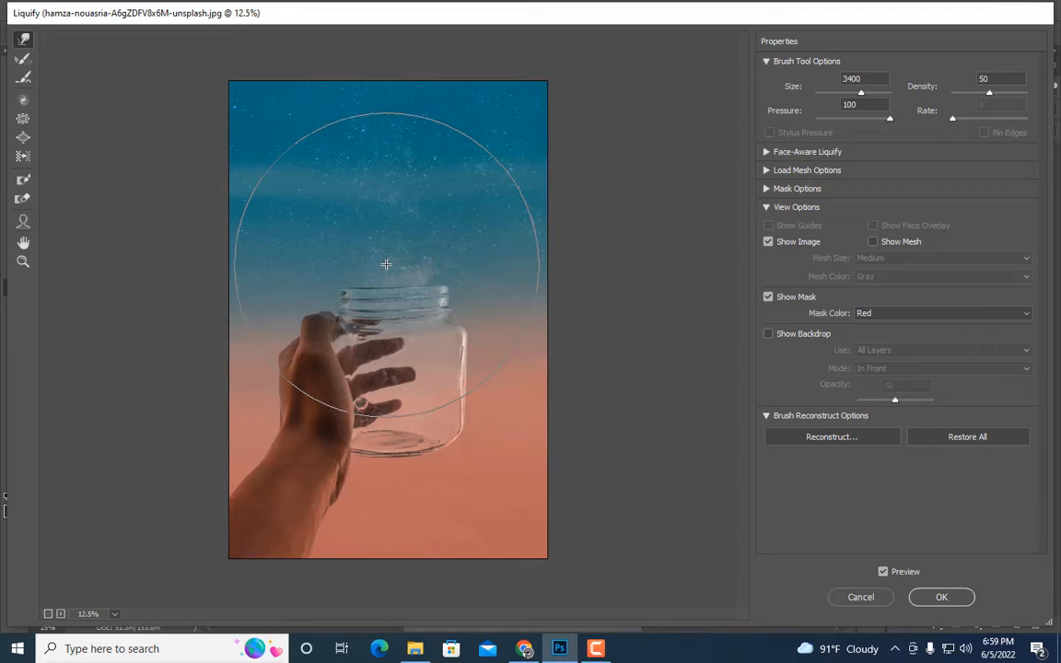
drag(385, 264, 386, 271)
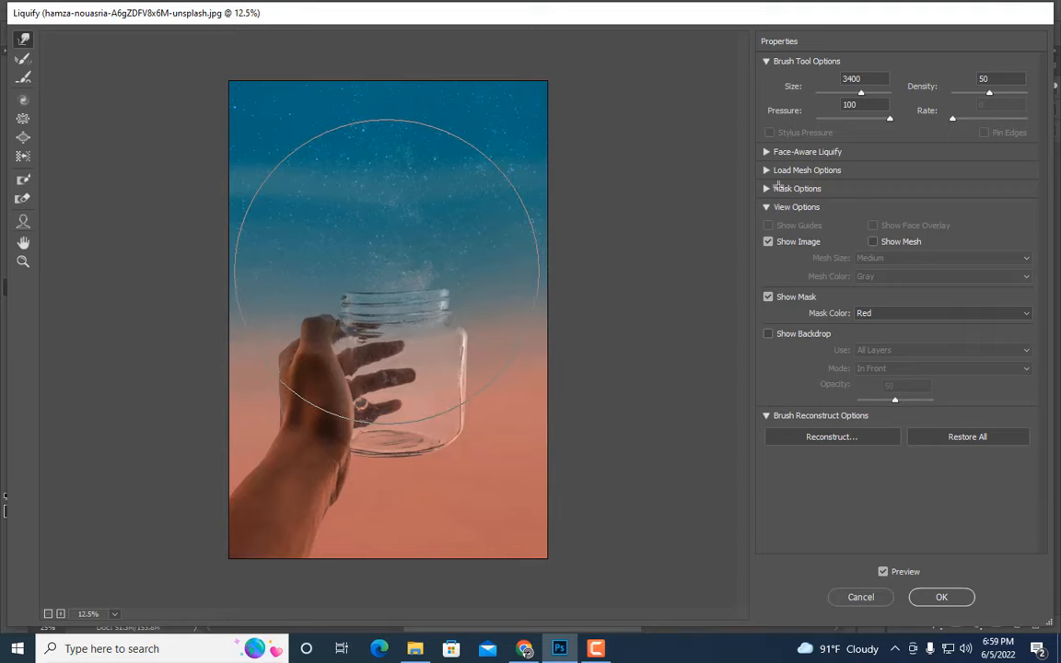
click(937, 595)
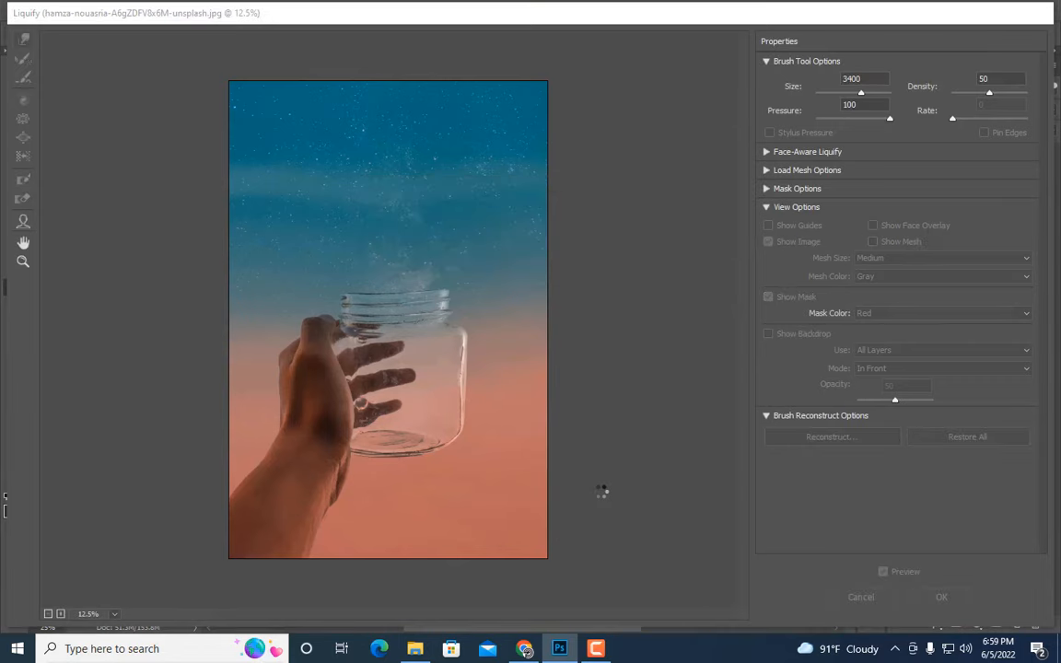
Compare the jar before and after the Liquify edits by toggling the visibility of Layer 2 copy
key(ctrl+minus)
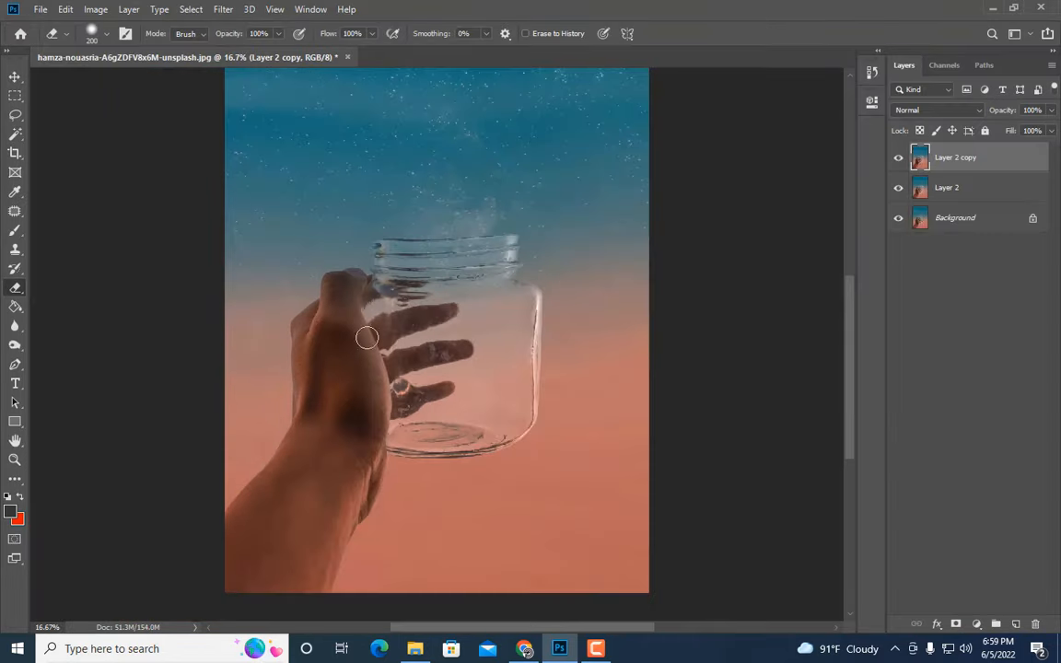
click(898, 158)
click(898, 158)
click(898, 157)
click(898, 158)
click(898, 159)
click(898, 158)
click(898, 158)
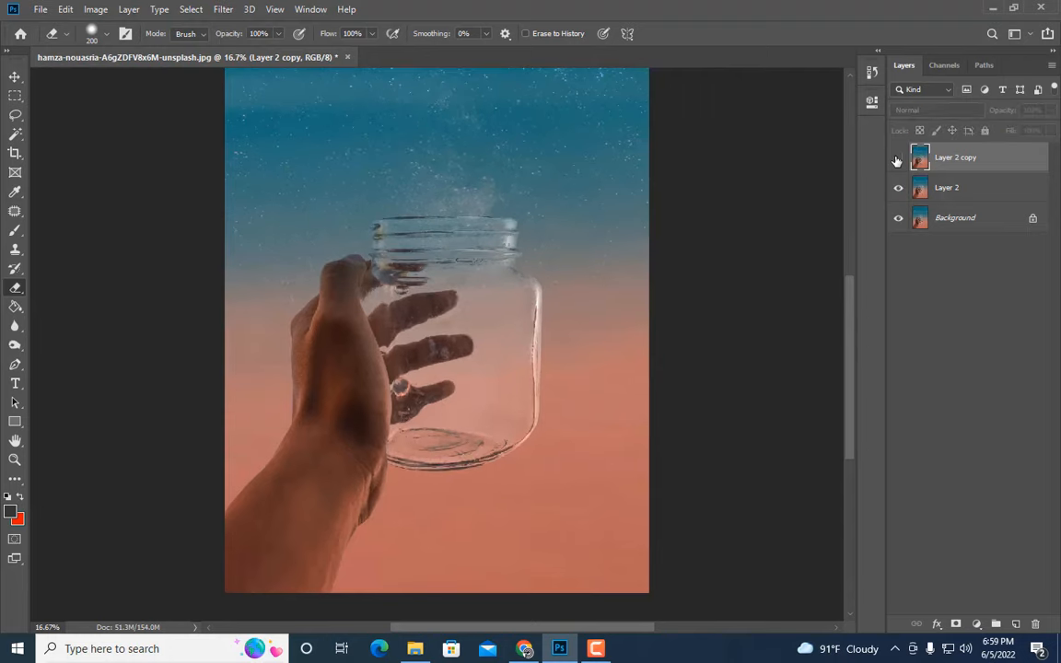
click(898, 159)
click(898, 158)
click(898, 159)
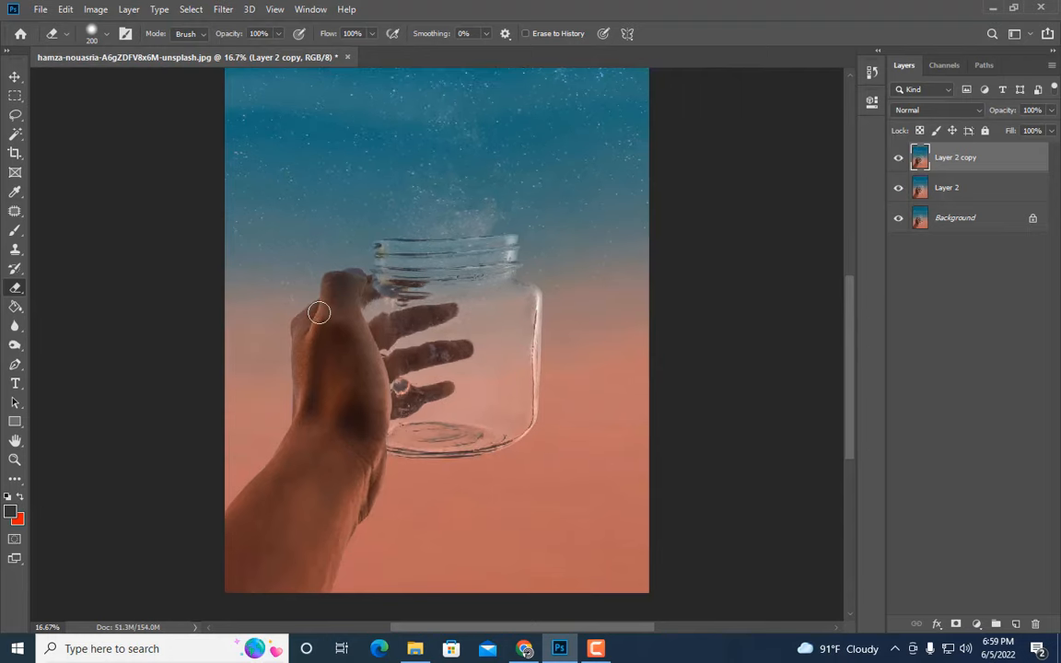
click(898, 159)
click(898, 159)
Copy a rectangular selection around the jar's neck to a new layer and convert it to a smart object
key(ctrl+plus)
scroll(534, 277, up, 3)
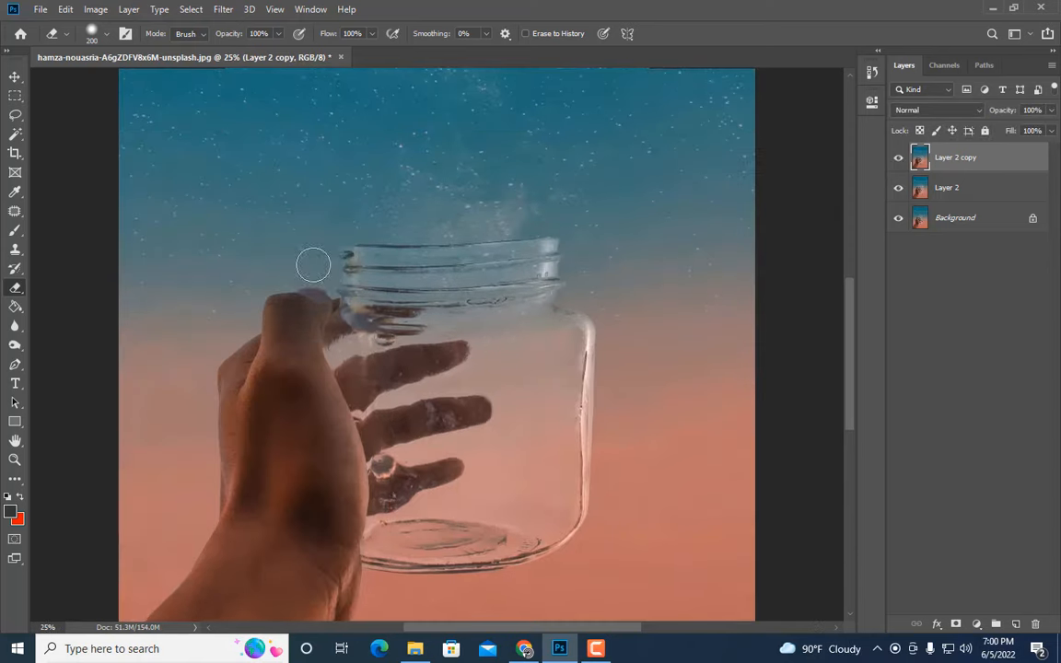
key(m)
drag(231, 168, 598, 339)
key(ctrl+j)
right_click(984, 160)
click(878, 213)
Warp the neck copy on Layer 3 by pulling its side handles down to level the jar's rim
key(ctrl+t)
click(505, 33)
drag(597, 227, 597, 259)
drag(231, 224, 235, 281)
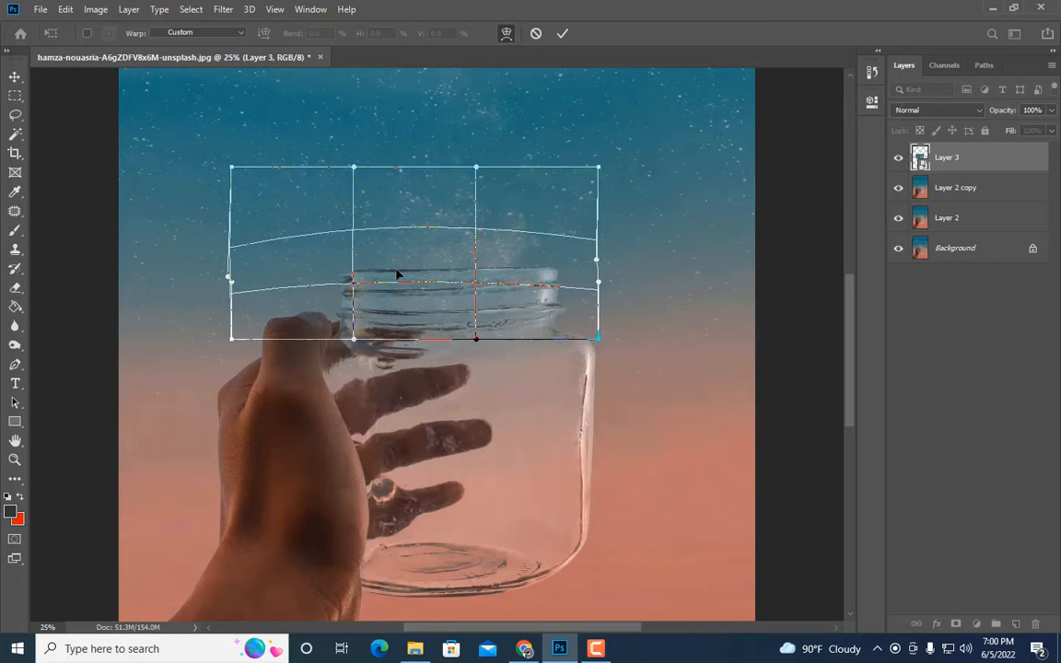
drag(598, 260, 594, 269)
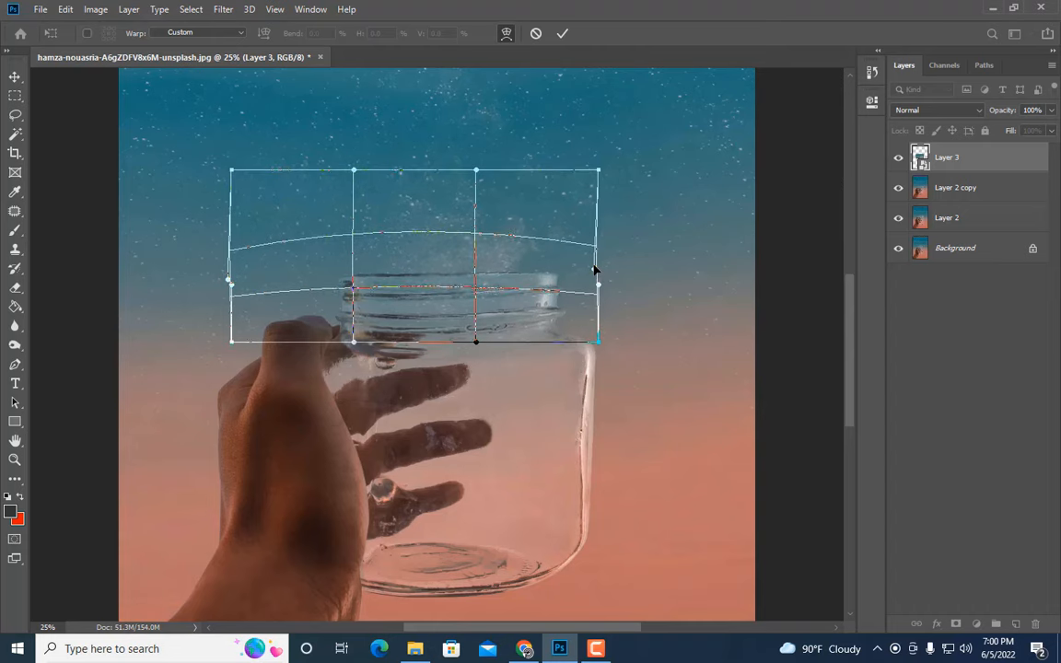
key(Return)
Rasterize Layer 3 and blend it into the jar below the neck with a soft Eraser, comparing with the layer hidden
right_click(956, 160)
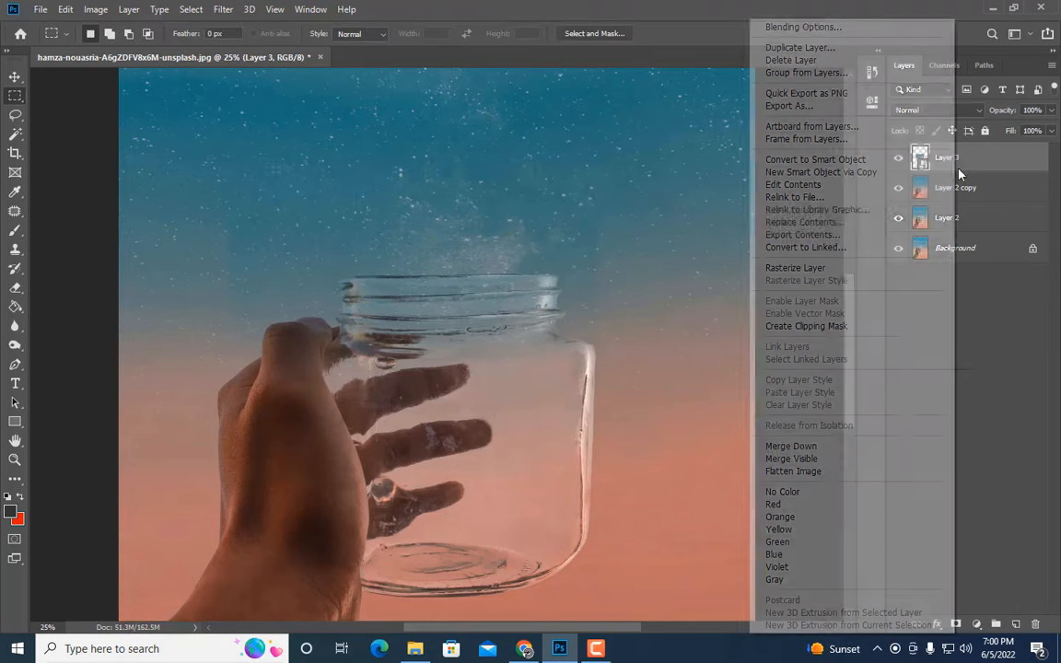
click(783, 270)
click(14, 286)
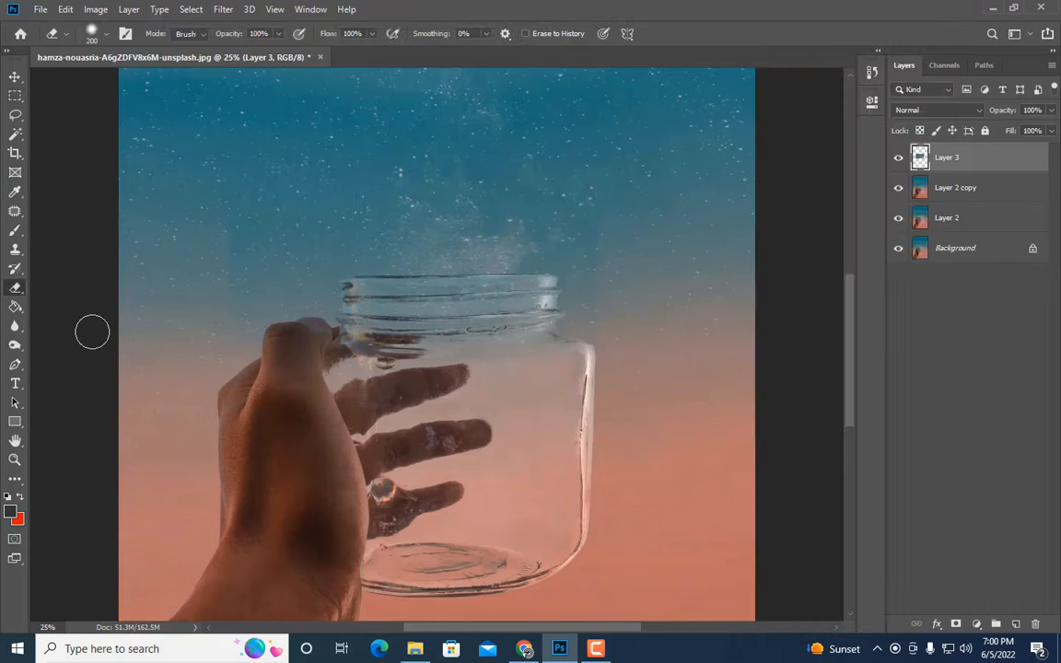
mouse_move(390, 326)
mouse_down()
mouse_move(543, 318)
mouse_move(342, 322)
mouse_up()
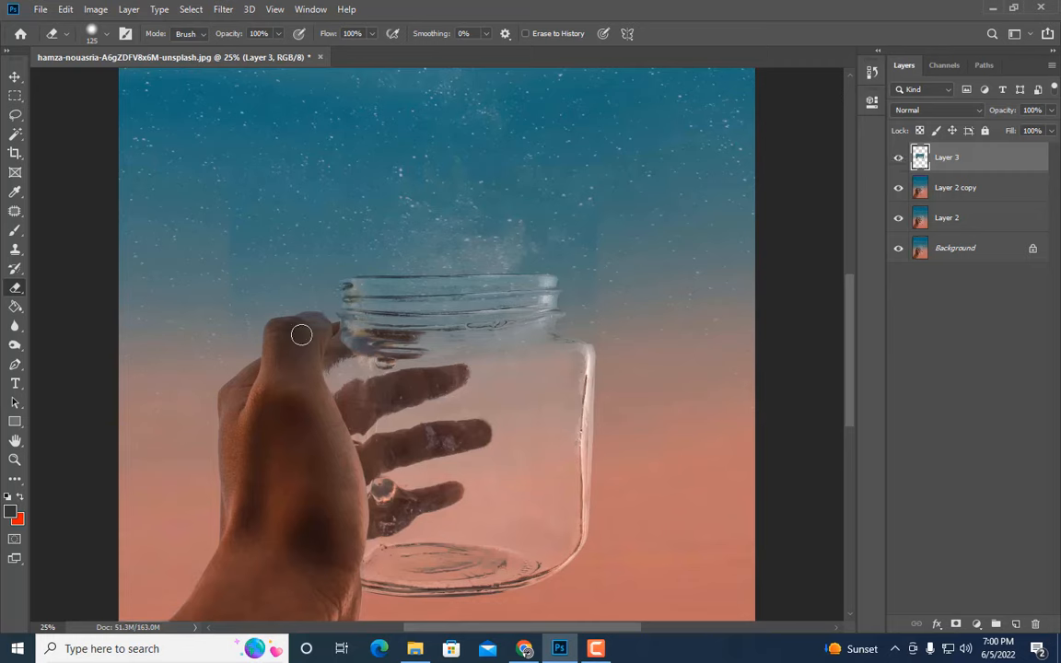
click(899, 161)
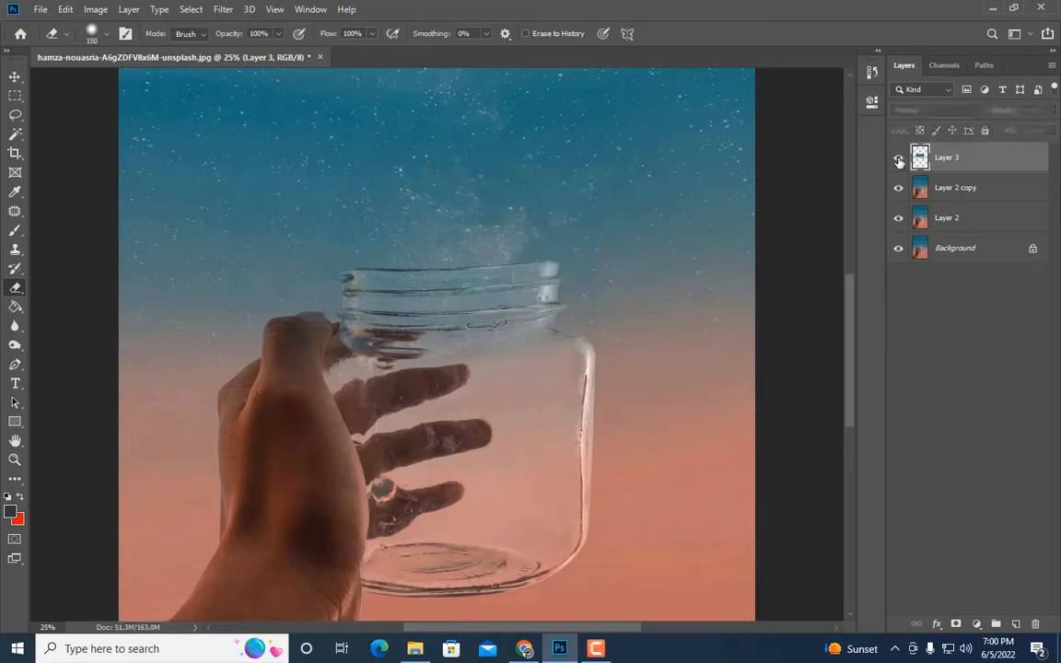
click(899, 160)
click(899, 160)
click(899, 161)
key(])
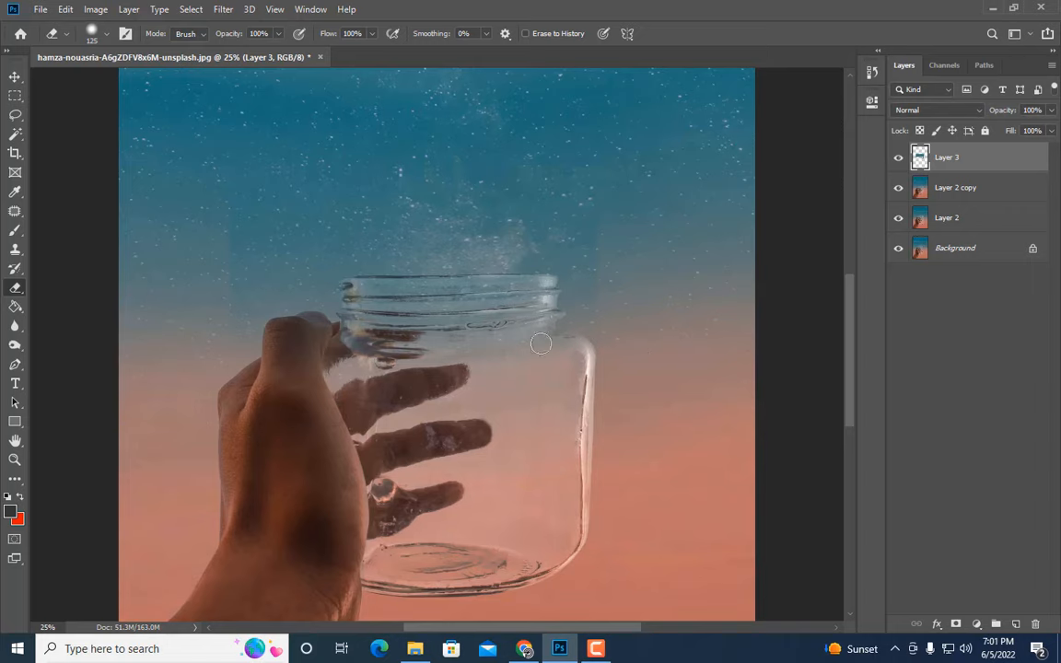
Merge Layer 3 with Layer 2 copy and open the merged layer in Liquify
right_click(958, 190)
click(876, 438)
click(223, 9)
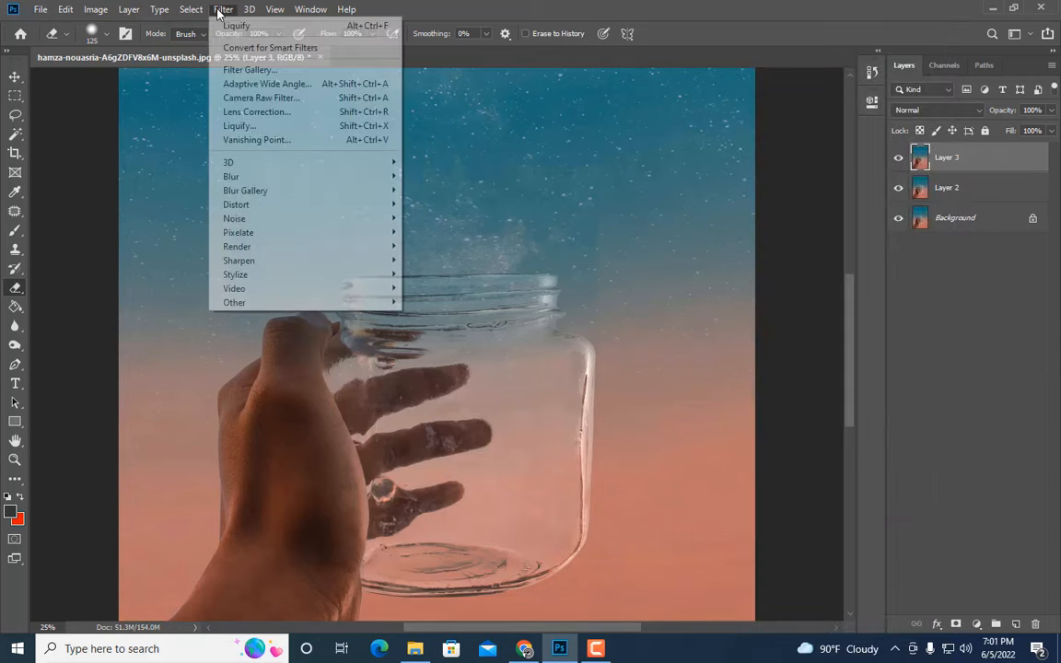
click(268, 126)
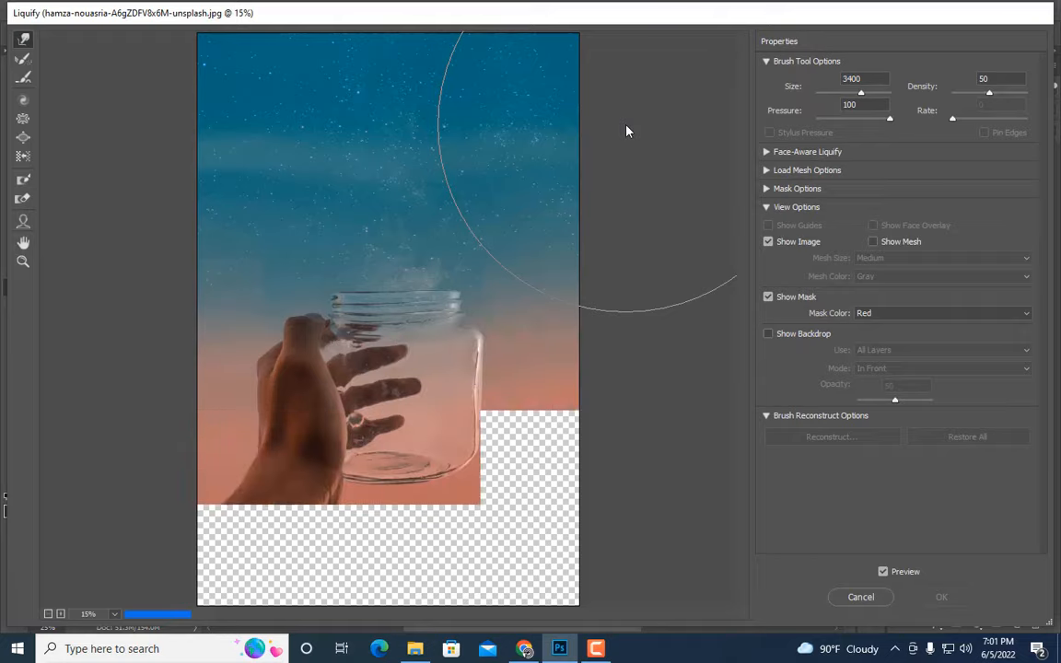
Reshape the jar's upper rim in Liquify with Forward Warp brush sizes of 1000 and 800
key(ctrl+plus)
key(ctrl+plus)
key(ctrl+plus)
key(bracketleft)
key(bracketleft)
key(bracketleft)
key(bracketleft)
key(bracketleft)
key(bracketleft)
key(bracketleft)
key(bracketleft)
key(bracketleft)
key(bracketleft)
key(bracketleft)
key(bracketleft)
key(bracketleft)
key(bracketleft)
key(bracketleft)
key(bracketleft)
key(bracketleft)
key(bracketleft)
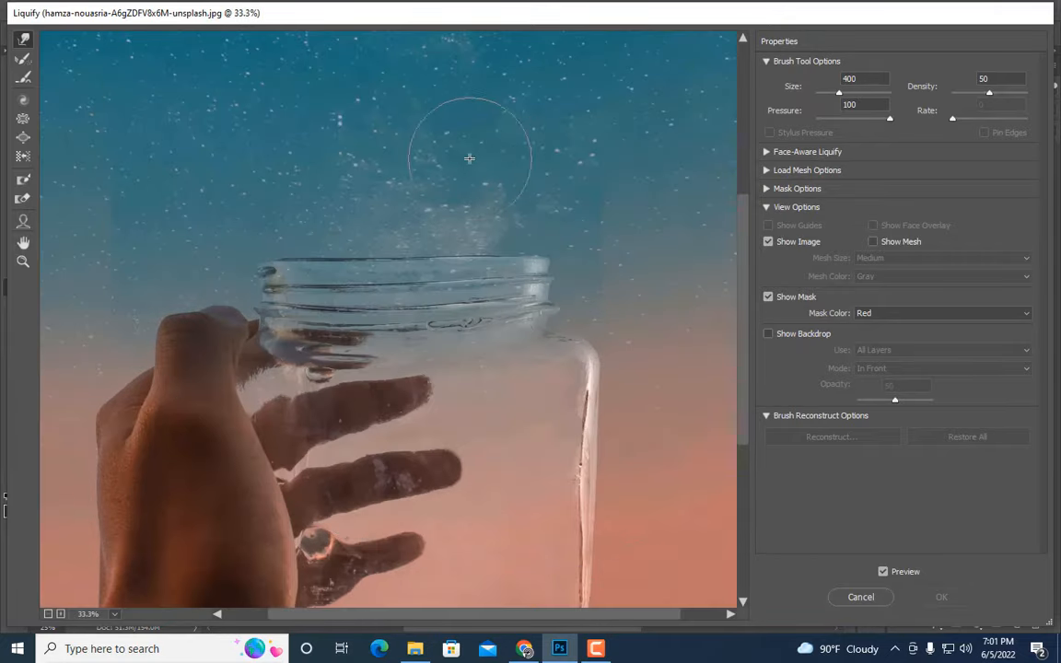
key(bracketright)
key(bracketright)
key(bracketright)
key(bracketright)
key(bracketright)
key(bracketright)
click(466, 208)
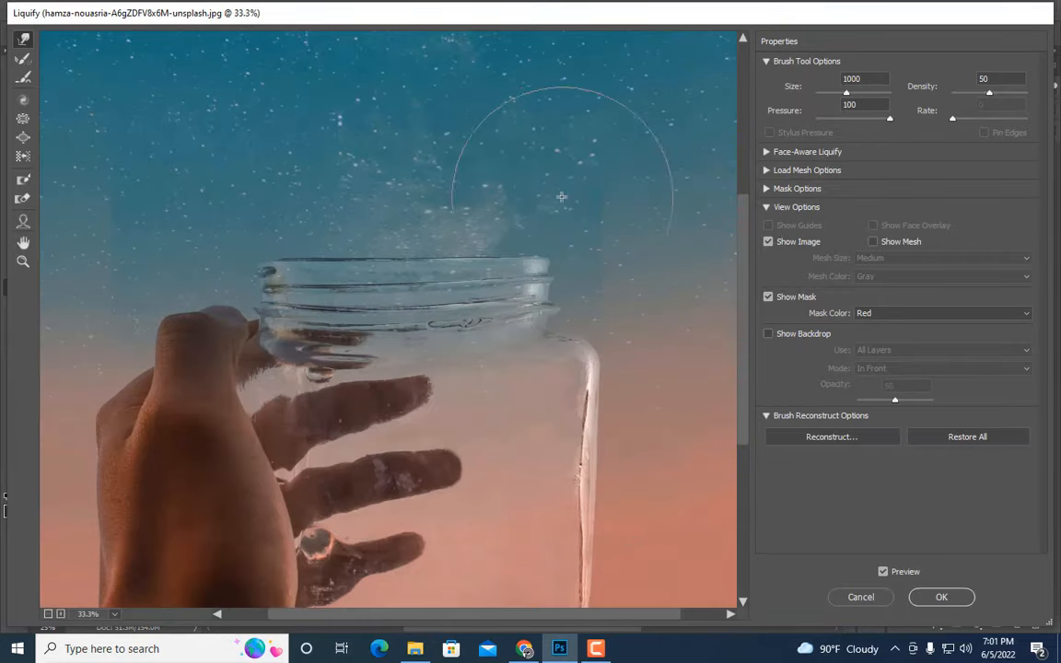
key(bracketright)
key(bracketleft)
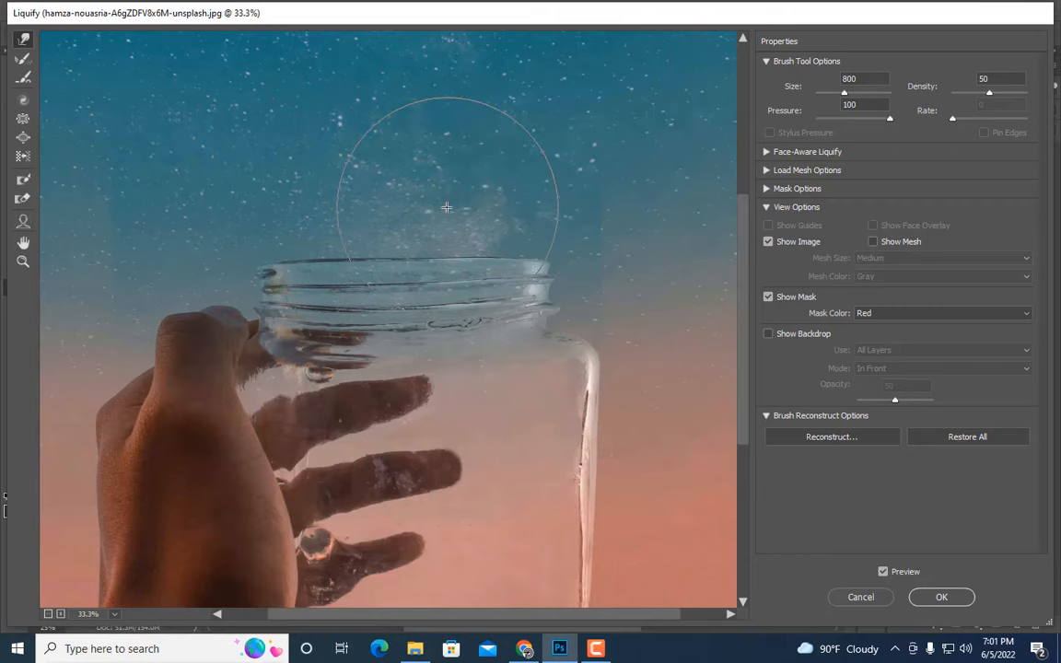
Touch up the jar's neck with the Forward Warp brush reduced to 300 and apply the Liquify changes
key(ctrl+minus)
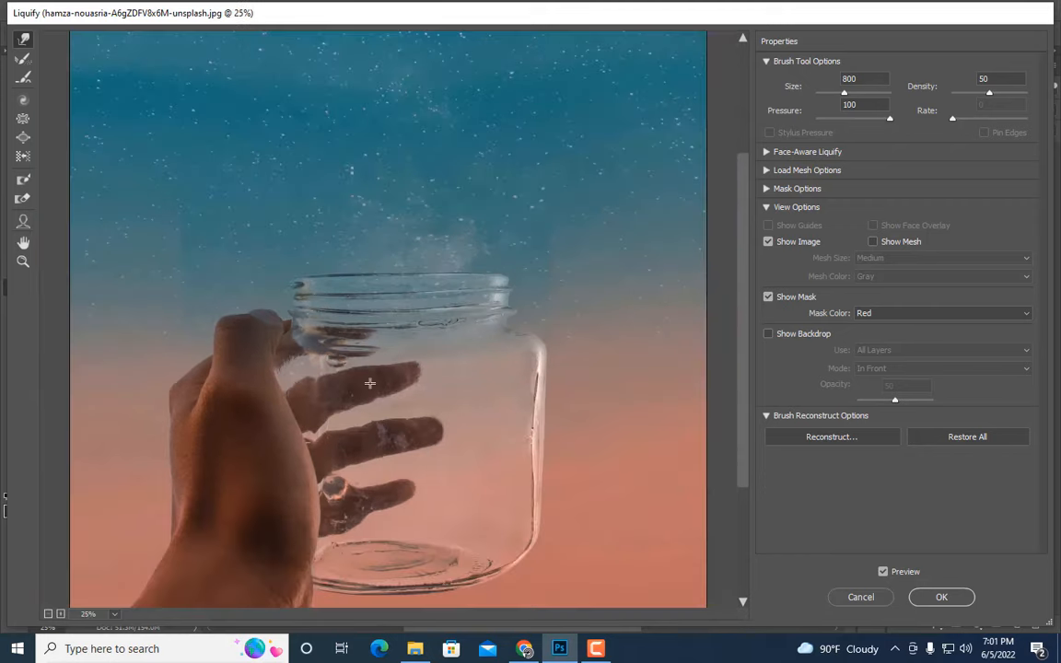
key(bracketleft)
key(bracketleft)
key(bracketleft)
key(bracketleft)
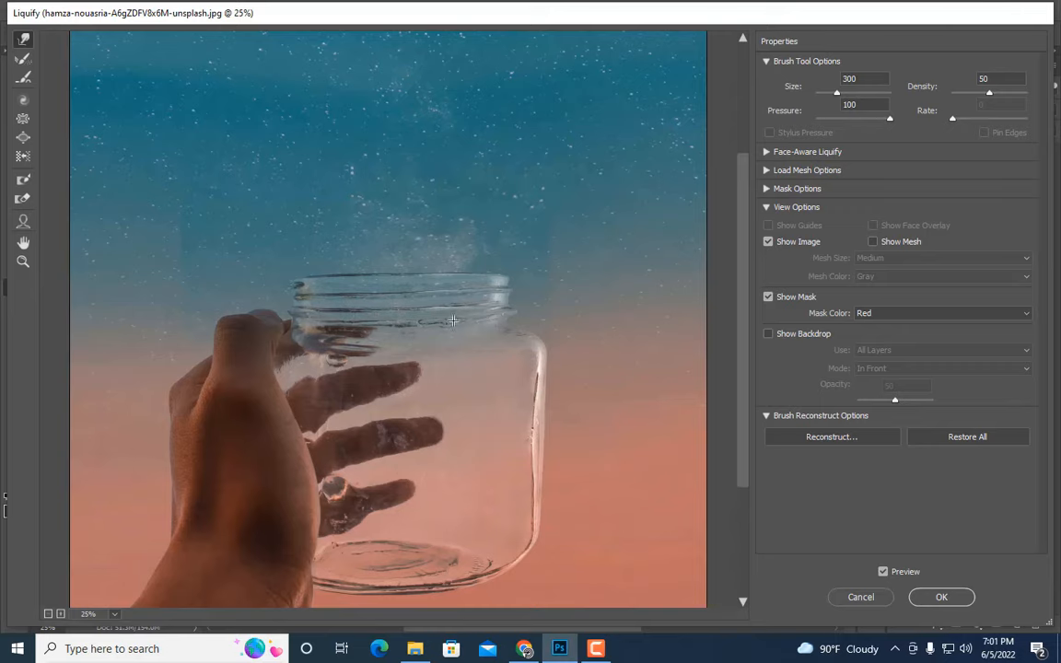
click(913, 593)
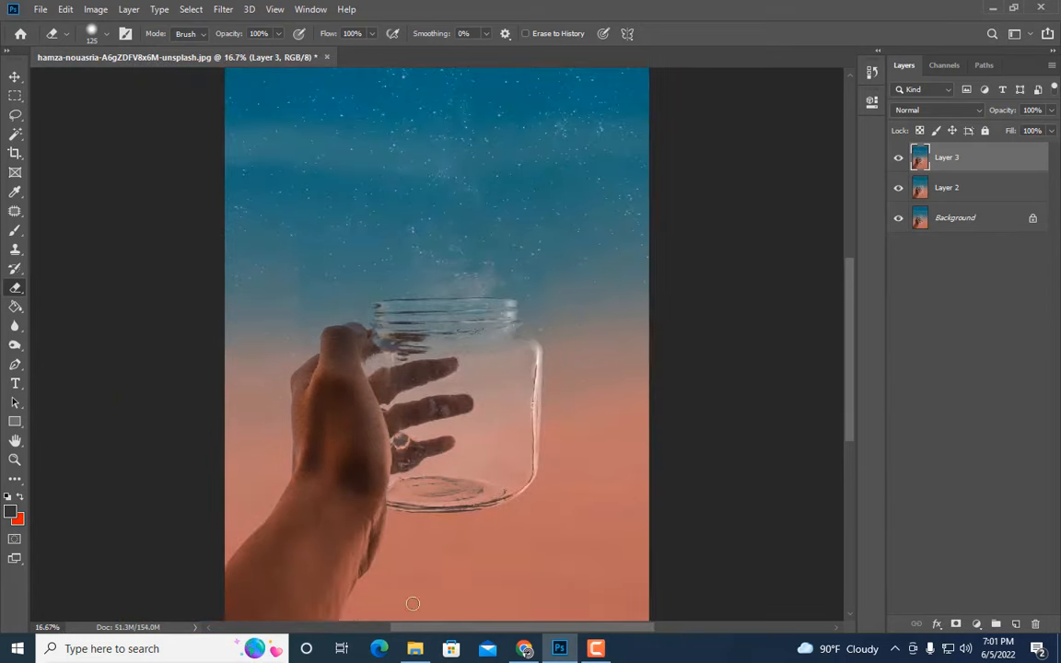
Open the ballerina photo from the Fairy feathers folder in Adobe Photoshop CC 2019 and duplicate its Background layer
click(414, 649)
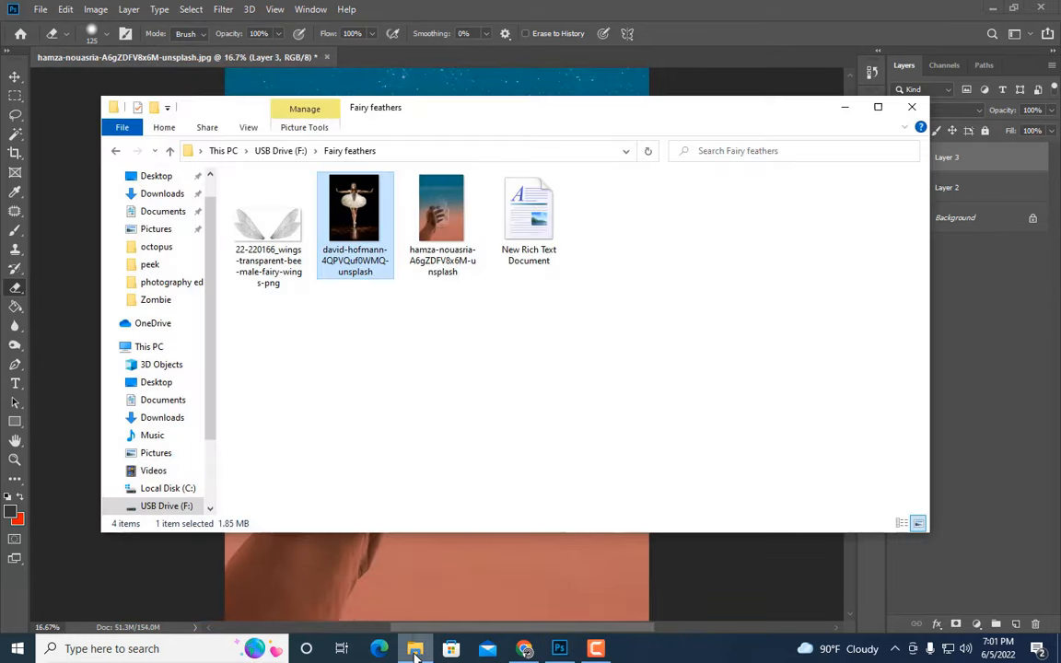
right_click(351, 208)
mouse_move(398, 423)
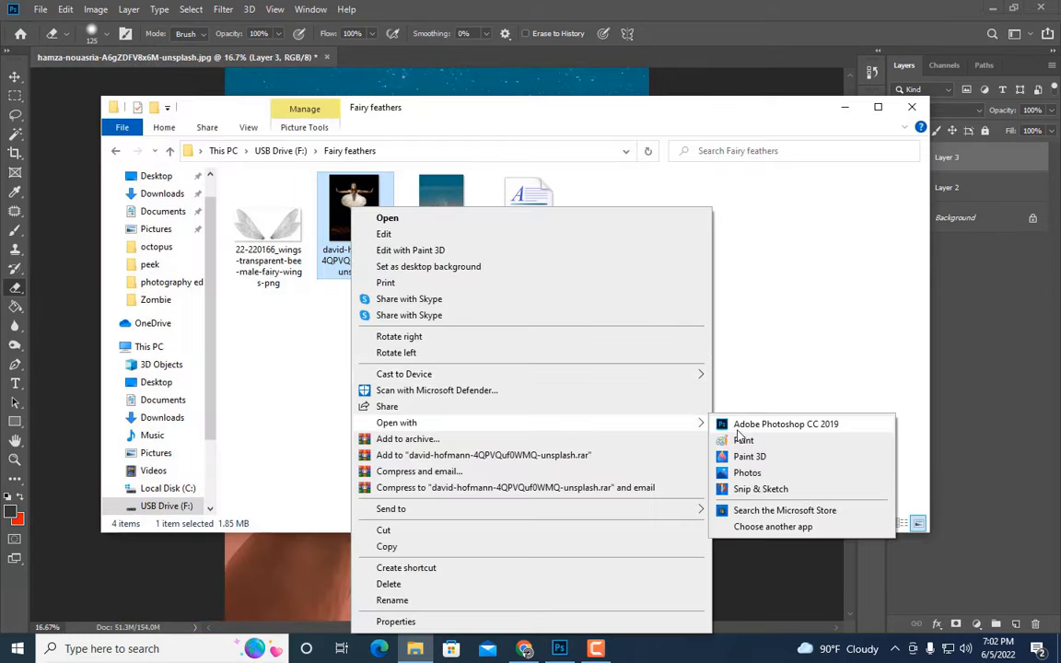
click(750, 423)
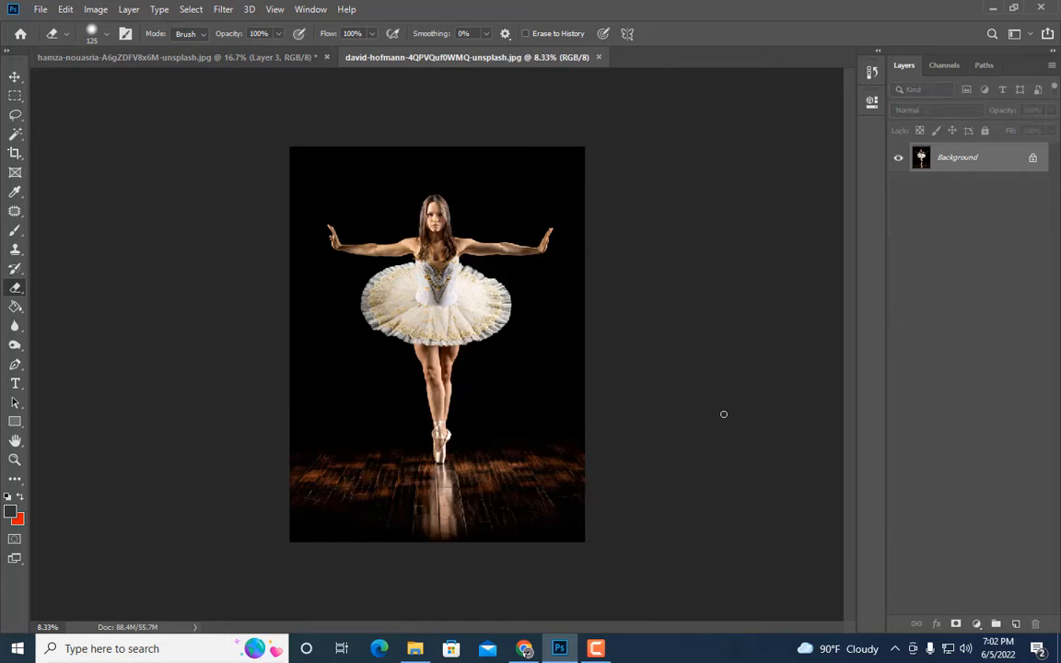
key(ctrl+j)
Delete the black backdrop from Layer 1 with a Magic Wand selection at tolerance 32, keeping the Background layer hidden
key(ctrl+plus)
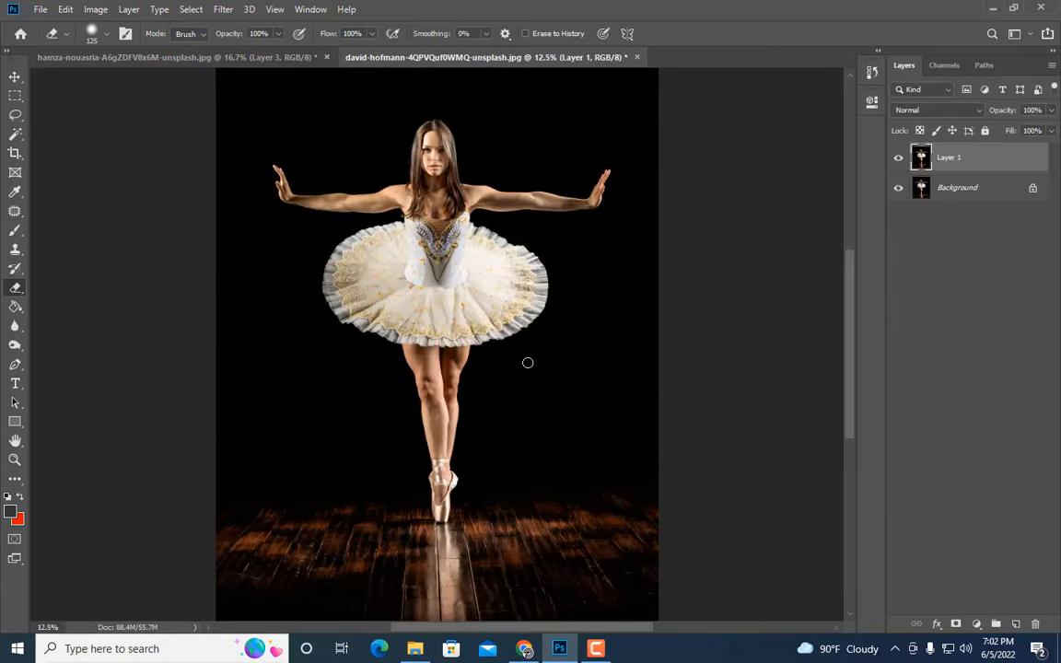
drag(17, 135, 57, 151)
click(571, 378)
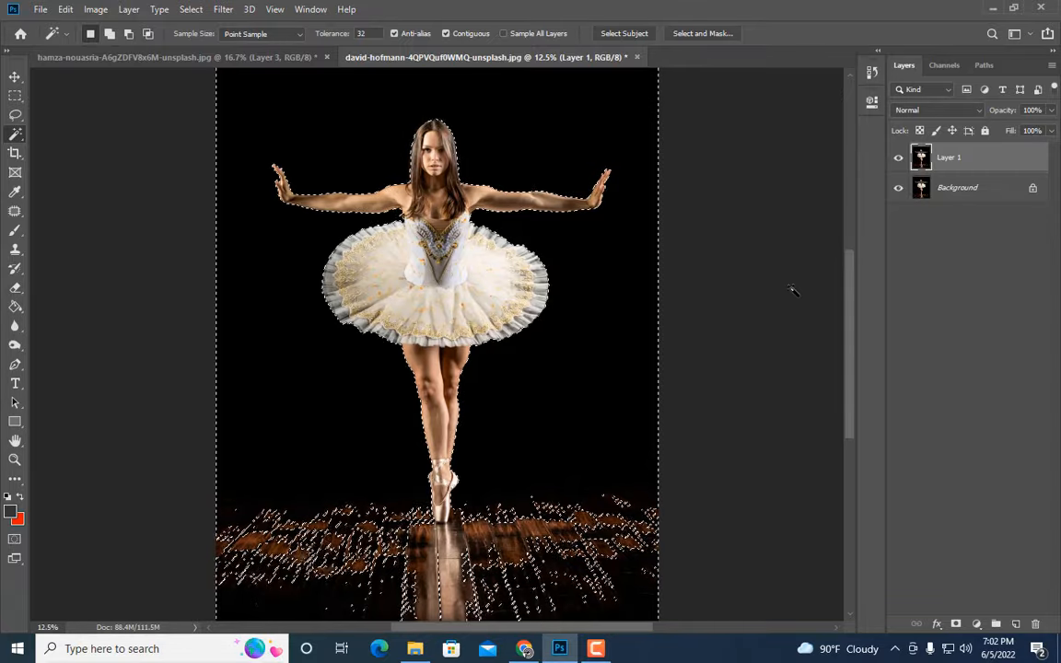
click(898, 186)
key(Delete)
key(m)
key(ctrl+d)
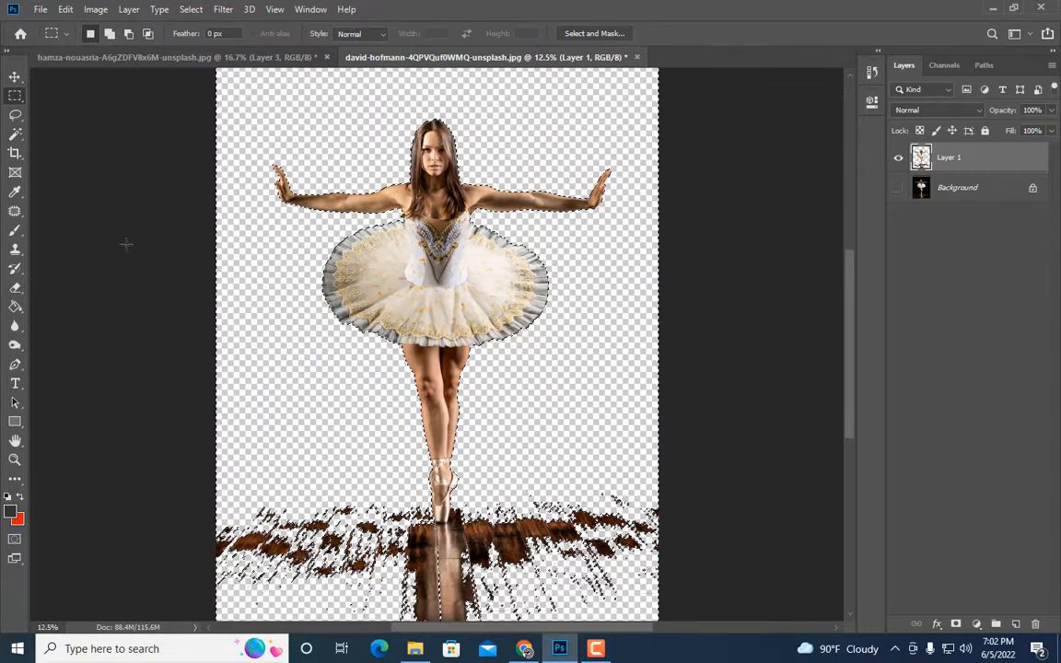
Erase a thin strip of Layer 1's floor around the tip of the pointe shoe with a 10 px Eraser
key(ctrl+plus)
scroll(773, 304, down, 3)
key(ctrl+plus)
key(ctrl+plus)
key(ctrl+plus)
key(ctrl+plus)
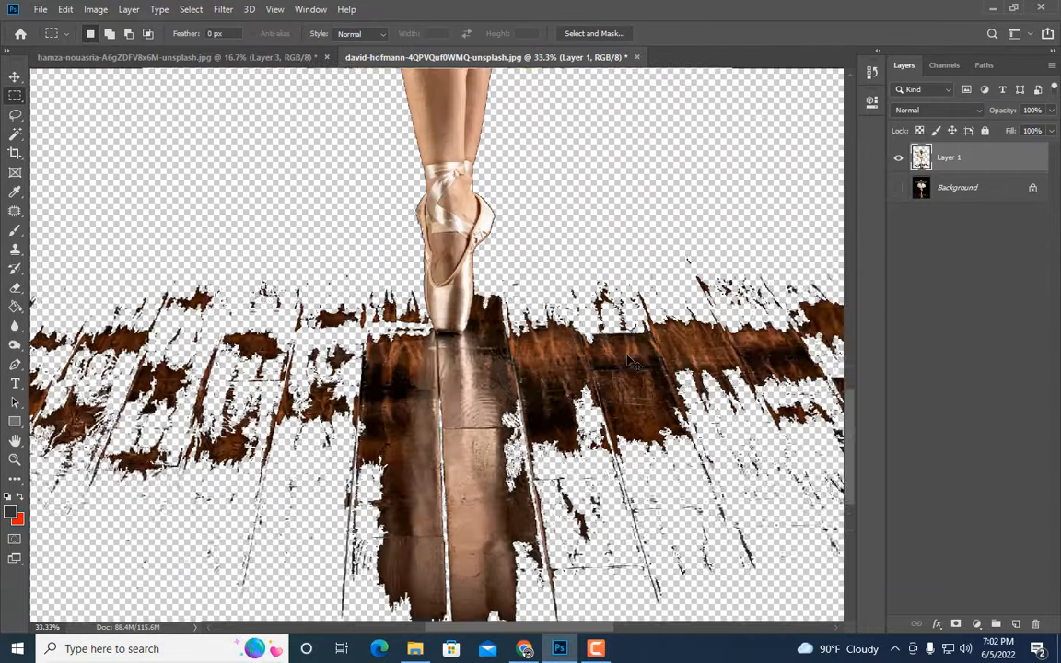
key(ctrl+plus)
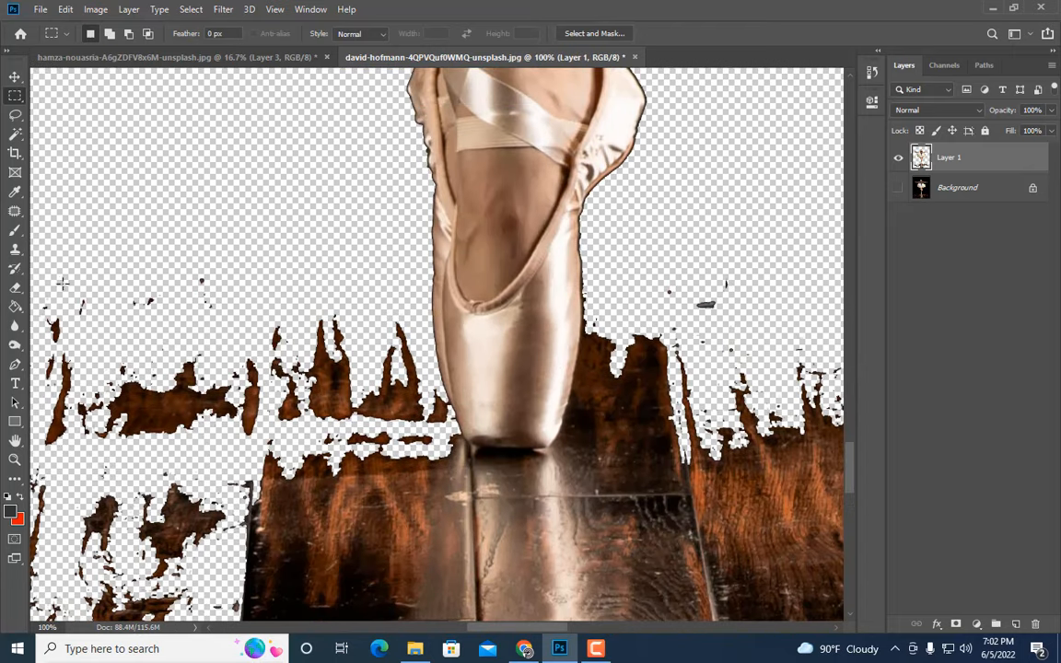
click(16, 291)
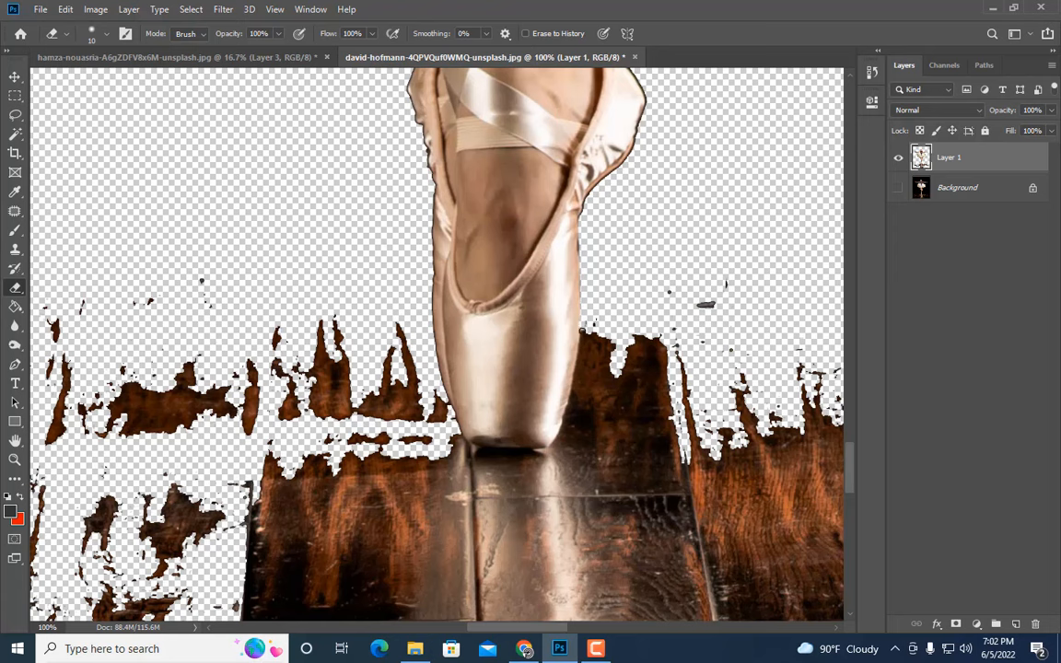
scroll(436, 345, down, 1)
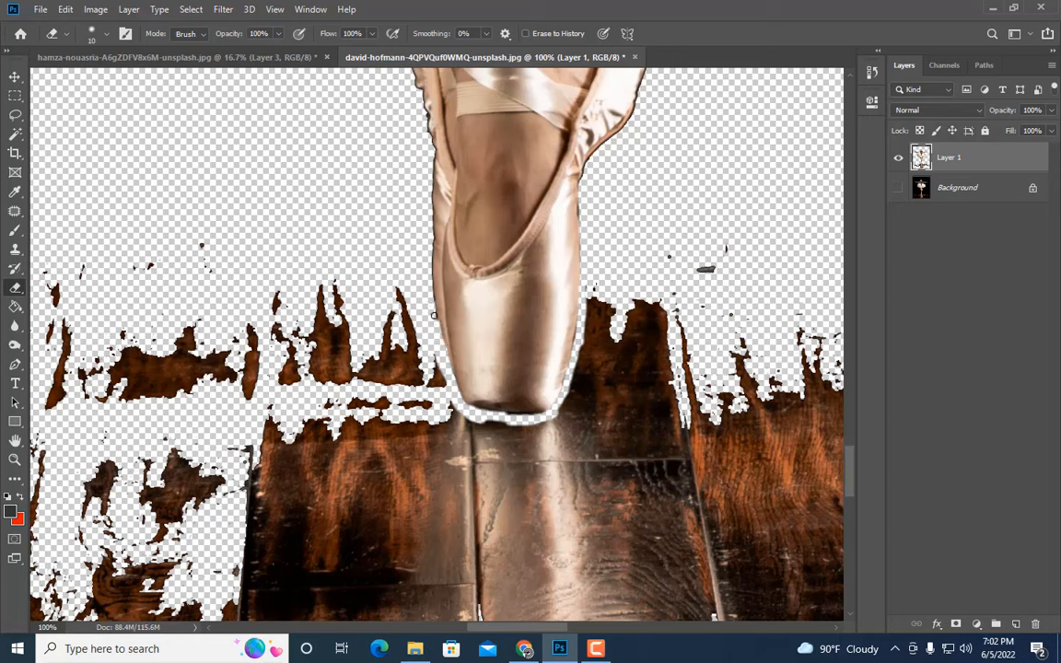
Widen the cleared gap along the pointe shoe's side and under its toe with the Eraser at 15 px
key(bracketright)
key(bracketright)
mouse_move(403, 282)
mouse_down()
mouse_move(422, 372)
mouse_move(440, 405)
mouse_move(428, 357)
mouse_move(443, 411)
mouse_move(479, 426)
mouse_up()
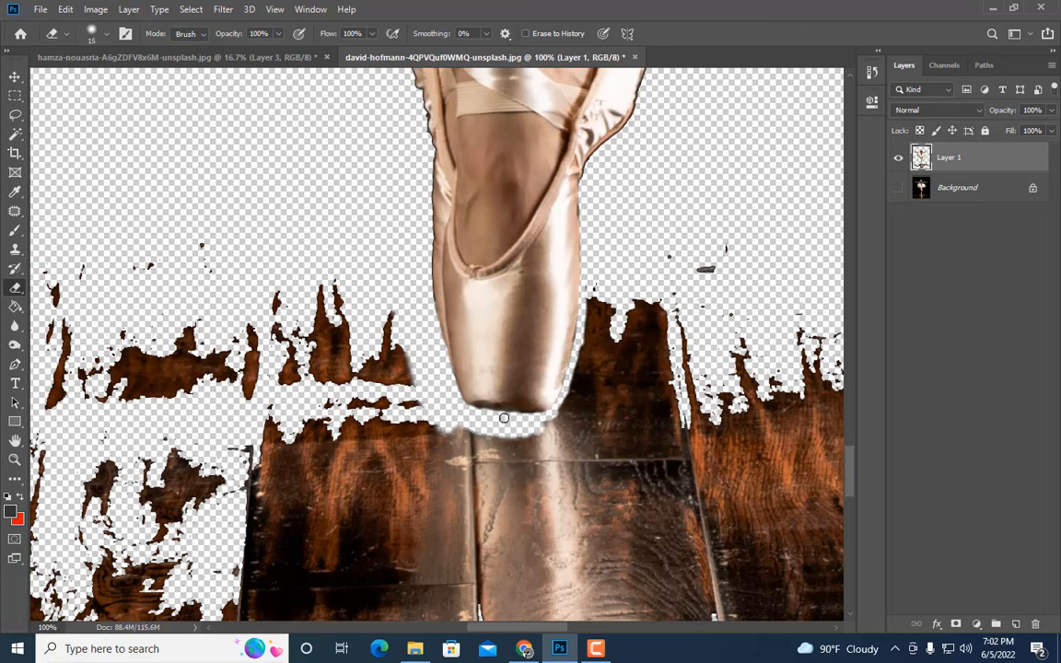
drag(504, 418, 573, 412)
Clear the floor remnants on both sides of the pointe shoe with the Eraser enlarged up to 70 px
key(bracketright)
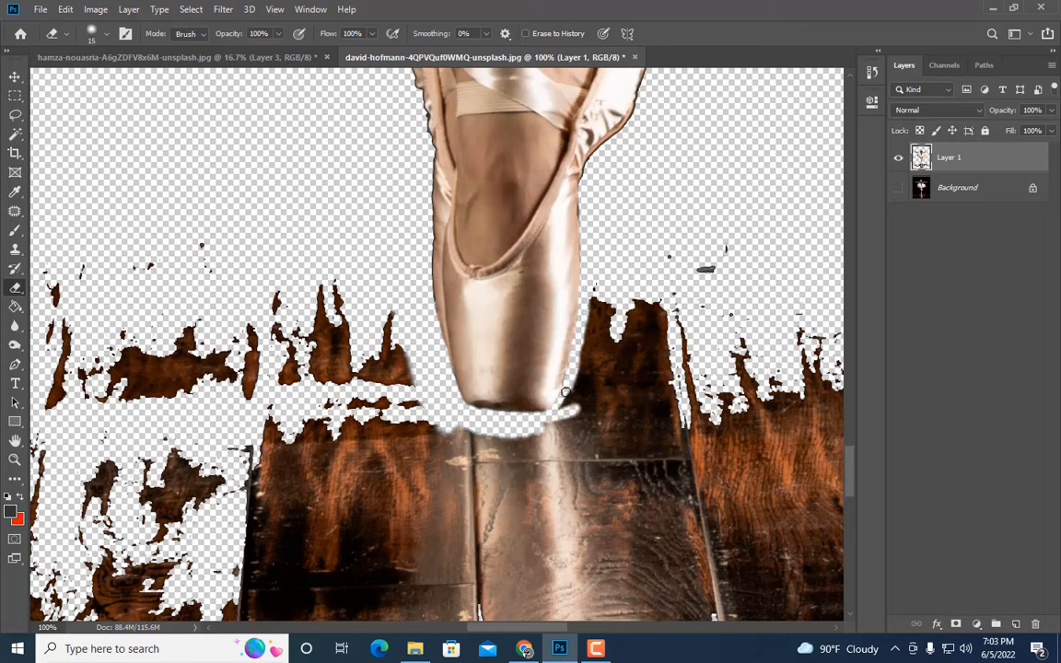
mouse_move(594, 305)
mouse_down()
mouse_move(569, 409)
mouse_move(583, 393)
mouse_move(607, 272)
mouse_move(580, 401)
mouse_move(557, 425)
mouse_move(497, 435)
mouse_move(428, 418)
mouse_move(497, 435)
mouse_move(570, 420)
mouse_move(631, 305)
mouse_up()
key(bracketright)
key(bracketright)
key(bracketright)
key(bracketright)
key(bracketright)
drag(665, 249, 597, 411)
right_click(678, 288)
click(806, 356)
click(709, 228)
key(bracketright)
key(bracketright)
mouse_move(645, 276)
mouse_down()
mouse_move(627, 386)
mouse_move(510, 450)
mouse_move(366, 328)
mouse_move(304, 387)
mouse_move(262, 322)
mouse_up()
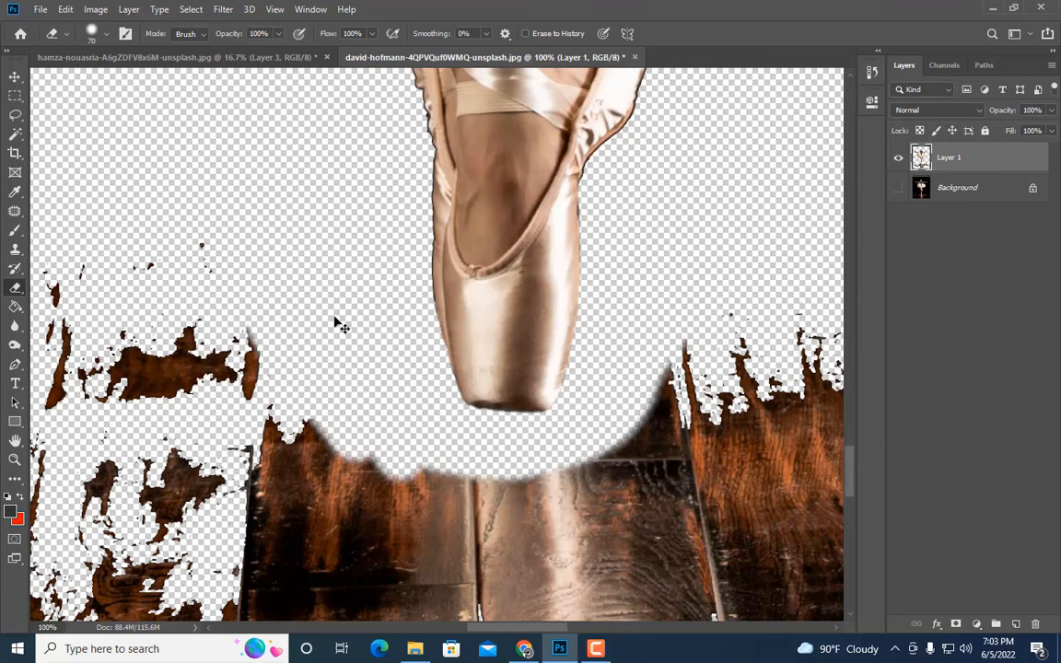
Erase more of the wooden floor below and beside the shoe with the Eraser at 100 px and 175 px
key(ctrl+minus)
key(ctrl+minus)
key(bracketright)
key(bracketright)
key(bracketright)
mouse_move(358, 371)
mouse_down()
mouse_move(432, 409)
mouse_move(502, 373)
mouse_up()
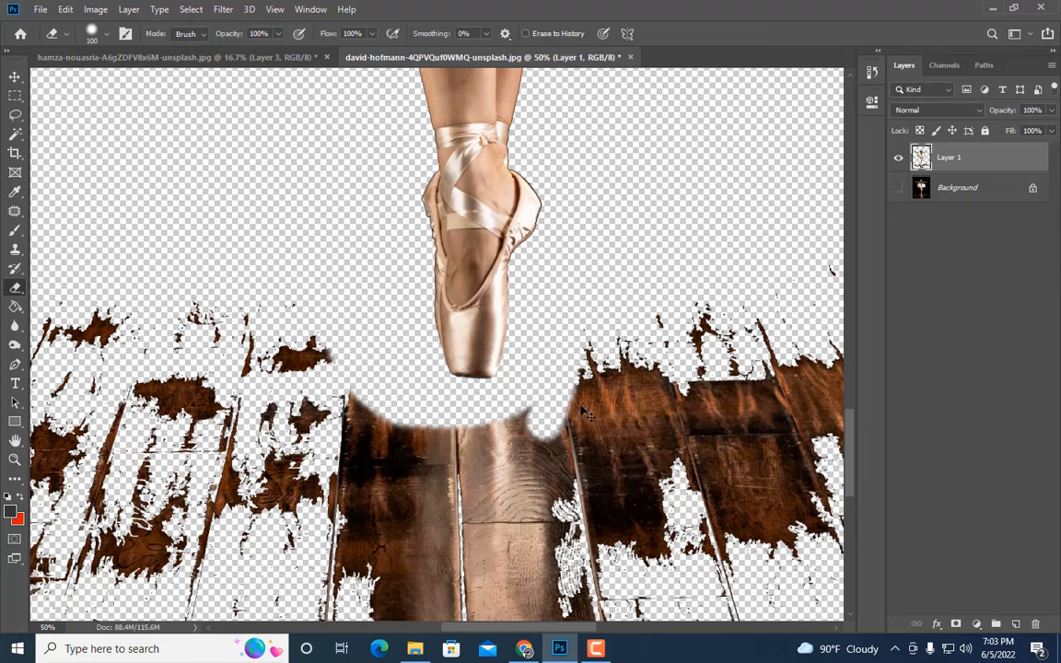
key(bracketright)
key(bracketright)
key(bracketright)
mouse_move(562, 288)
mouse_down()
mouse_move(582, 355)
mouse_move(415, 422)
mouse_move(339, 427)
mouse_move(709, 310)
mouse_up()
Lasso the ballerina from Layer 1 without the leftover floor and copy her to a new layer
key(ctrl+minus)
key(ctrl+minus)
key(ctrl+minus)
key(ctrl+minus)
key(ctrl+minus)
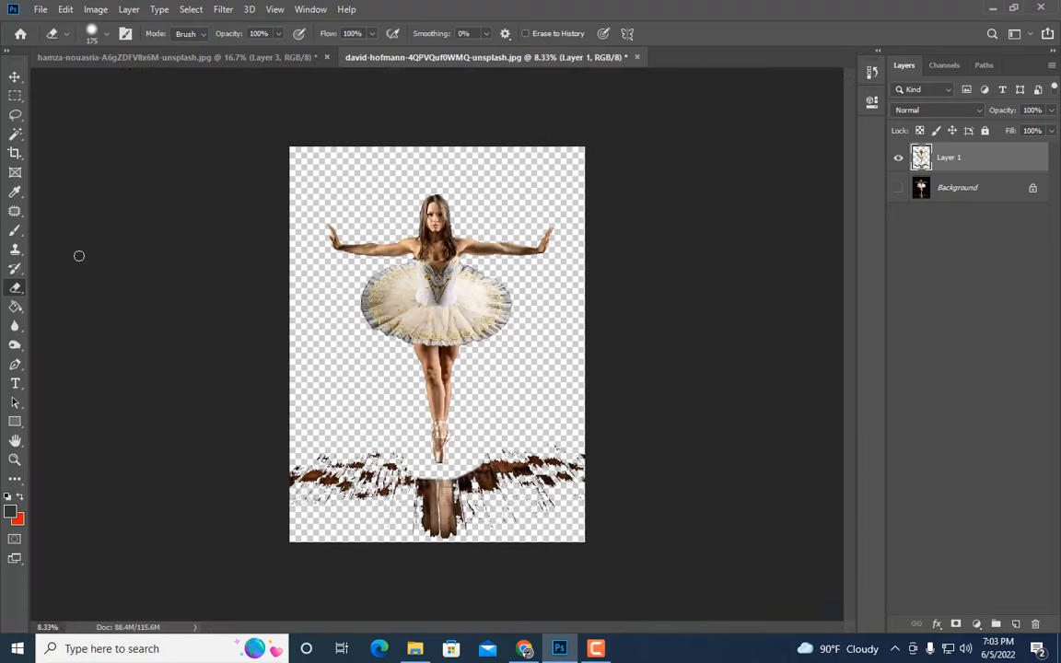
click(14, 116)
mouse_move(449, 470)
mouse_down()
mouse_move(373, 346)
mouse_move(317, 198)
mouse_move(585, 184)
mouse_move(493, 451)
mouse_move(451, 468)
mouse_up()
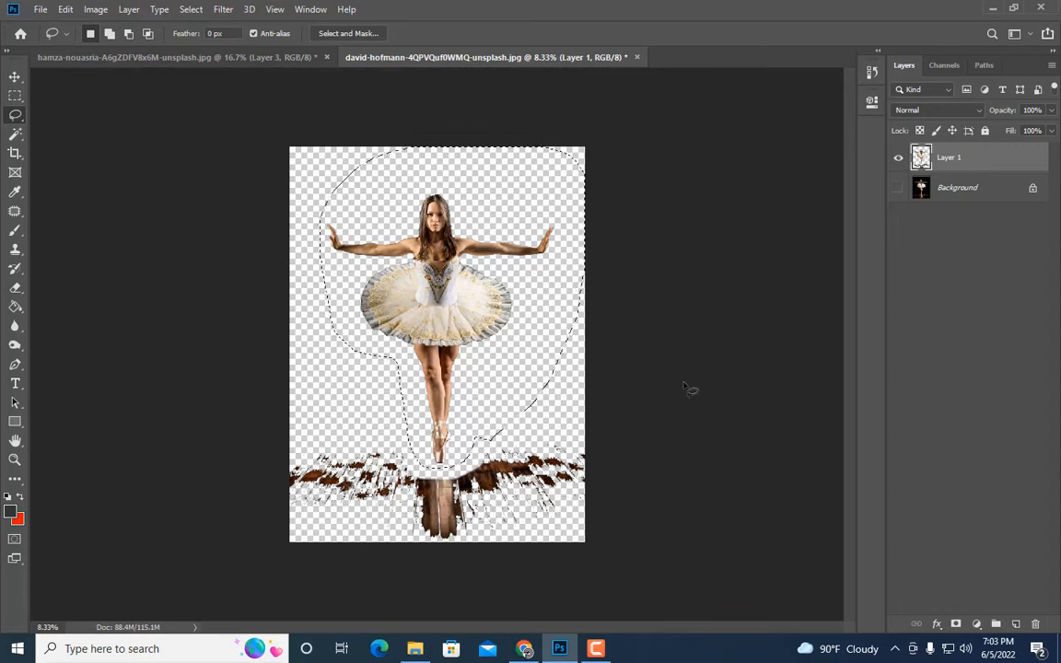
key(ctrl+j)
Paste the ballerina cutout into the jar document and convert the pasted layer to a Smart Object
click(189, 57)
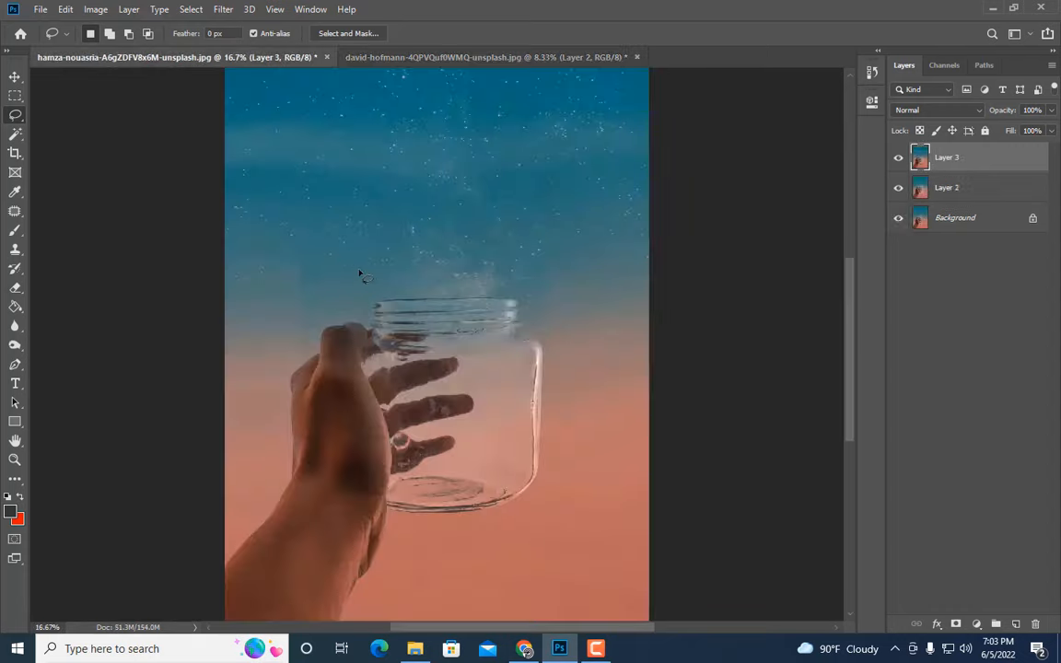
key(ctrl+v)
right_click(970, 161)
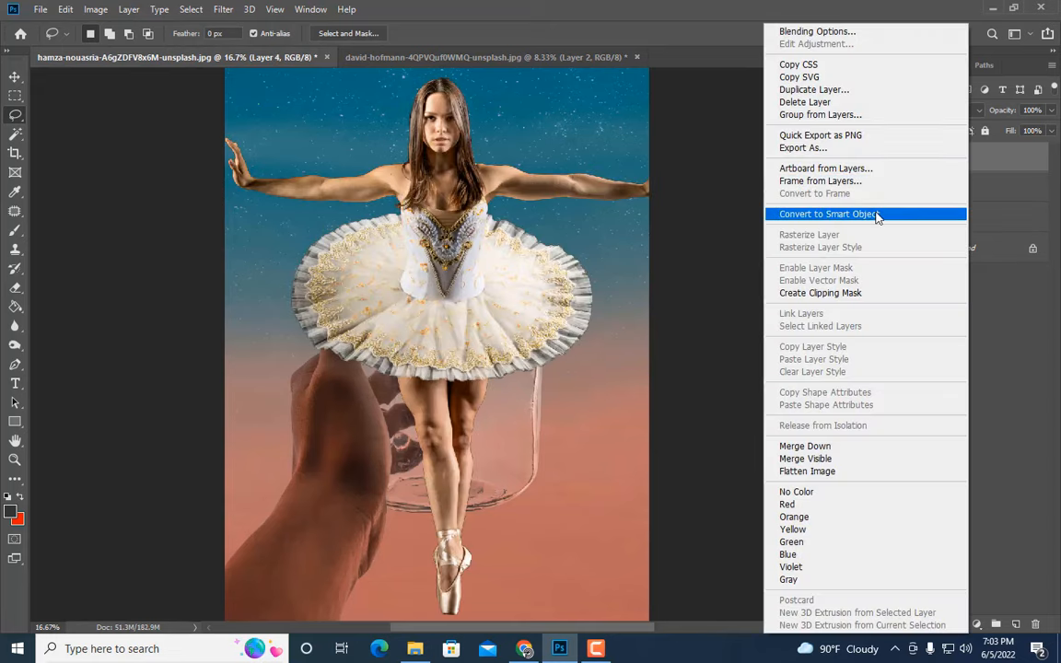
click(810, 208)
Scale the ballerina to about 32% width and 34% height and position her in the jar's mouth
key(ctrl+t)
key(ctrl+minus)
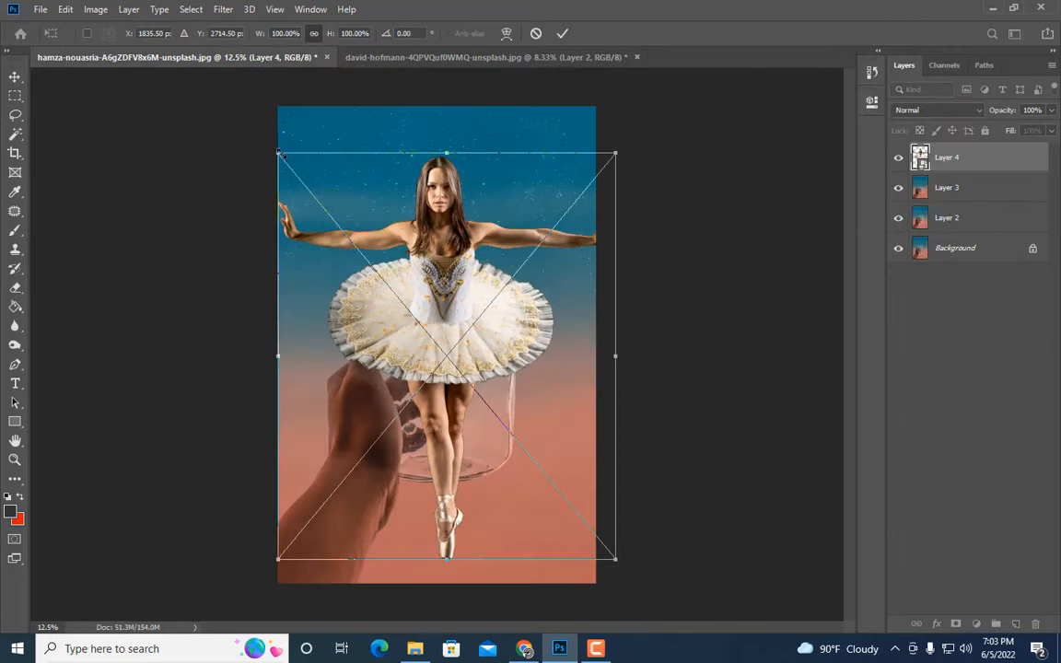
drag(279, 152, 397, 291)
key(ctrl+plus)
key(ctrl+plus)
drag(522, 339, 515, 363)
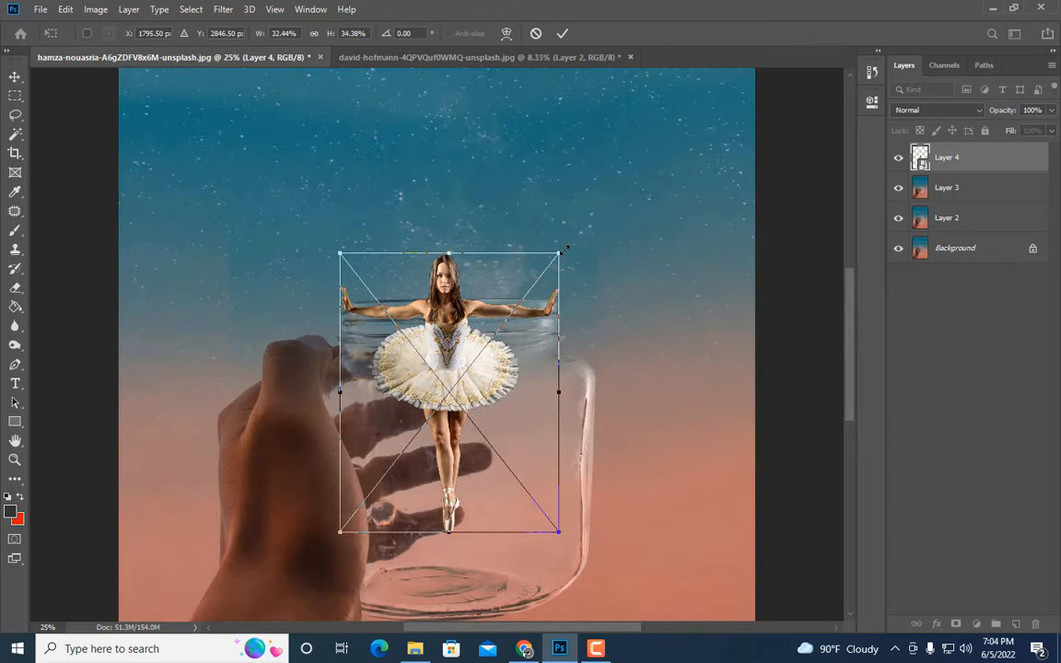
drag(564, 249, 566, 248)
key(Return)
Rasterize the ballerina's Smart Object on Layer 4
key(l)
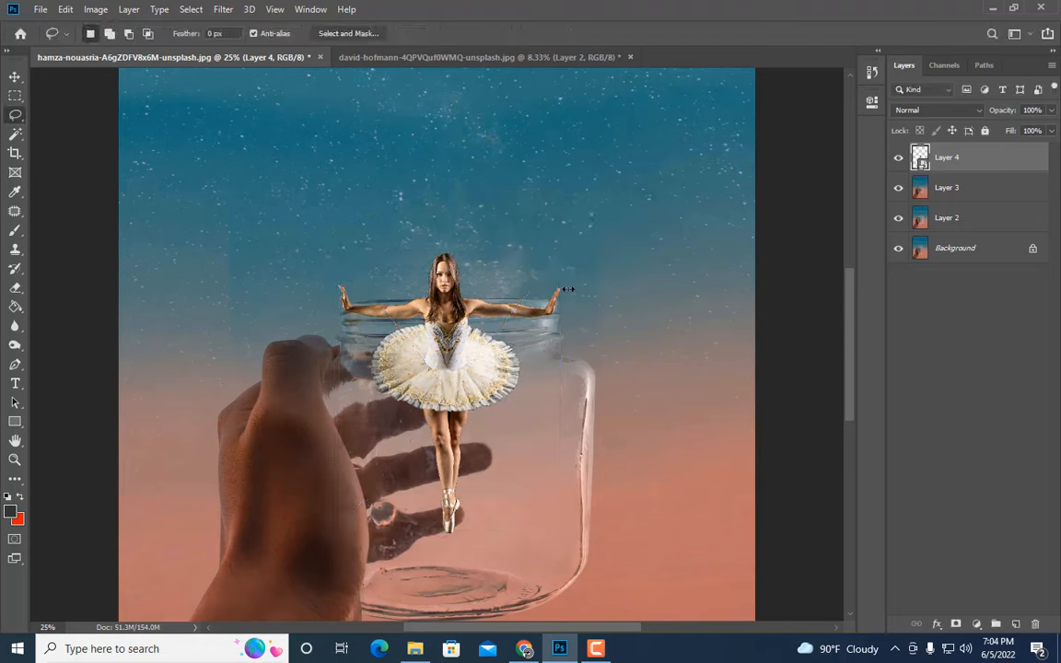
right_click(939, 160)
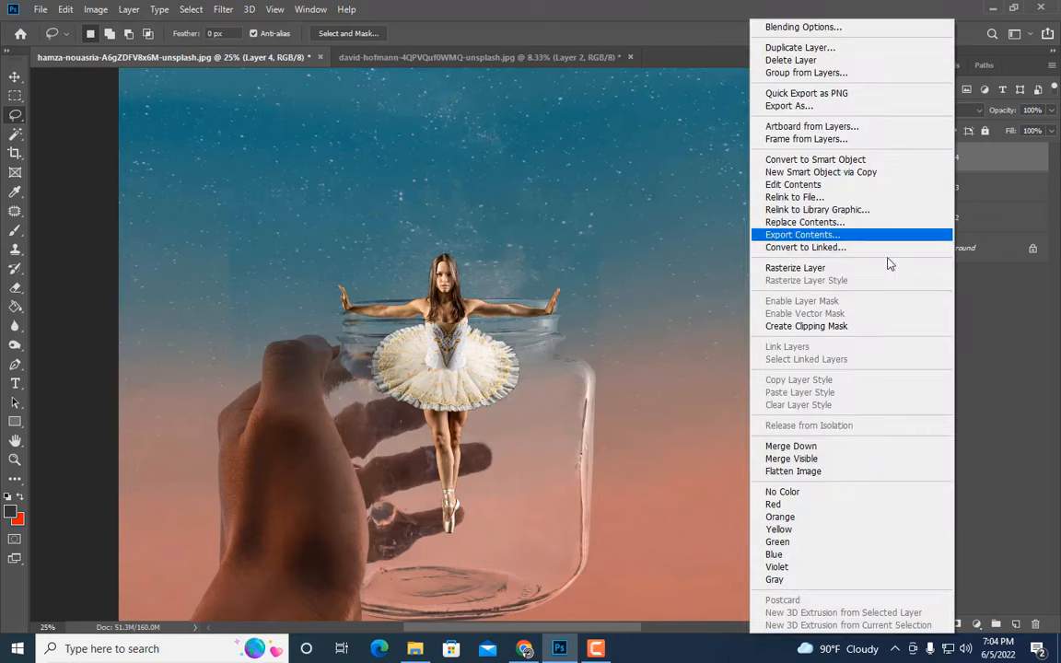
click(875, 264)
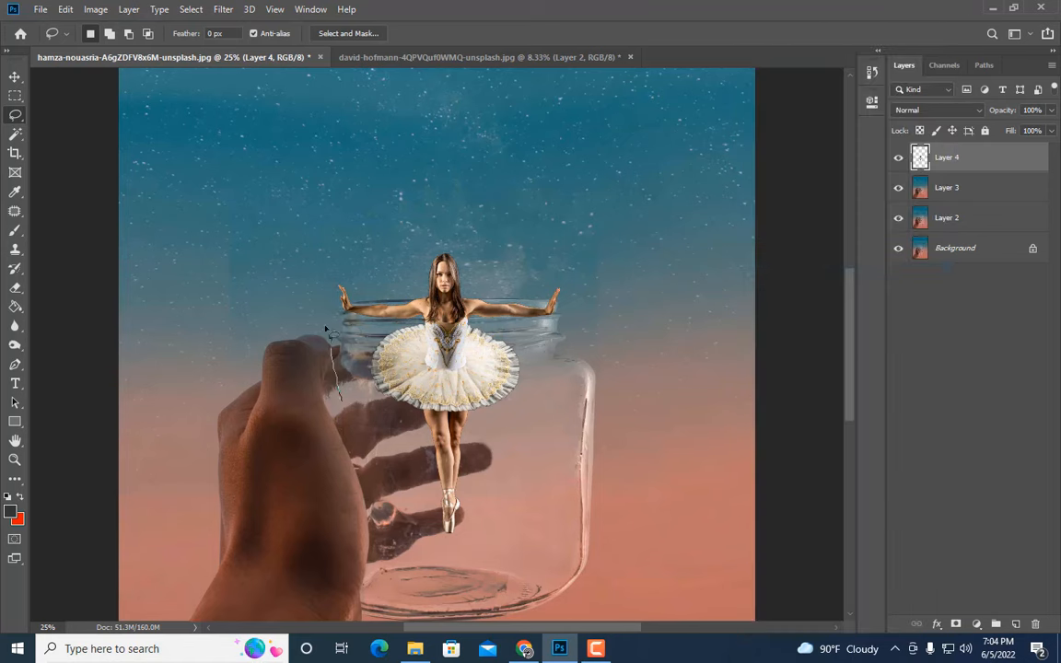
Lasso the area around the ballerina, copy it from Layer 3 to a new layer and place that layer above Layer 4
mouse_move(325, 329)
mouse_down()
mouse_move(394, 211)
mouse_move(625, 341)
mouse_up()
drag(467, 596, 342, 403)
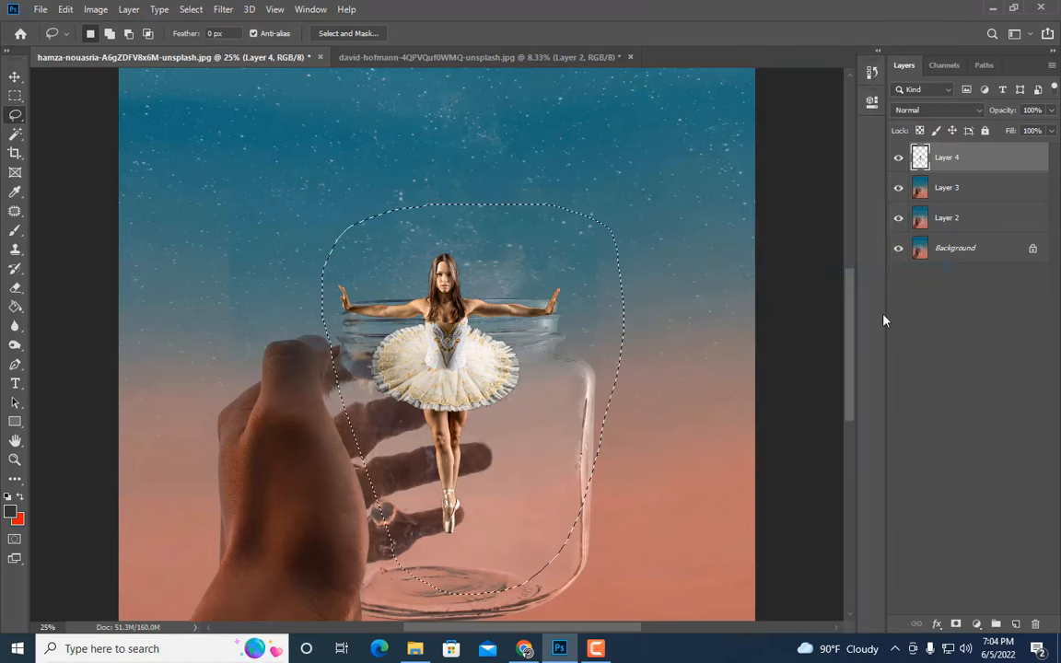
click(963, 193)
key(ctrl+j)
drag(960, 190, 953, 157)
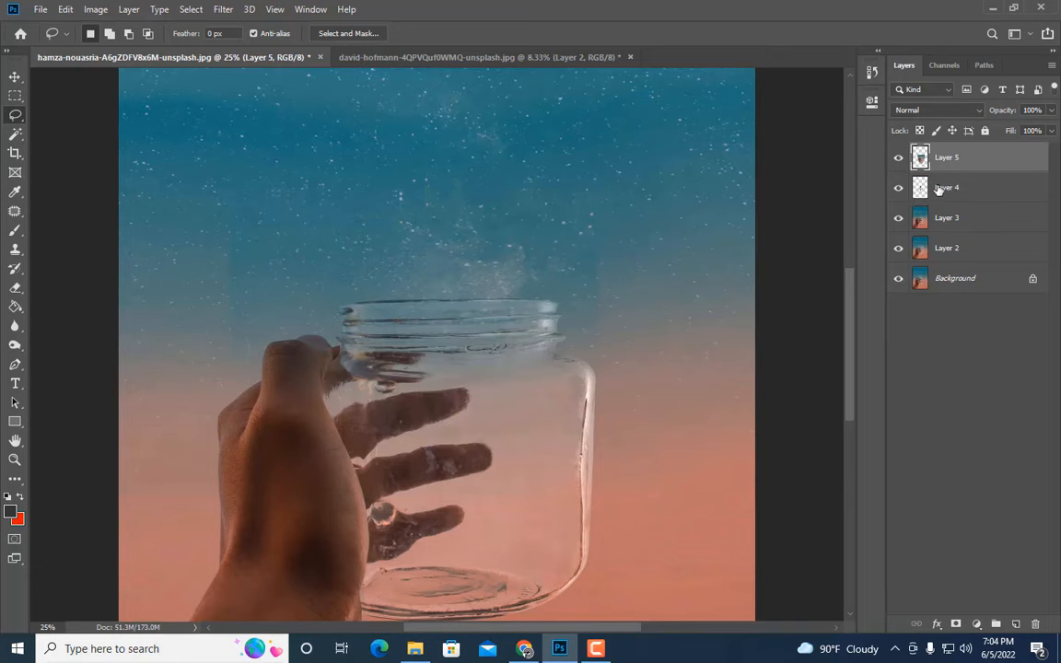
Load Layer 4's outline as a selection and try erasing Layer 5 inside it with a 400 px Eraser at 100% opacity
ctrl+click(921, 188)
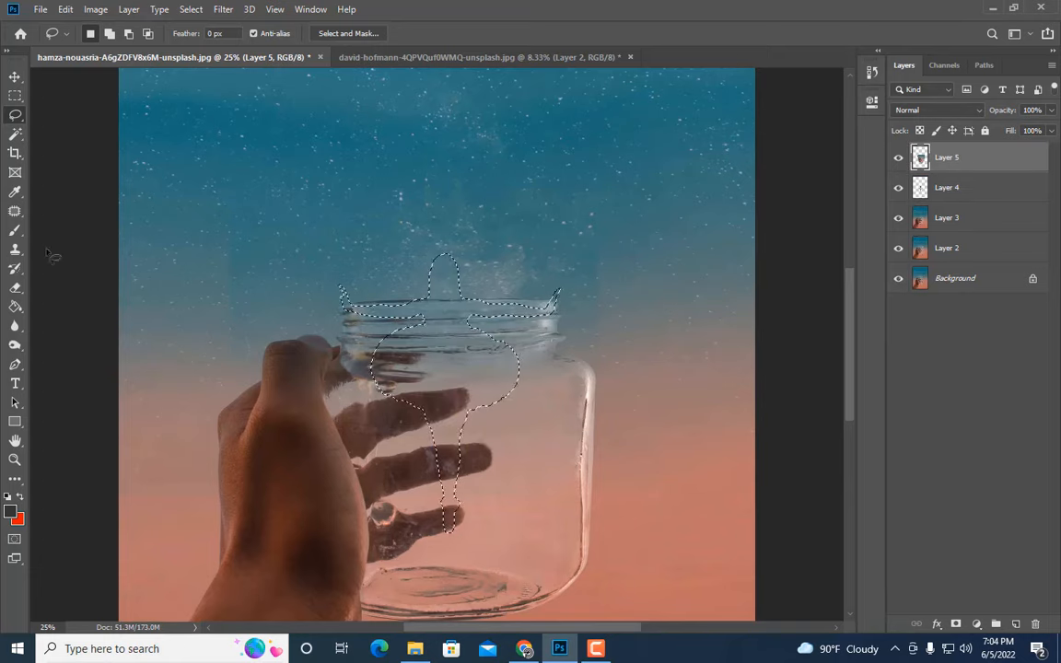
key(e)
key(ctrl+plus)
key(bracketright)
key(bracketright)
key(bracketright)
key(bracketright)
click(539, 317)
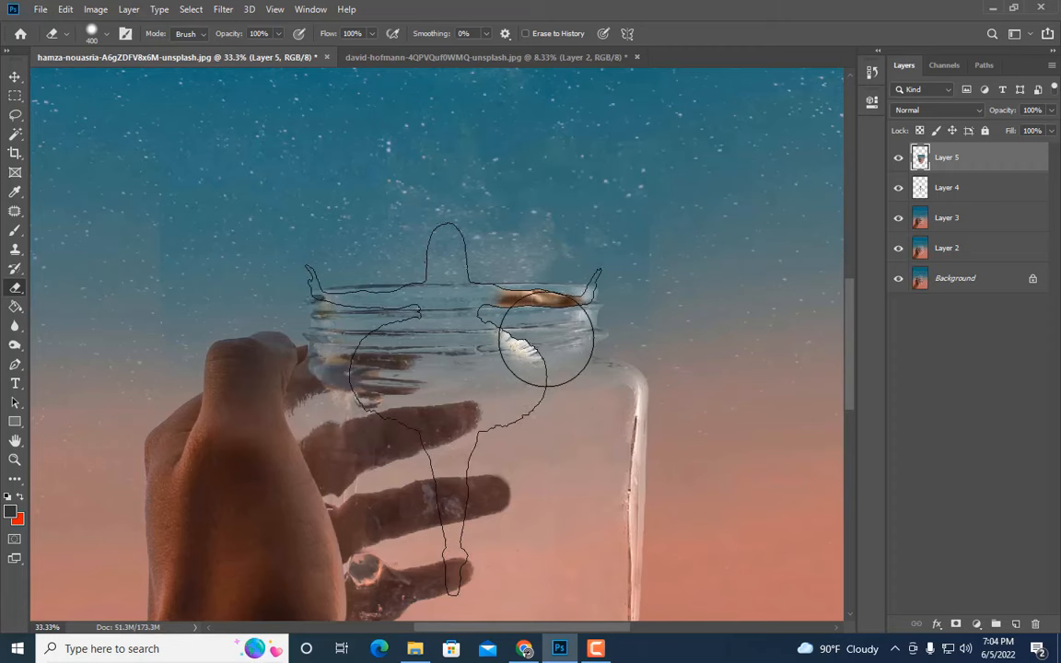
key(ctrl+z)
Partially erase Layer 5 over the ballerina's head, arms, tutu and legs with the Eraser at 45% opacity, and deselect
click(278, 34)
click(241, 53)
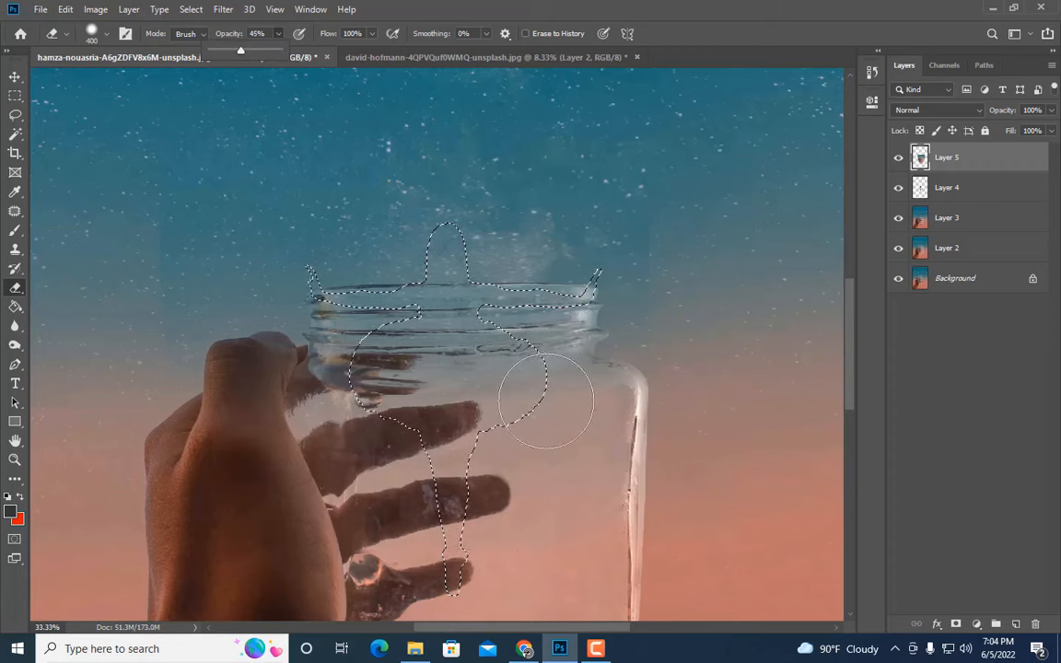
scroll(534, 354, down, 1)
key(bracketright)
click(532, 288)
mouse_move(533, 288)
mouse_down()
mouse_move(530, 382)
mouse_move(485, 384)
mouse_move(462, 339)
mouse_move(445, 206)
mouse_move(470, 371)
mouse_move(428, 350)
mouse_move(394, 308)
mouse_move(410, 300)
mouse_move(402, 293)
mouse_move(460, 431)
mouse_move(460, 461)
mouse_up()
key(bracketright)
scroll(516, 451, down, 1)
scroll(517, 452, down, 1)
key(bracketleft)
key(bracketleft)
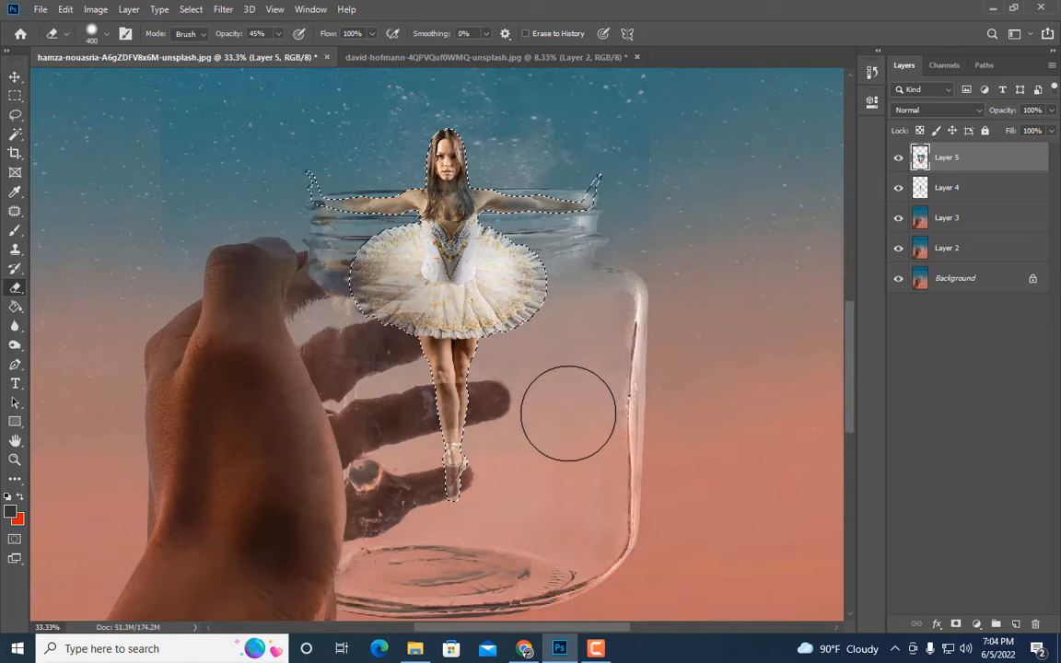
click(14, 96)
click(639, 212)
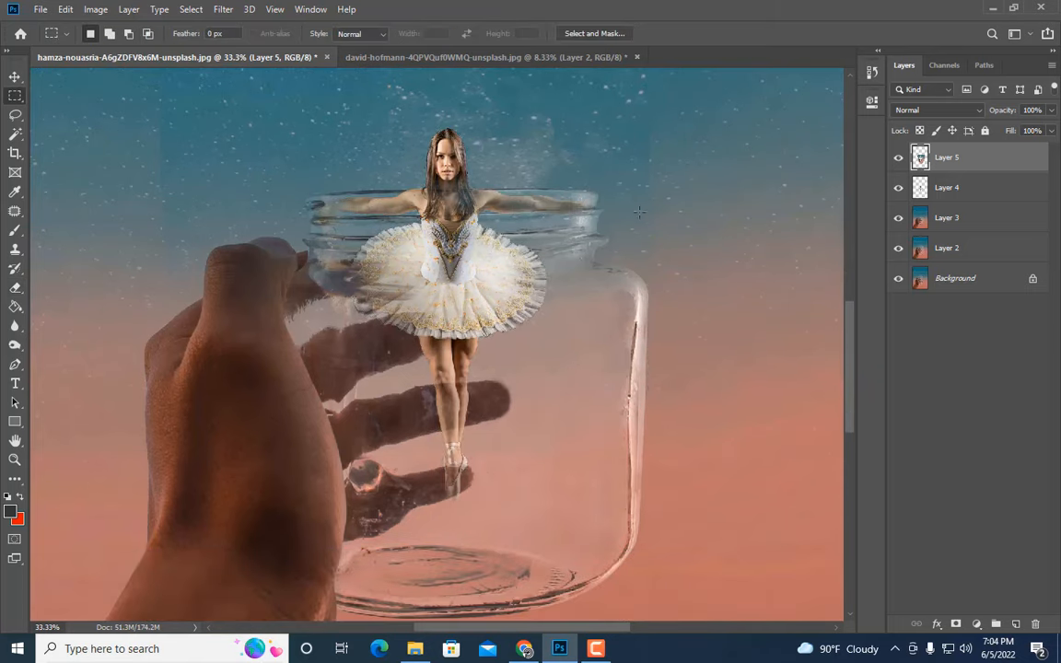
Reload the ballerina's outline selection, erase Layer 5 over her raised hands with the Eraser at 47% opacity, and deselect
click(15, 290)
ctrl+click(921, 187)
key(bracketleft)
key(bracketleft)
key(bracketleft)
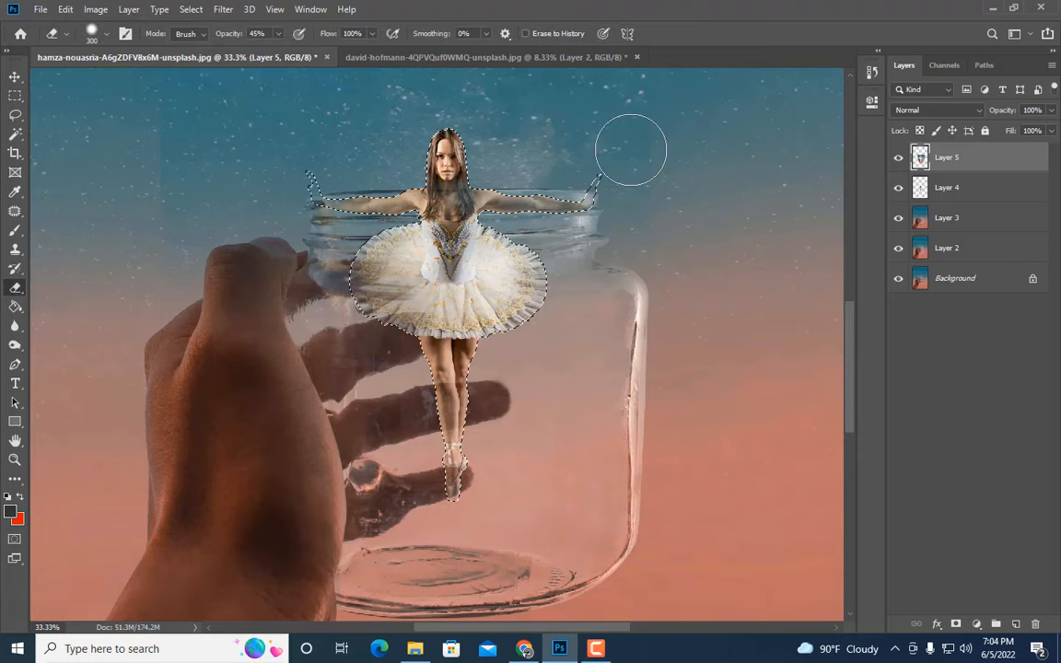
right_click(636, 167)
key(Escape)
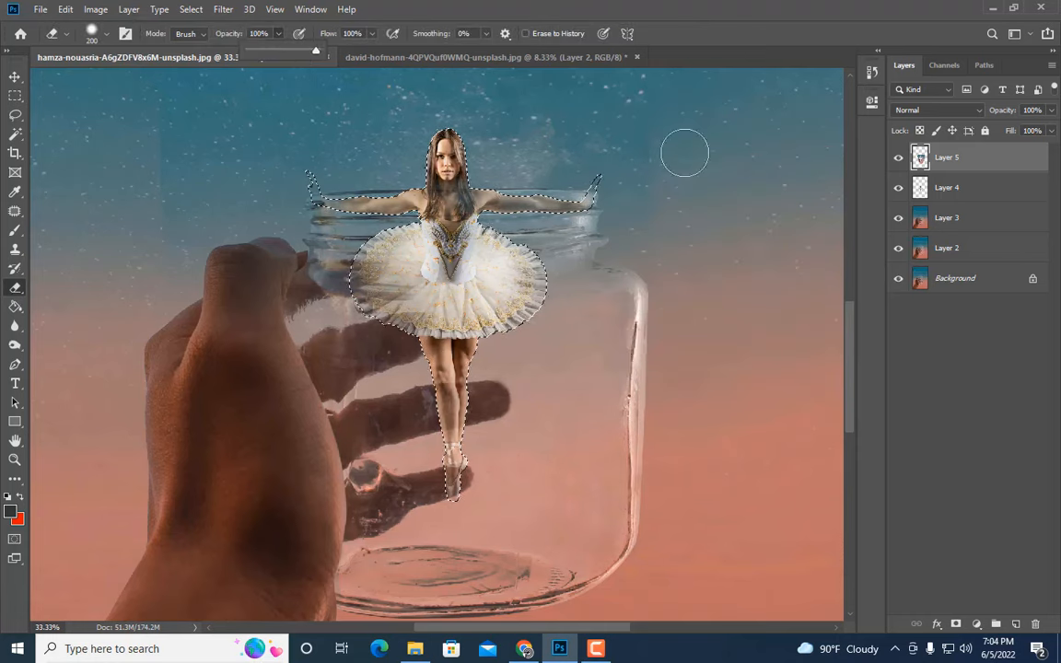
key(bracketleft)
key(0)
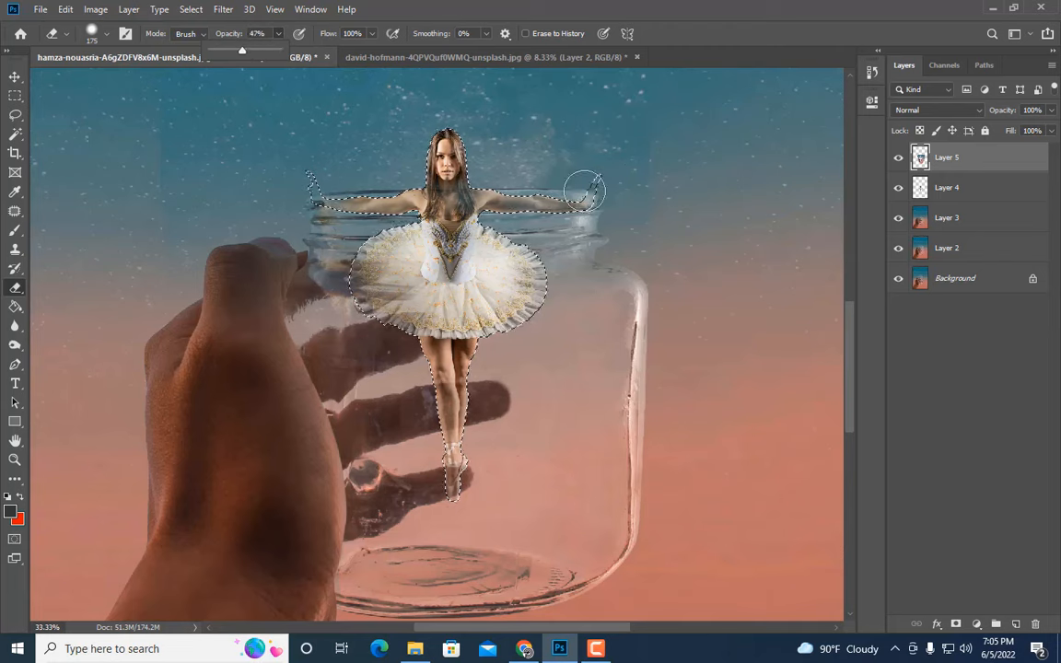
key(bracketleft)
key(4)
key(7)
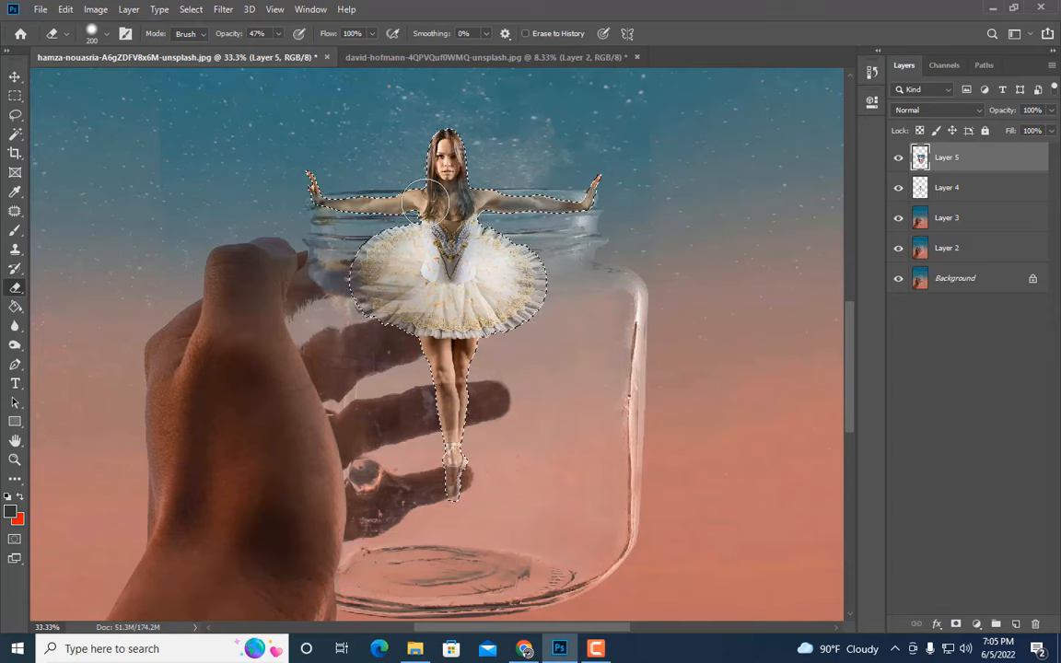
click(16, 96)
click(153, 129)
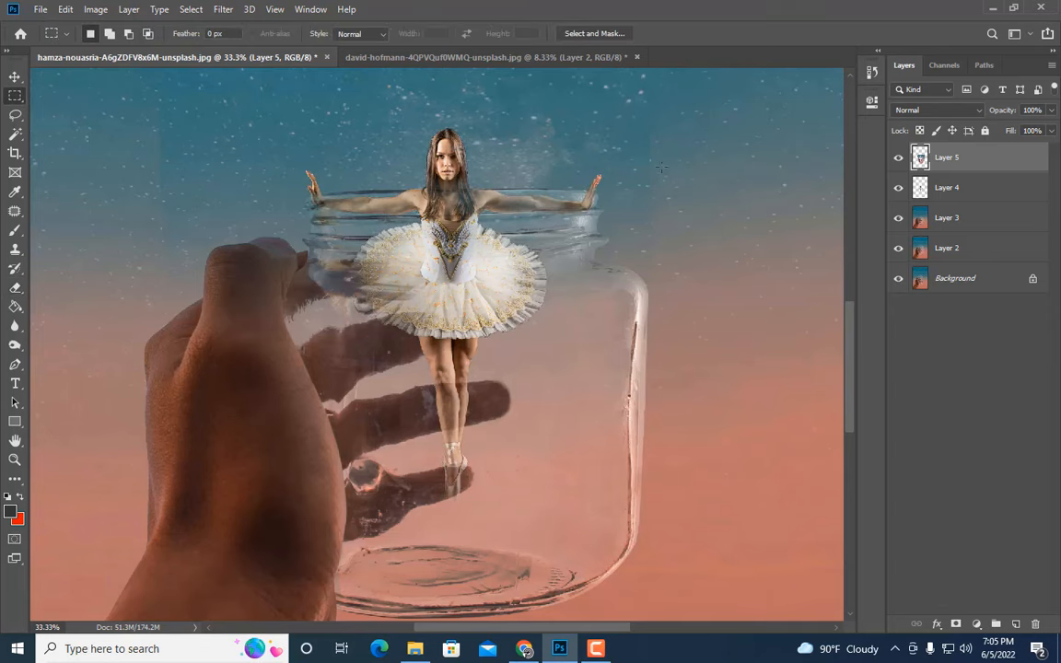
Check the blend with Layer 5 hidden and shown, and erase it over the ballerina's feet with a 400 px Eraser at 47% opacity
click(898, 161)
click(898, 160)
click(898, 160)
click(898, 160)
scroll(398, 358, down, 2)
scroll(399, 357, down, 1)
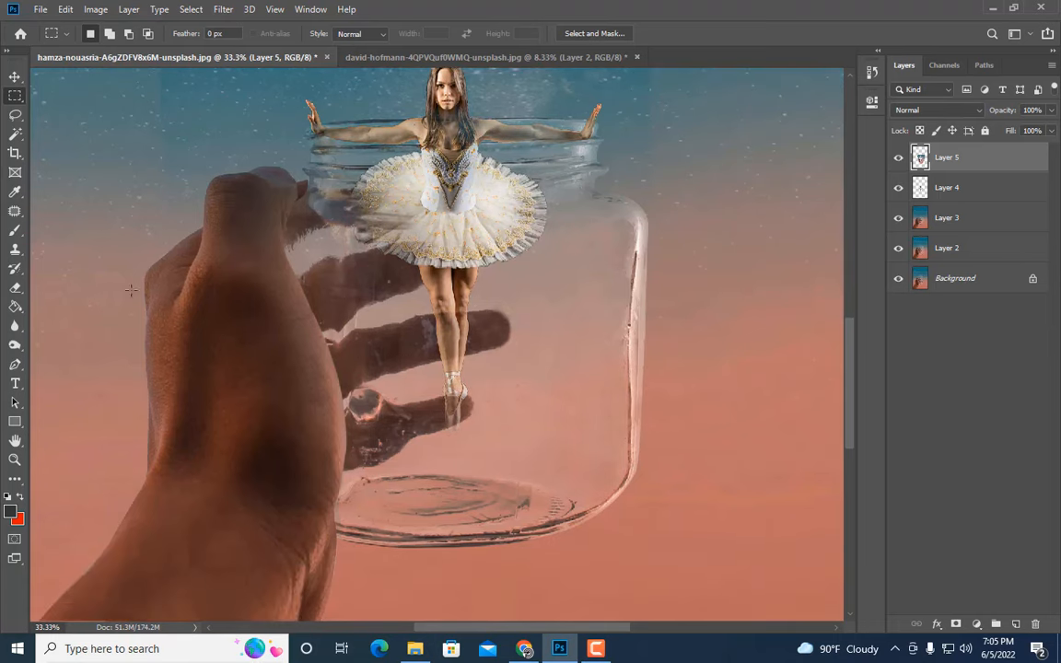
click(15, 286)
scroll(652, 375, up, 1)
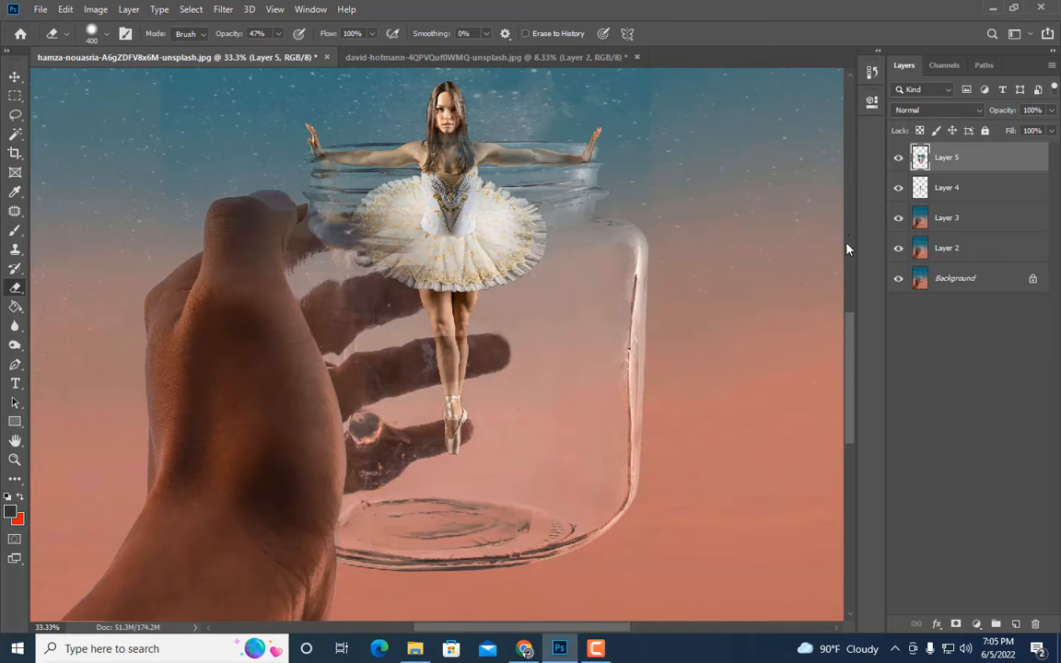
Duplicate Layer 5 to strengthen the glass effect over the ballerina
click(940, 218)
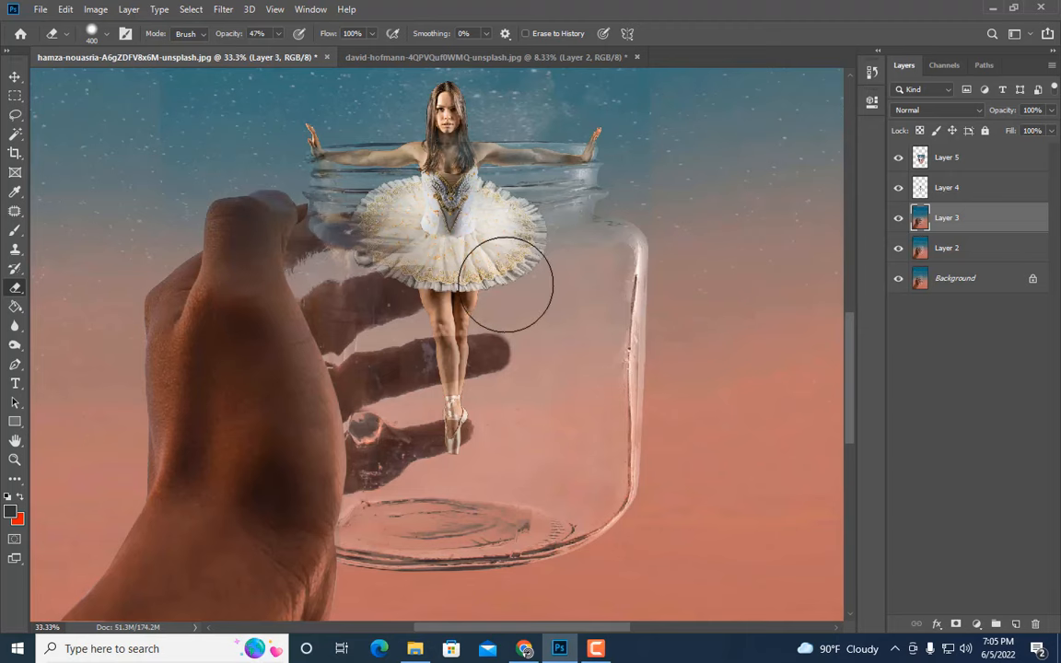
click(921, 157)
key(ctrl+j)
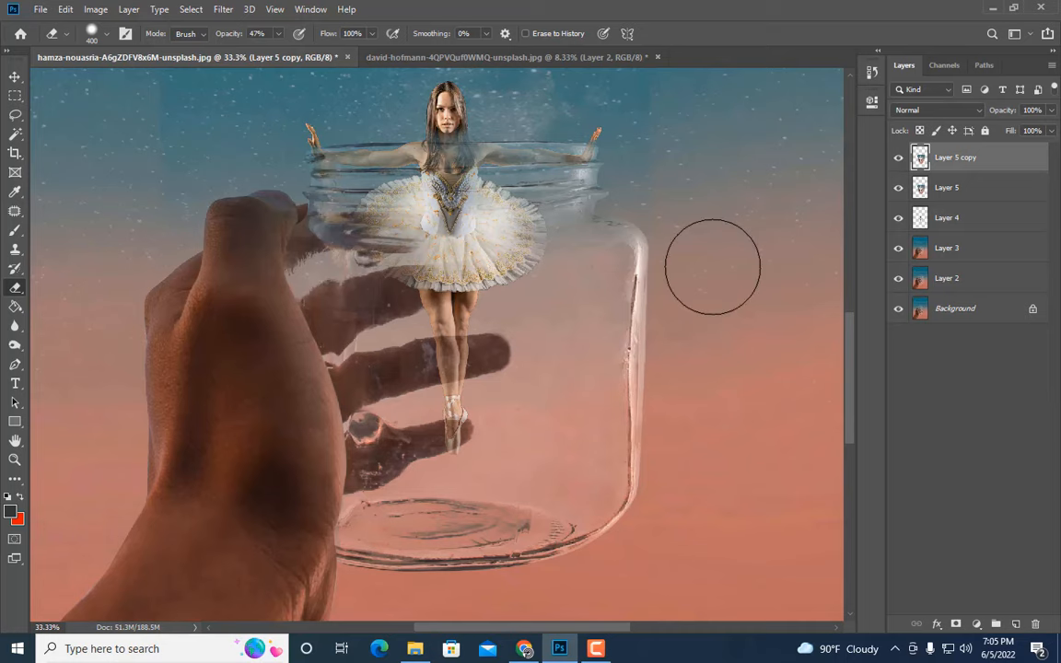
Copy a freehand-lassoed area around the ballerina's tutu and legs from Layer 3 to a new layer above all others
click(15, 114)
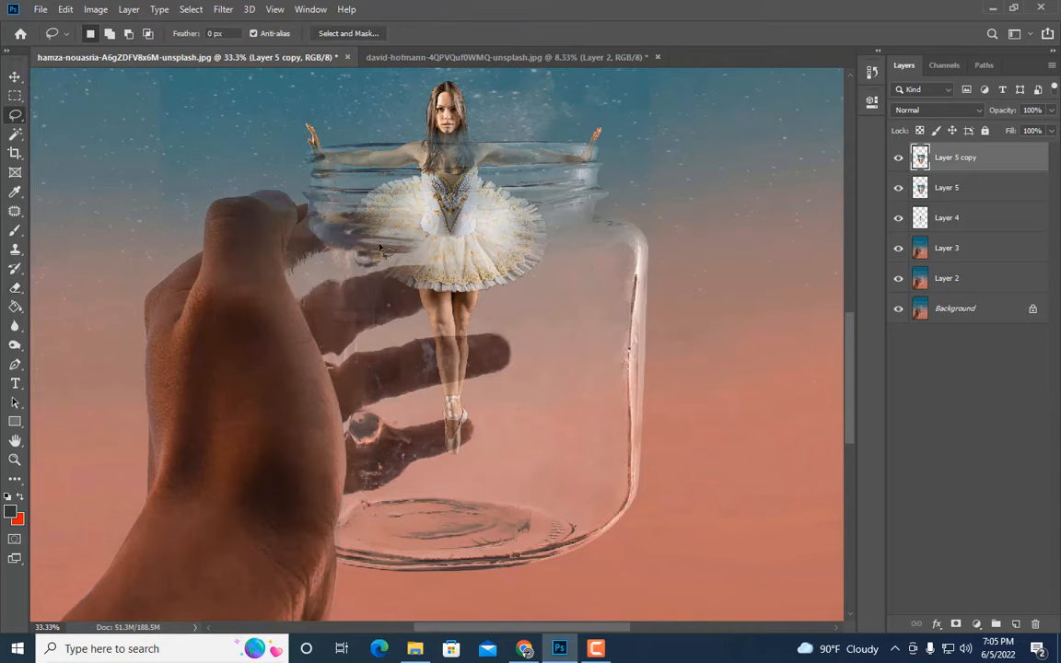
drag(464, 476, 358, 304)
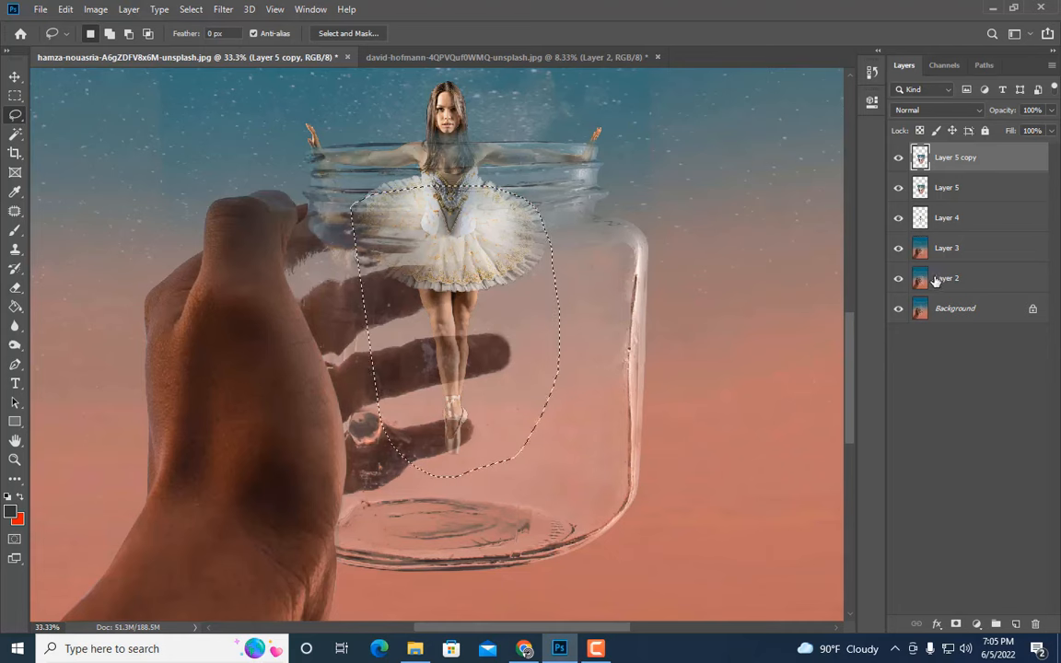
click(947, 251)
key(ctrl+j)
drag(947, 250, 947, 151)
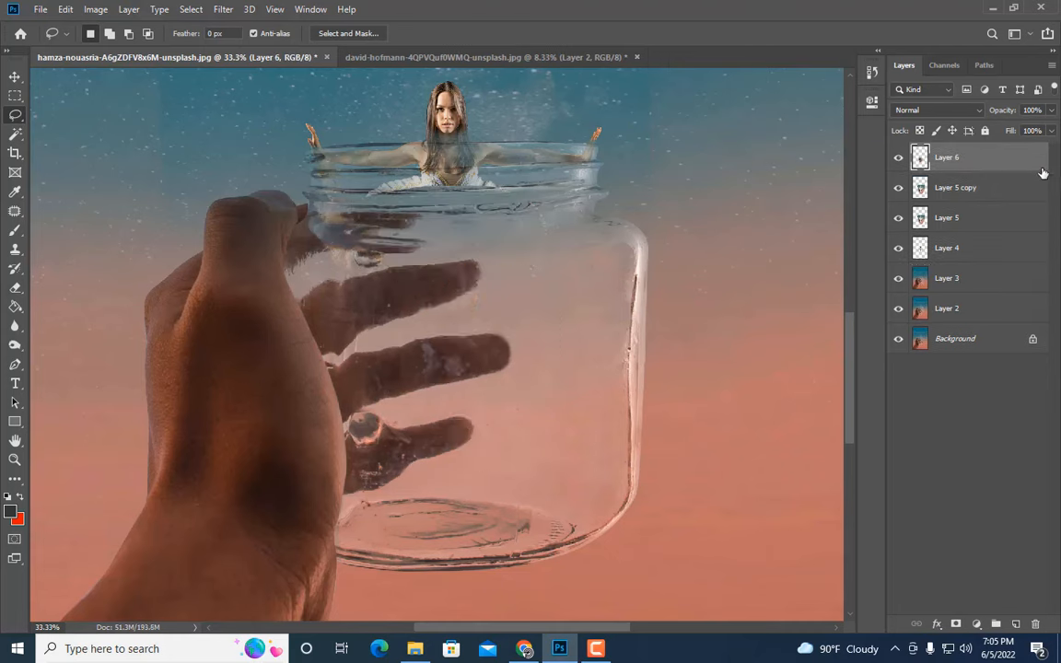
Lower the opacity of Layer 6 to 23% so the ballerina shows through the copied jar area
drag(1045, 124, 1003, 127)
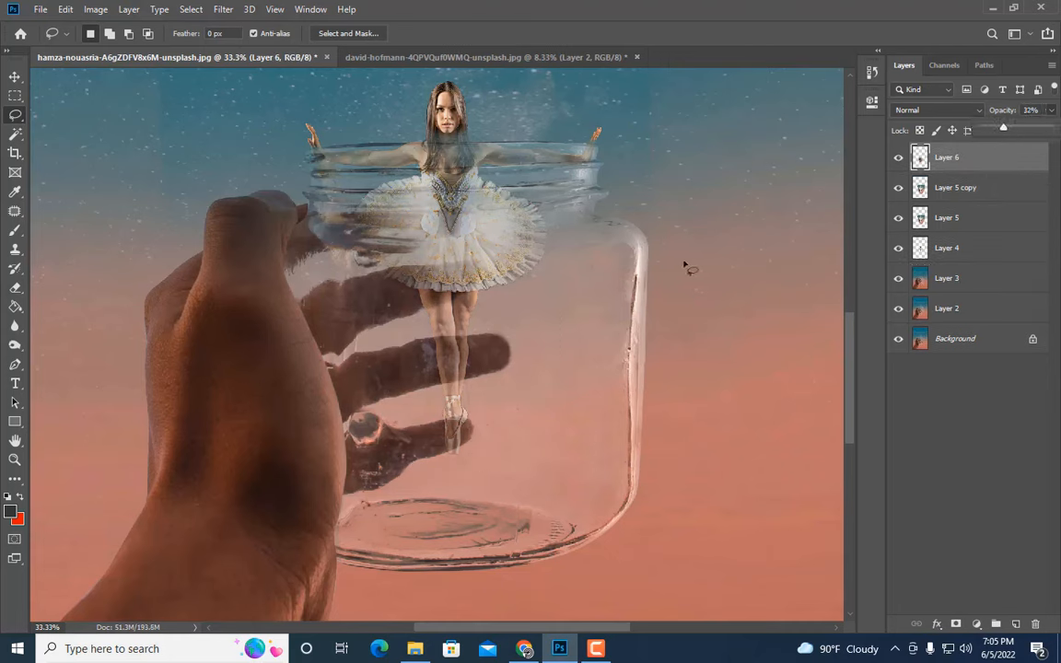
scroll(687, 268, up, 3)
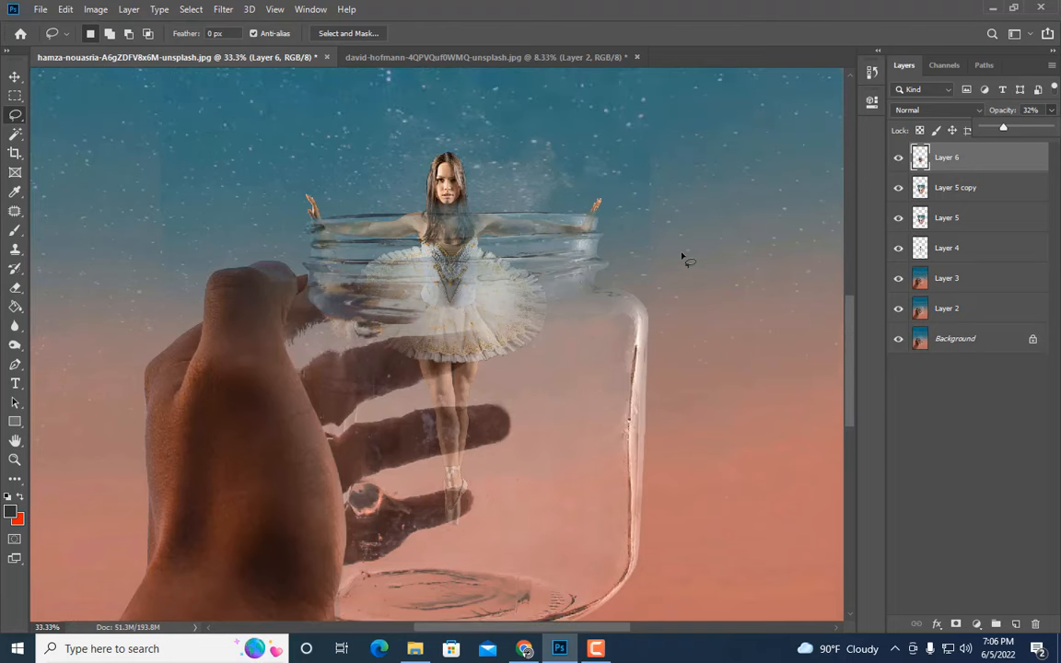
drag(1001, 127, 996, 127)
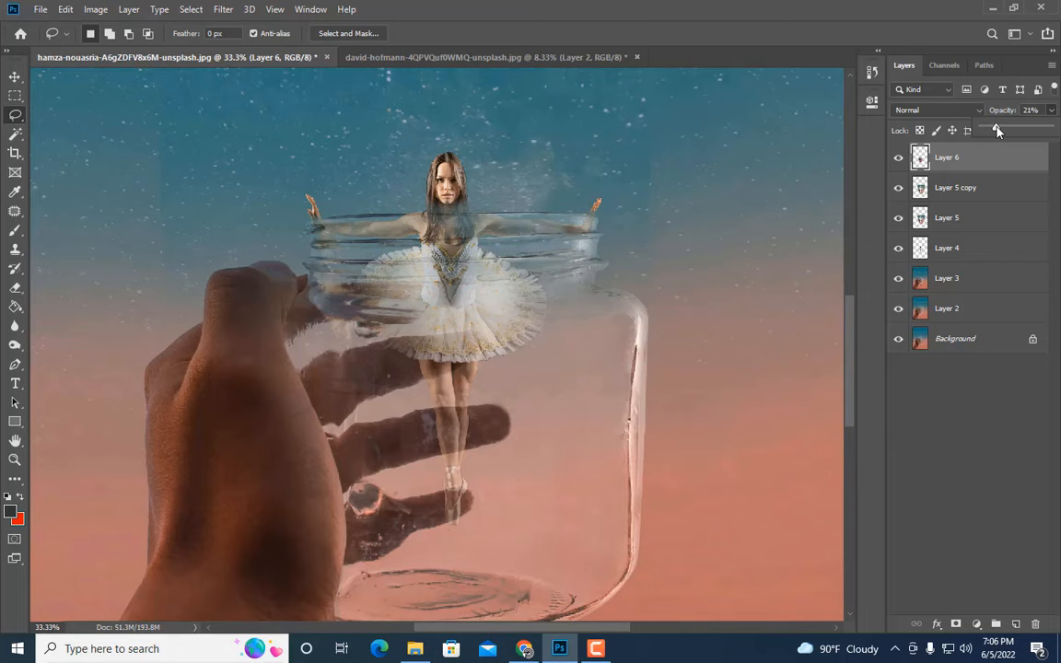
drag(997, 131, 989, 132)
Lightly erase Layer 5 copy over the tutu's side near the fingertips with a 400 px Eraser at 19% opacity
click(924, 187)
click(13, 291)
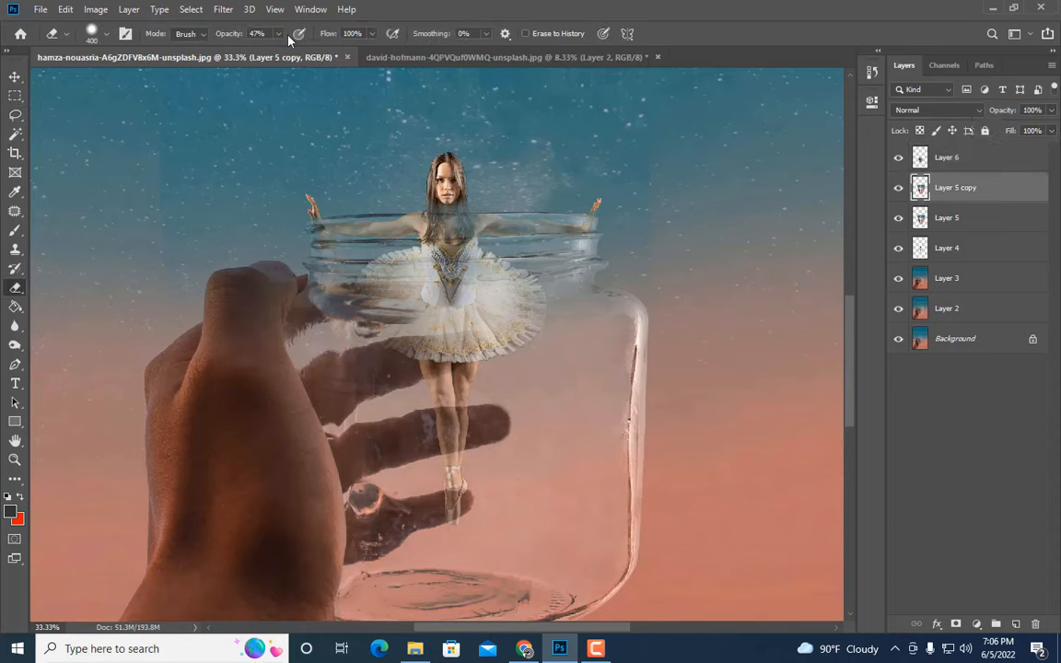
click(338, 281)
mouse_move(350, 281)
mouse_down()
mouse_move(406, 319)
mouse_move(601, 277)
mouse_move(379, 299)
mouse_up()
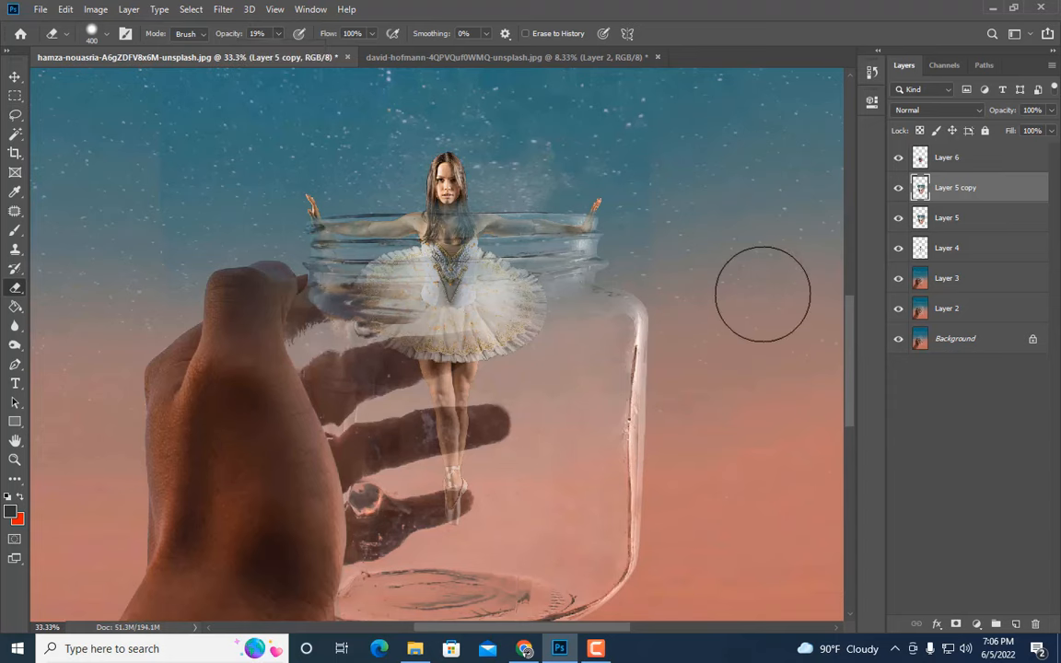
Open the transparent fairy wings PNG from the Fairy feathers folder in Photoshop
key(ctrl+minus)
key(alt+Tab)
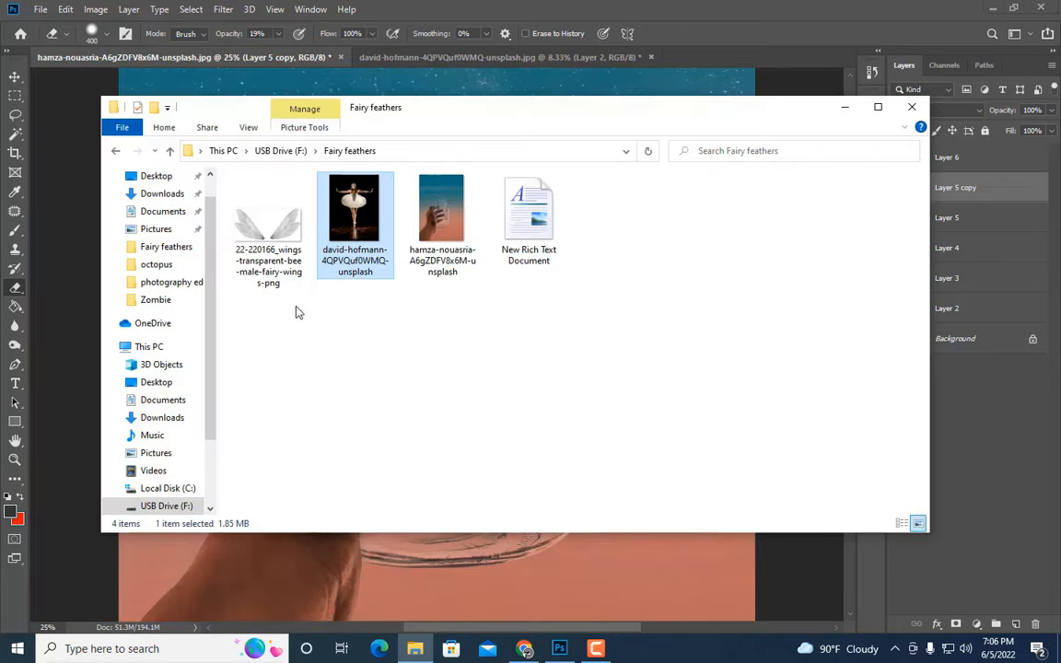
click(268, 226)
right_click(271, 230)
mouse_move(332, 423)
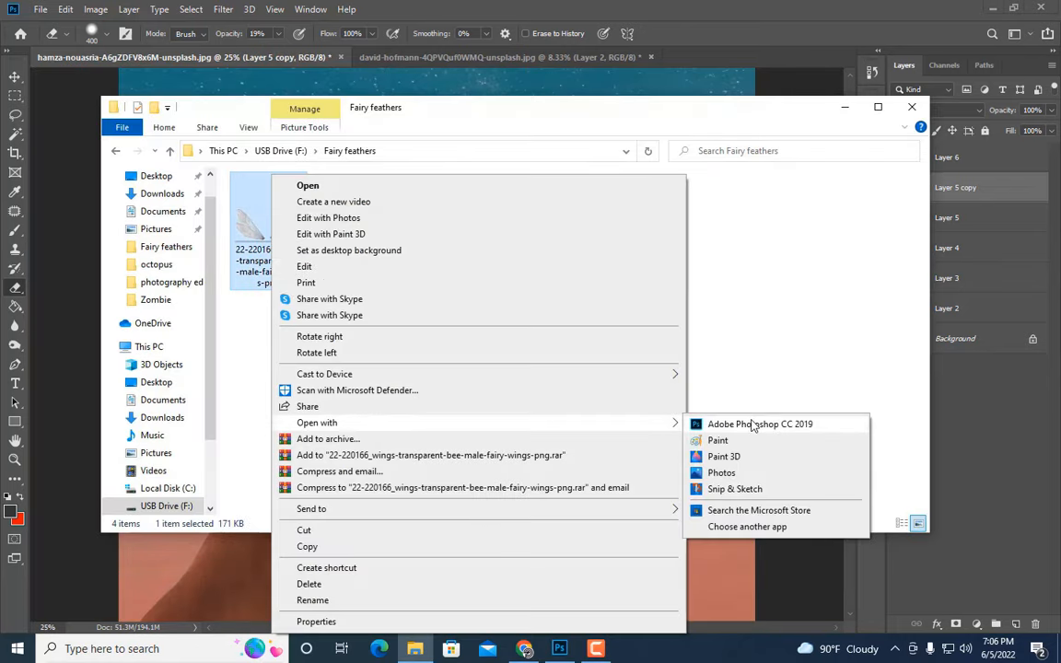
click(753, 424)
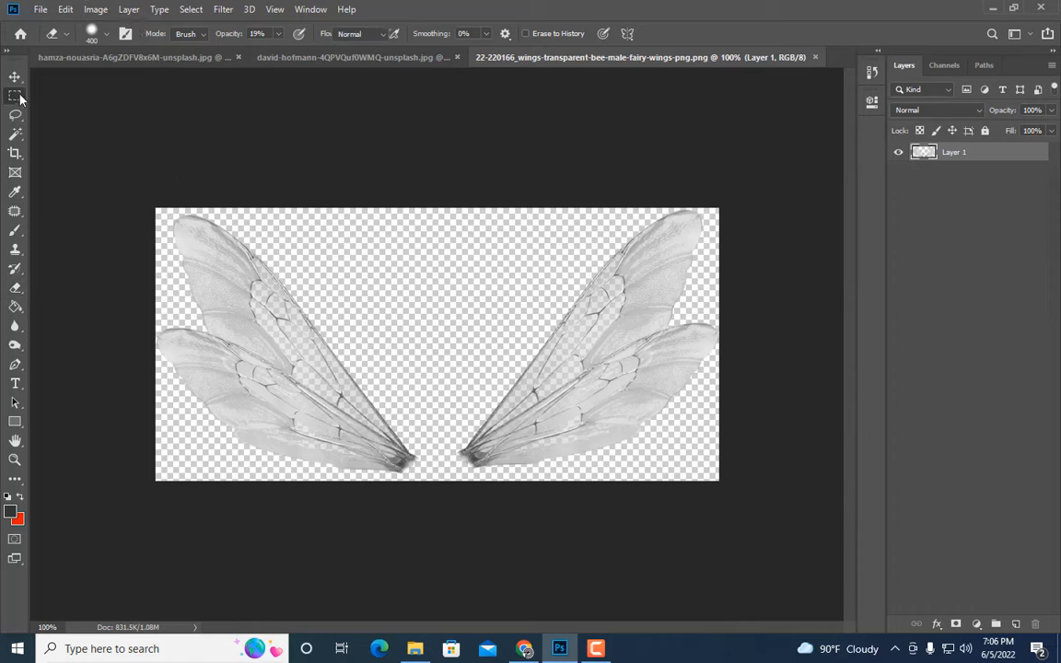
Copy the right-hand pair of wings to its own layer and paste it into the hand-and-jar document
click(15, 96)
drag(748, 530, 428, 194)
key(ctrl+j)
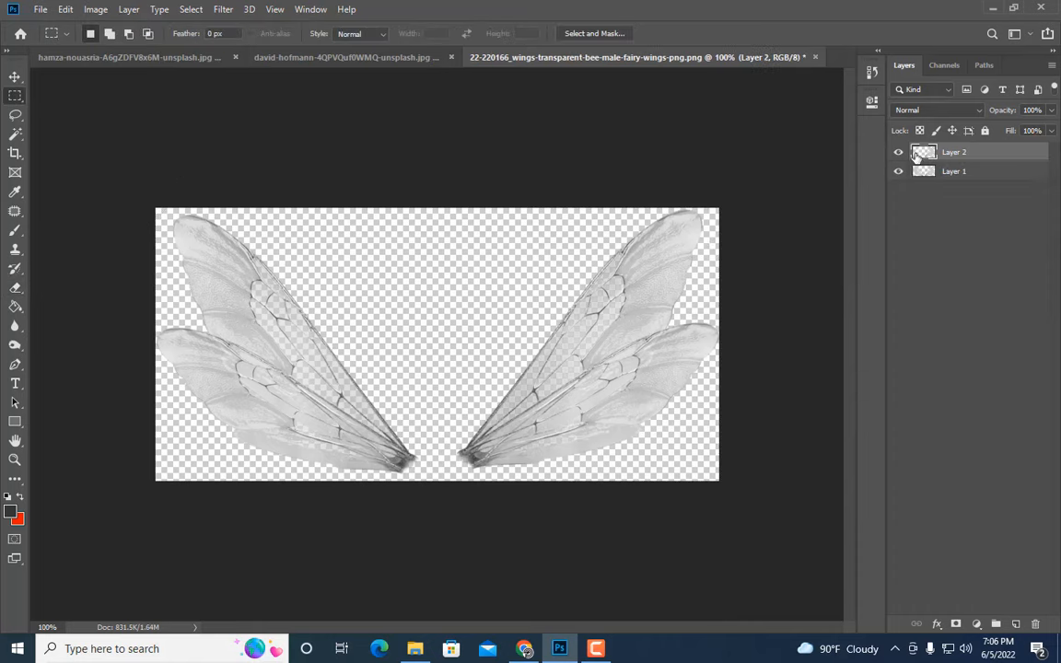
click(279, 53)
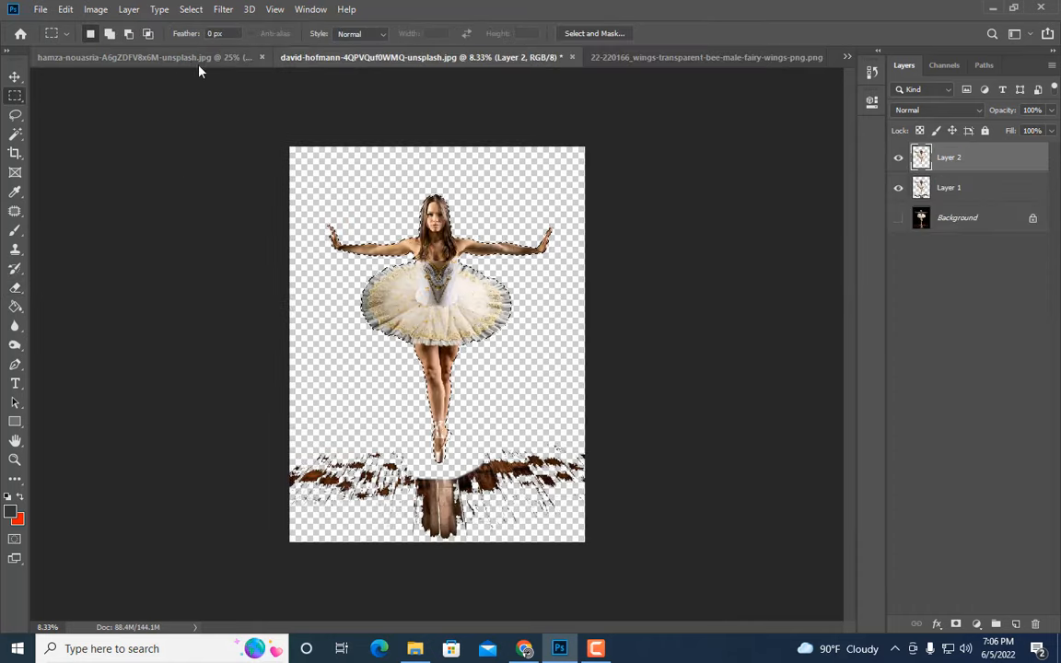
click(138, 57)
key(ctrl+v)
Convert the pasted wing to a smart object, place it beneath Layer 4, and position it behind the ballerina's shoulder
right_click(976, 189)
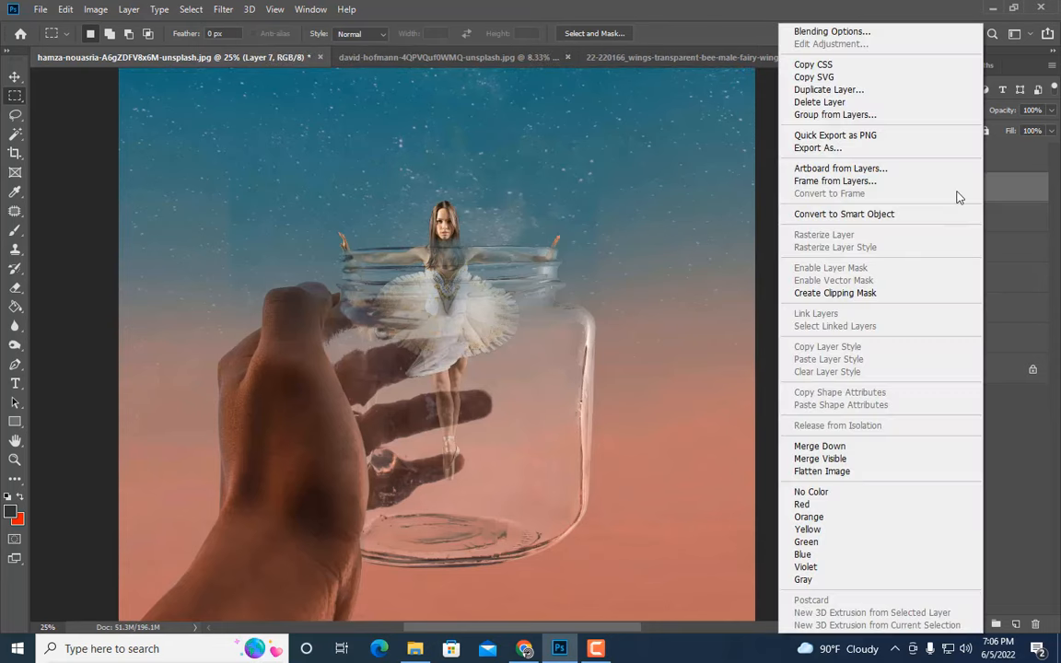
click(856, 213)
drag(972, 194, 966, 277)
key(ctrl+t)
drag(405, 333, 486, 240)
key(Return)
key(m)
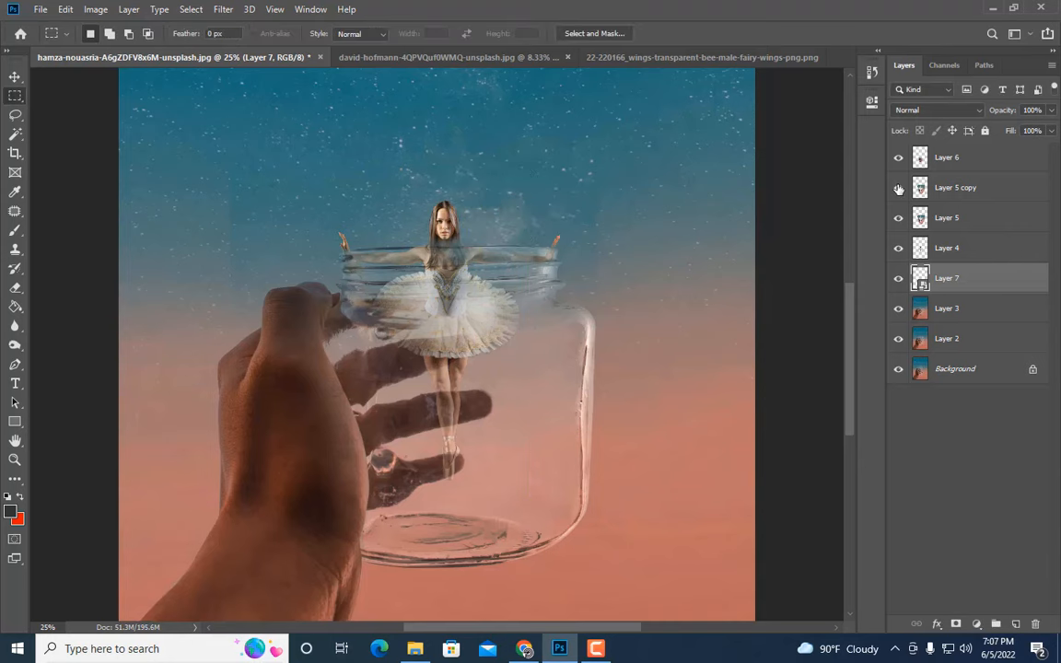
Move the wing layer above all others and compare the image with Layer 5 hidden and shown
key(ctrl+plus)
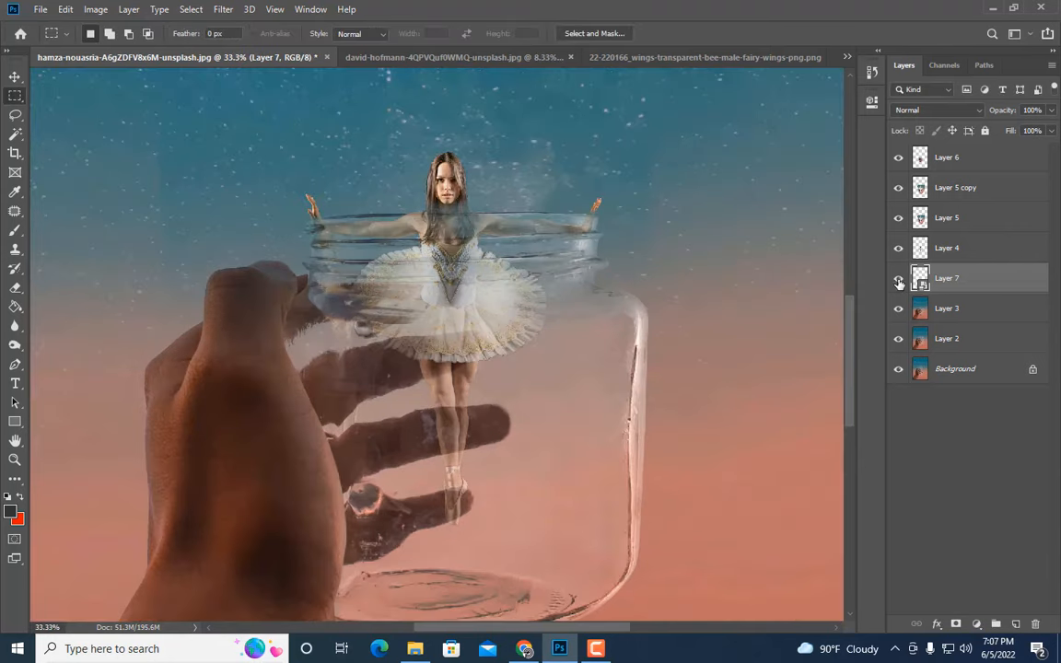
drag(948, 281, 939, 155)
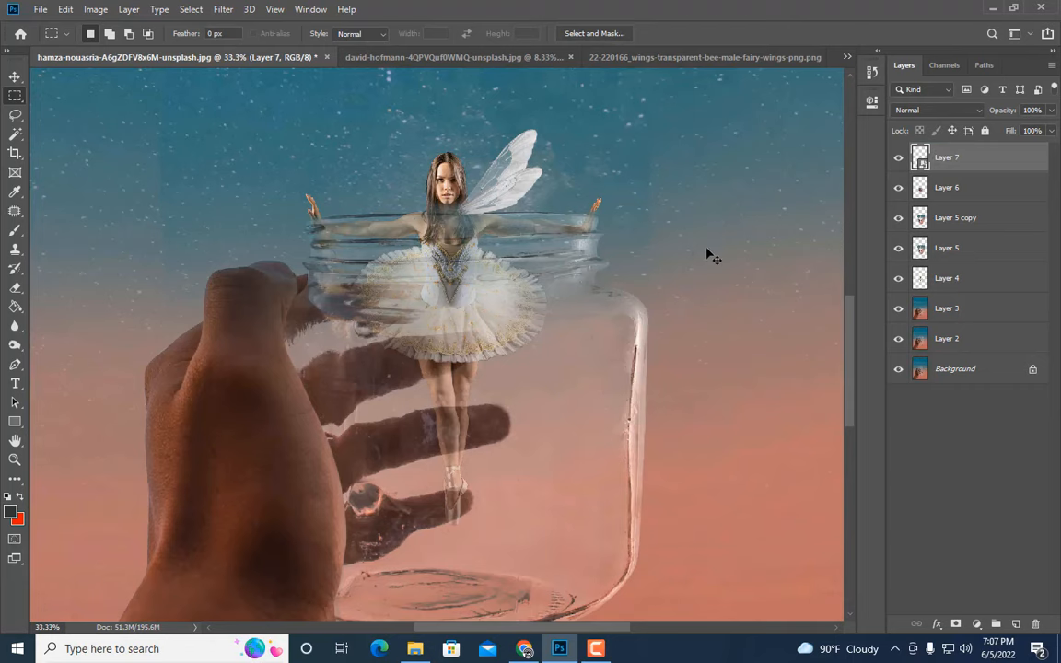
key(ctrl+plus)
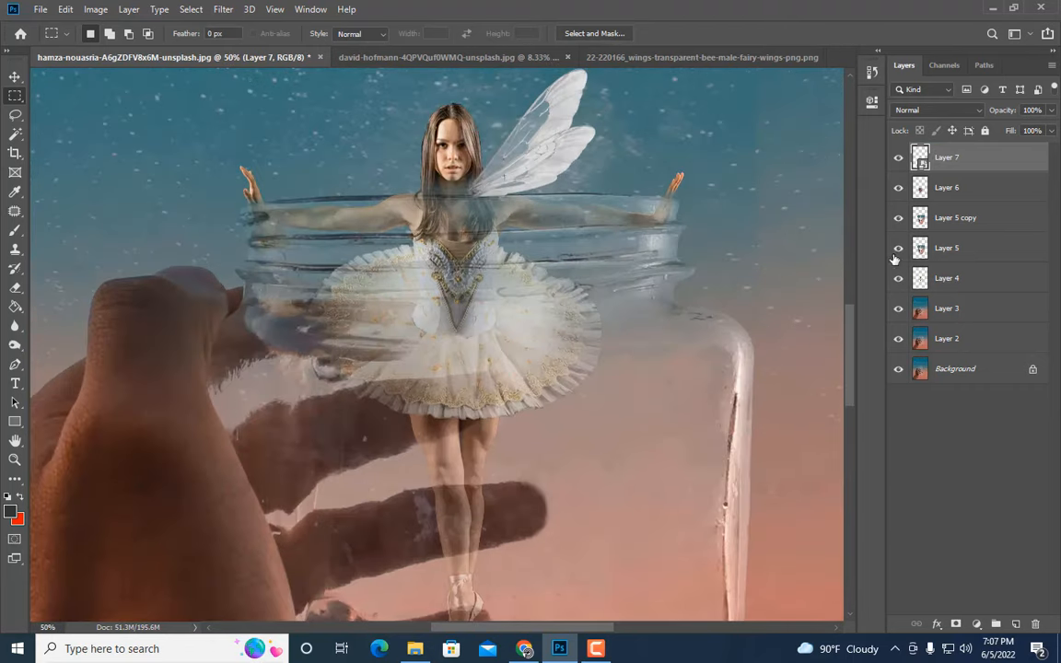
click(898, 249)
click(898, 248)
click(898, 249)
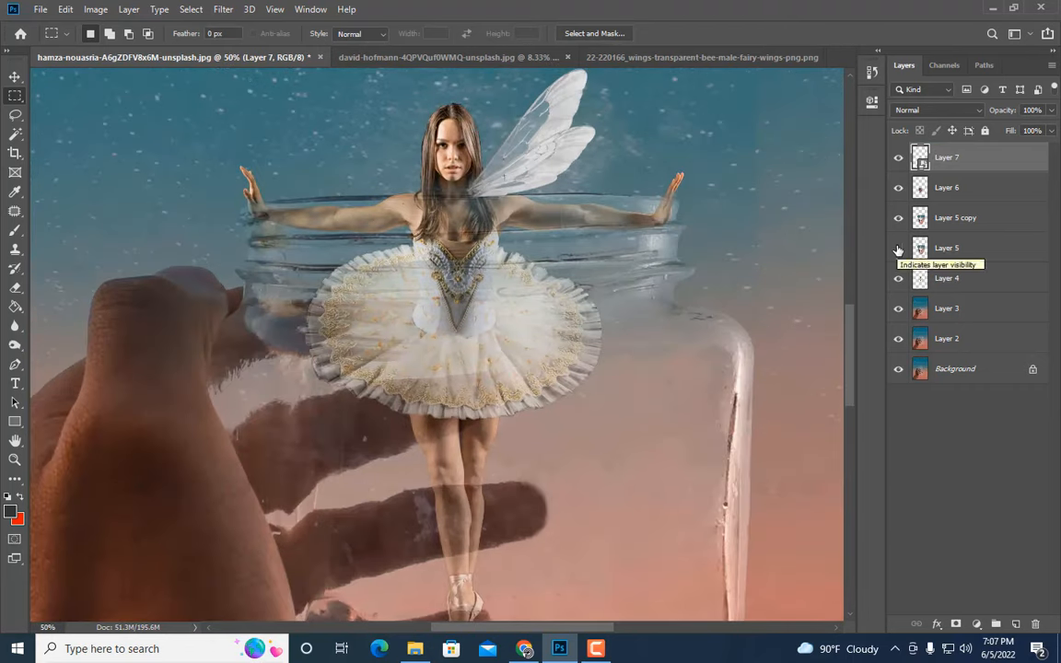
click(898, 249)
click(940, 249)
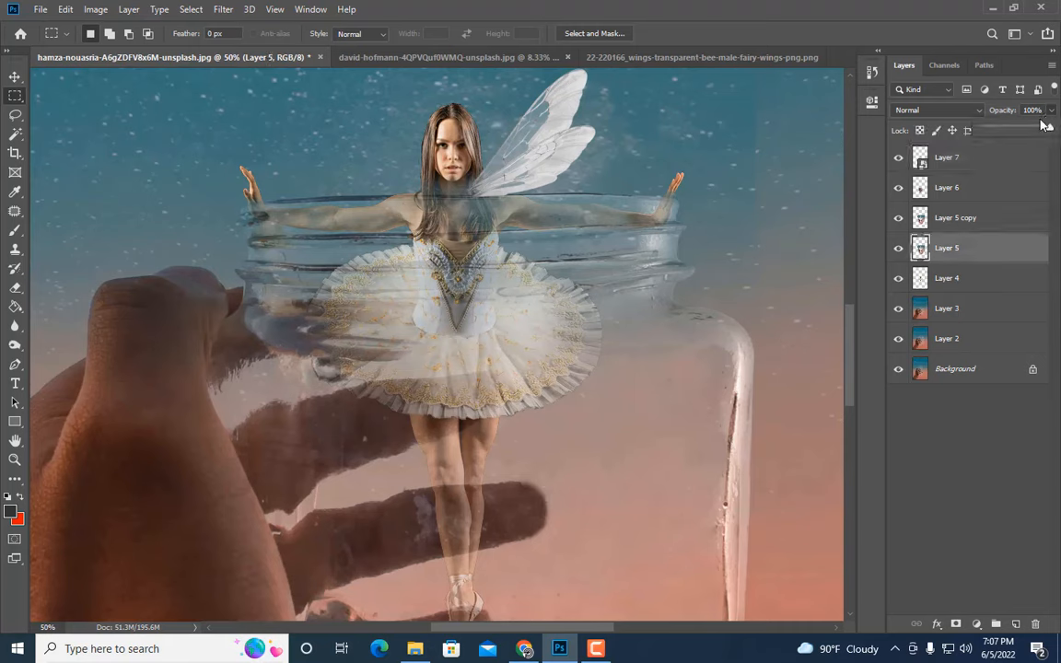
click(1033, 129)
Return the wing layer beneath Layer 4, check its outline with a loaded selection, and deselect
click(898, 159)
click(898, 159)
drag(967, 165, 957, 279)
ctrl+click(919, 279)
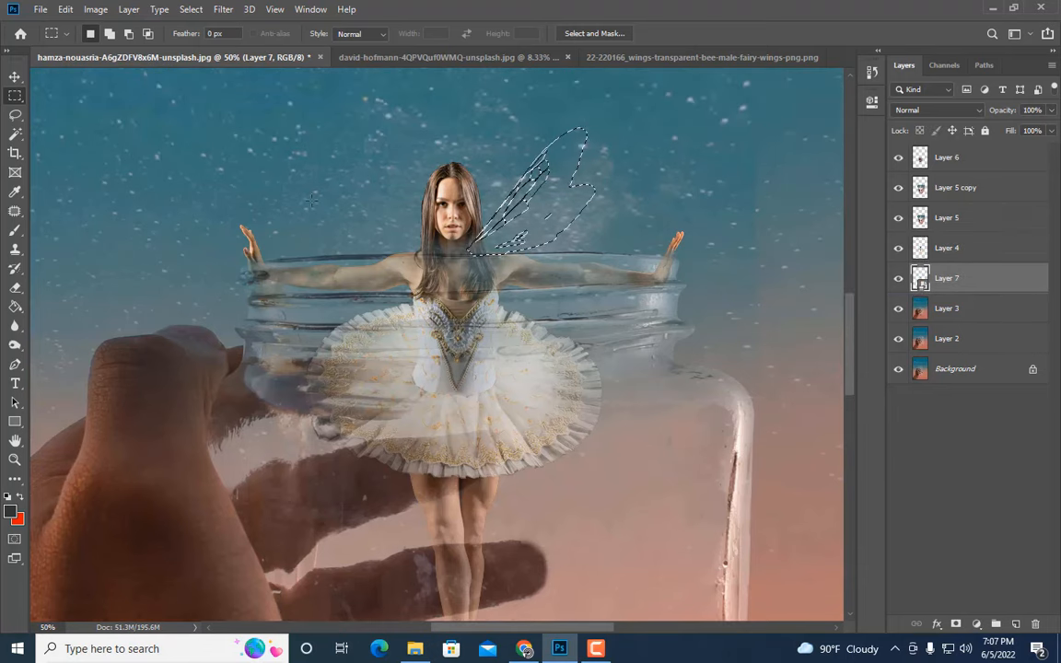
click(206, 145)
Merge Layer 6, Layer 5 copy and Layer 5 into one layer
click(949, 160)
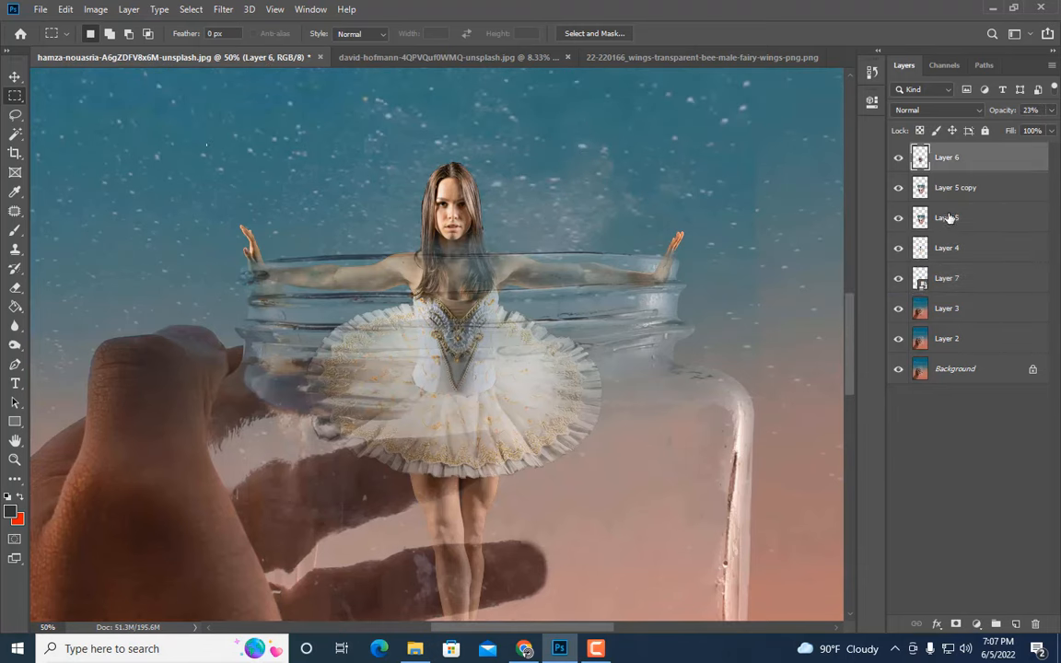
shift+click(948, 218)
right_click(944, 218)
click(789, 448)
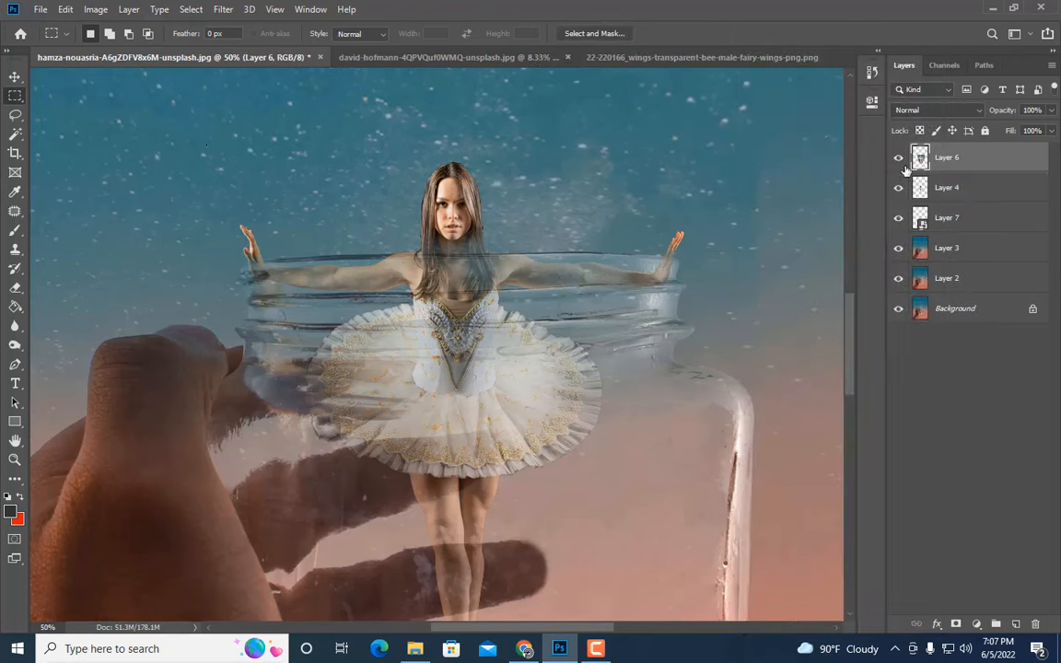
Reduce the Eraser brush to 175 px with the merged Layer 6 active
click(18, 285)
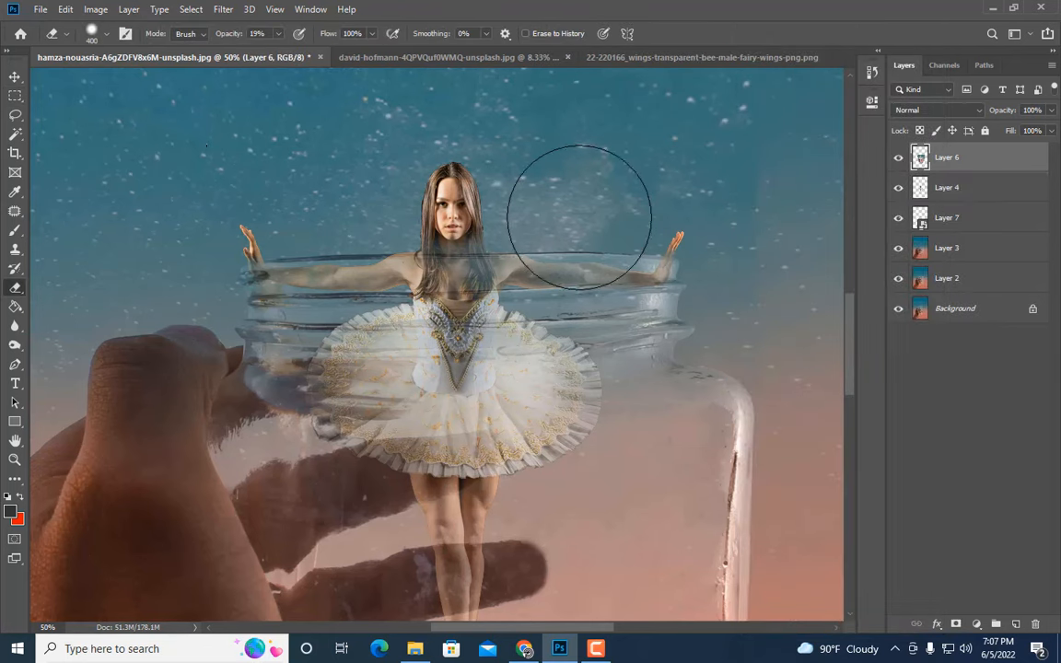
key(bracketleft)
key(bracketleft)
key(bracketleft)
key(bracketleft)
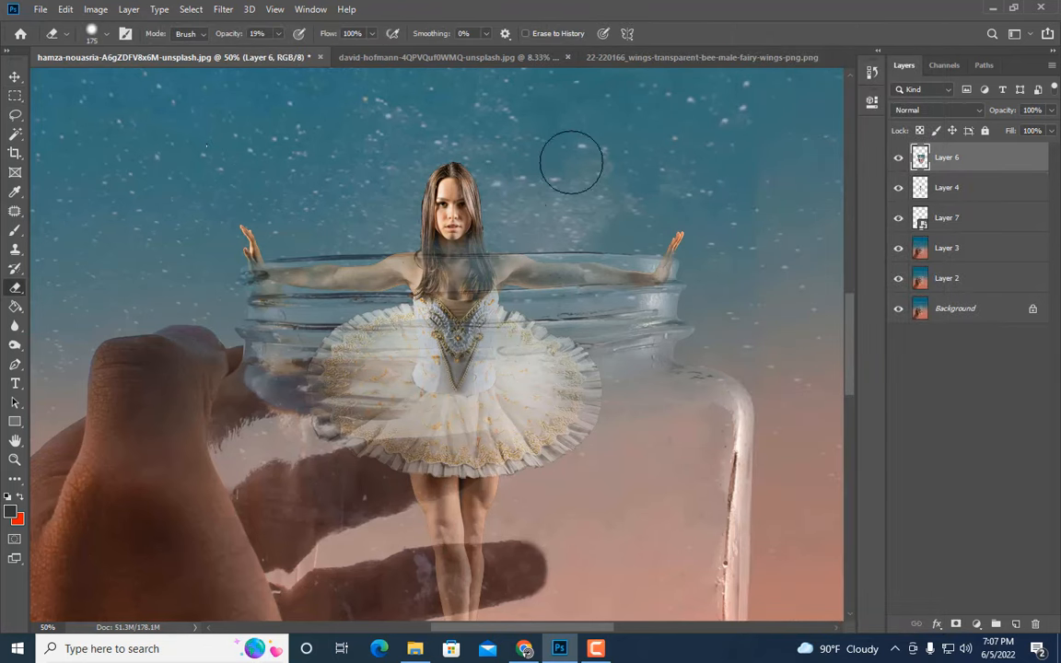
Move the wing on Layer 7 away from the ballerina into the open sky beyond her outstretched hand
click(949, 218)
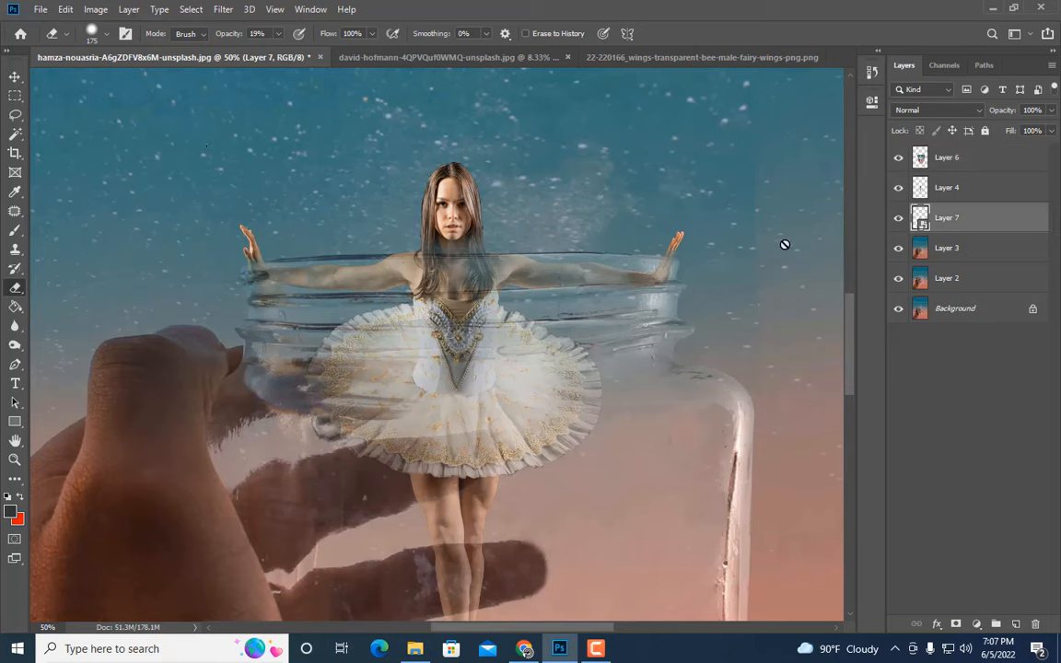
key(ctrl+minus)
key(ctrl+minus)
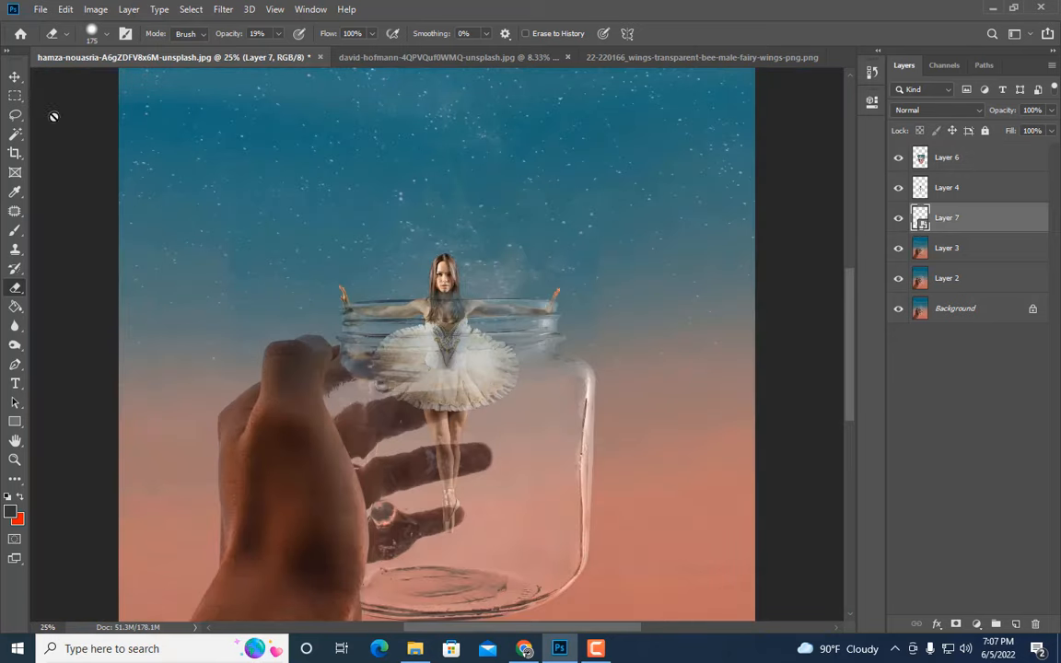
key(m)
key(ctrl+t)
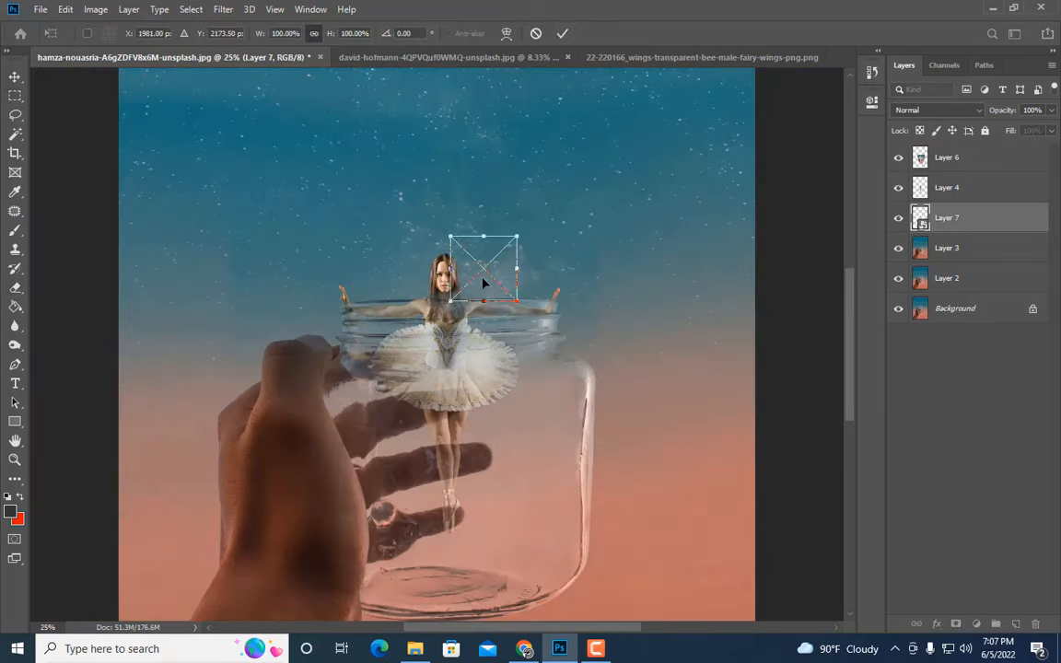
key(ctrl+plus)
drag(540, 189, 775, 156)
key(Return)
key(ctrl+minus)
Erase the leftover sky on Layer 6 that covers the wing, using the Eraser at 100% opacity and up to 300 px
click(949, 160)
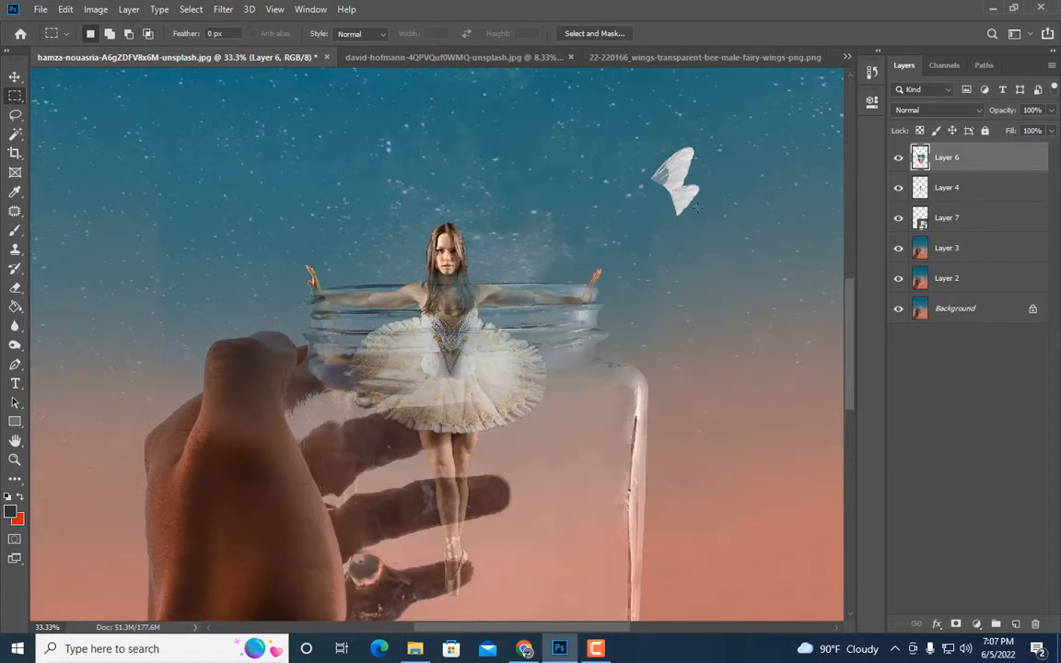
click(17, 288)
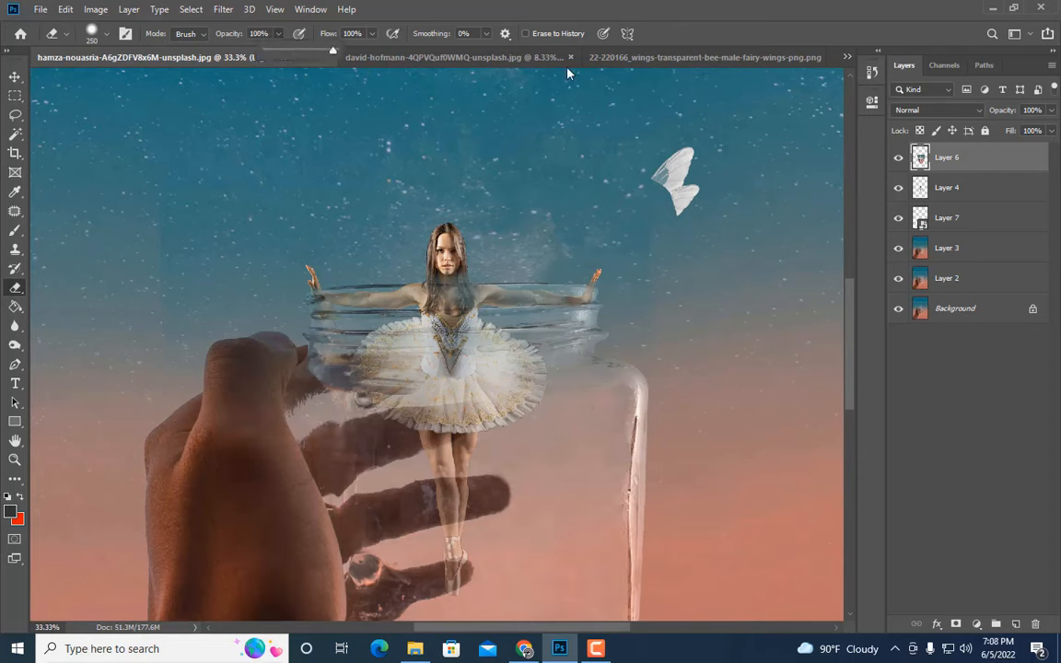
key(bracketright)
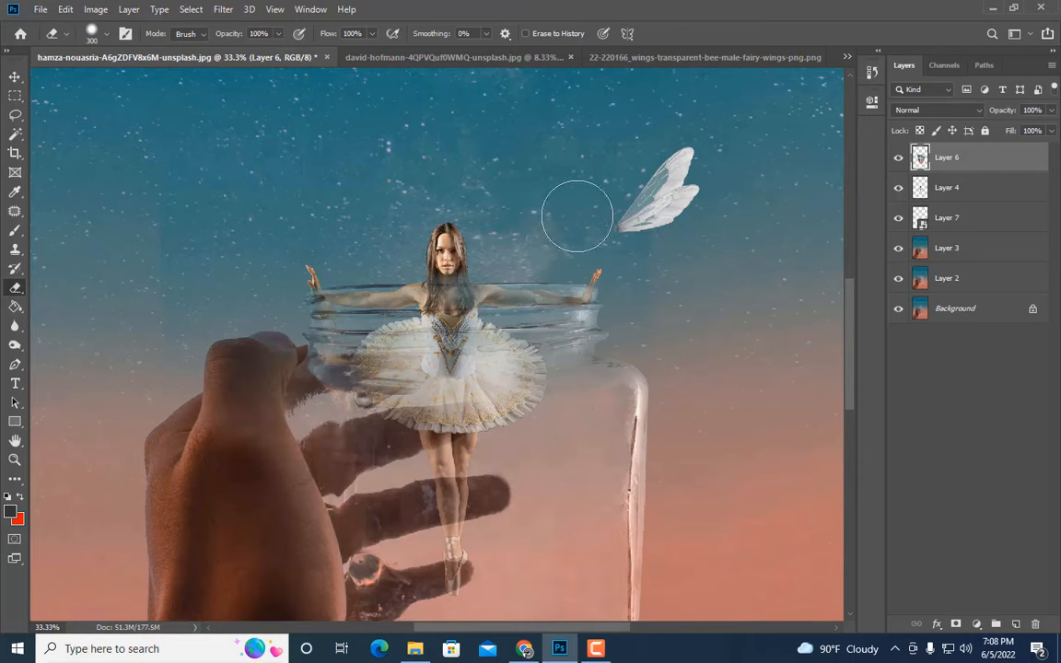
Move the wing back beside the ballerina's head, just above the jar rim and her outstretched arm
click(947, 218)
key(ctrl+t)
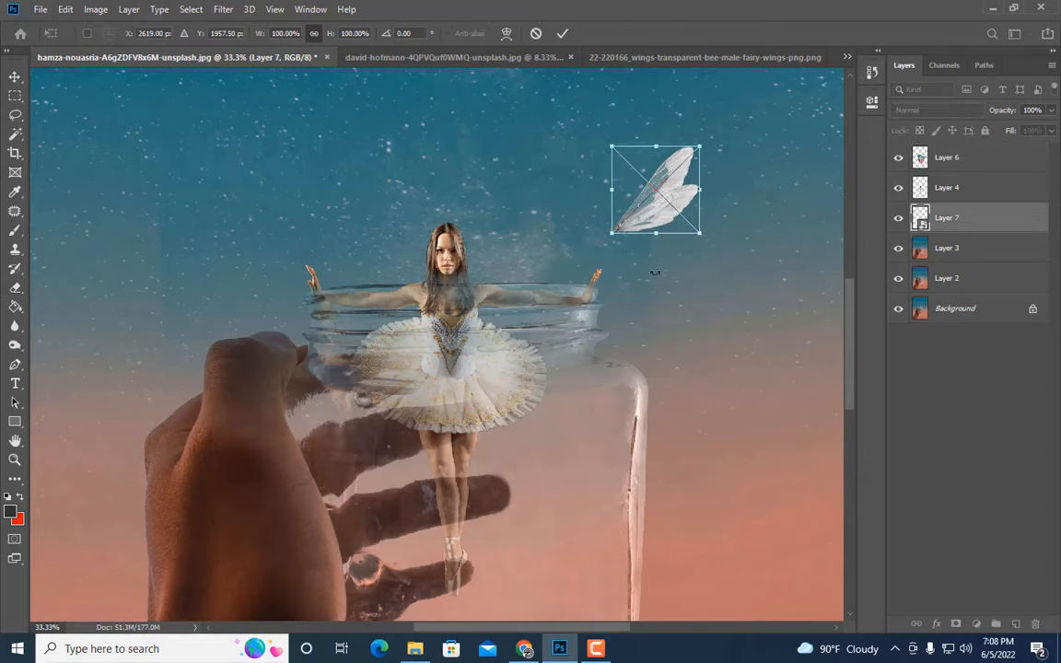
key(ctrl+plus)
drag(755, 173, 548, 227)
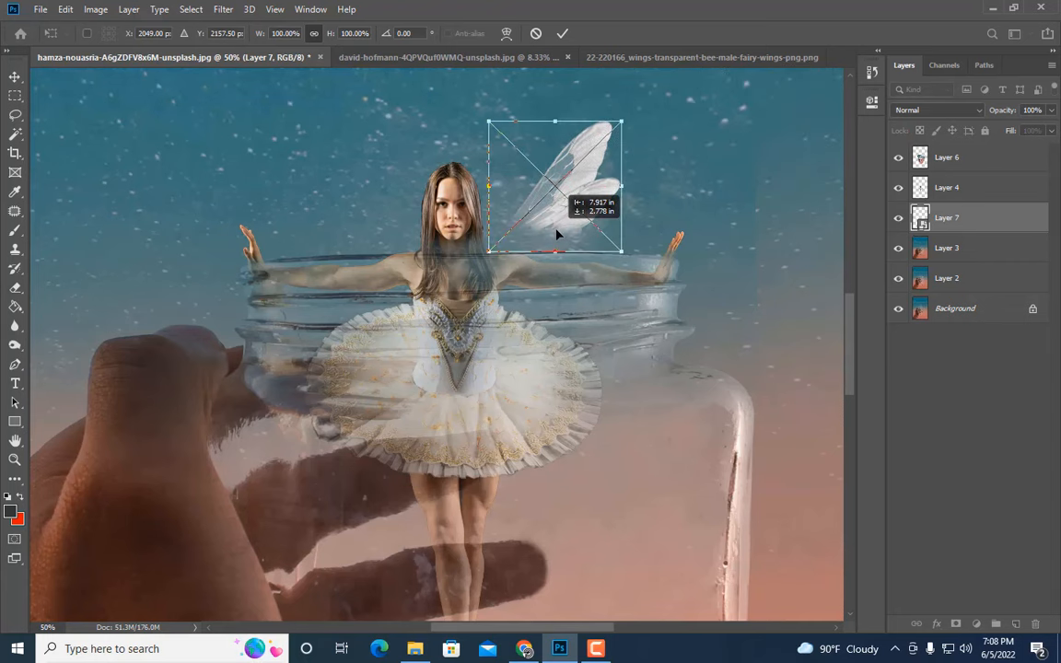
key(Return)
With Layer 6 active, load the ballerina's outline from Layer 4 as a selection, invert it, and return to the Eraser
click(959, 157)
key(ctrl+plus)
scroll(632, 218, up, 2)
ctrl+click(921, 189)
key(bracketleft)
key(m)
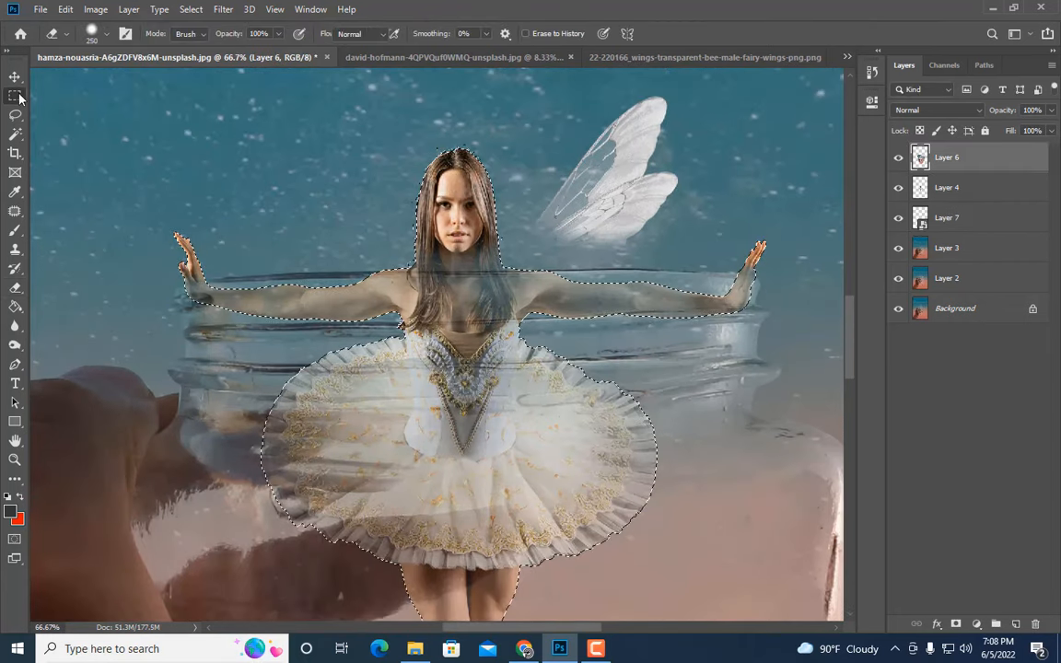
right_click(485, 130)
click(536, 151)
key(e)
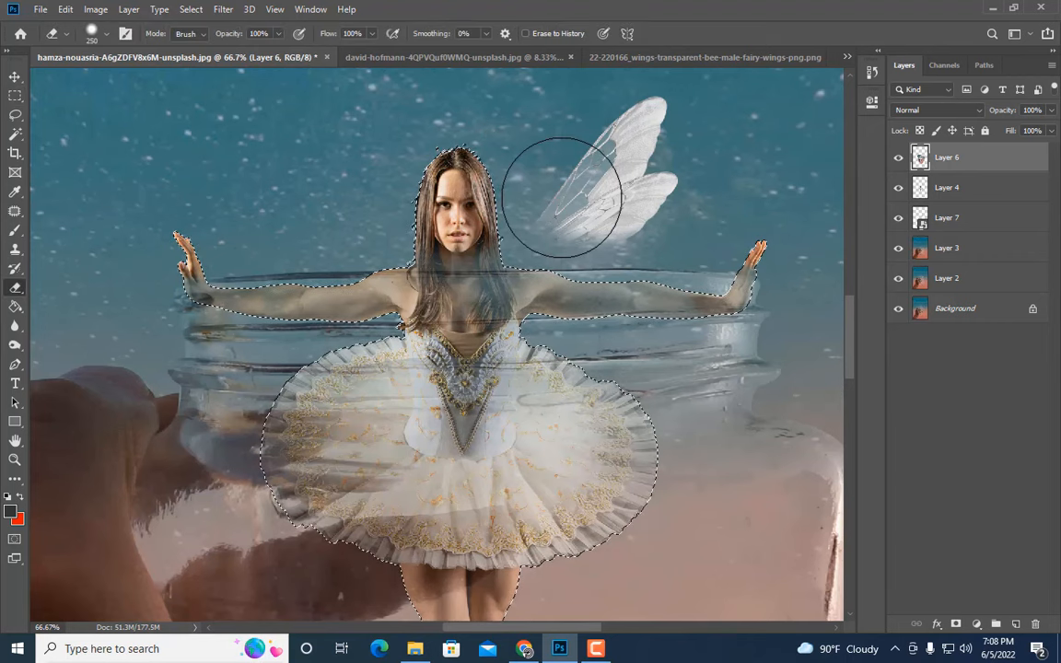
Erase the leftover sky on Layer 6 covering the wing's base beside the ballerina's hair, using a 100 px Eraser
key(bracketleft)
key(bracketleft)
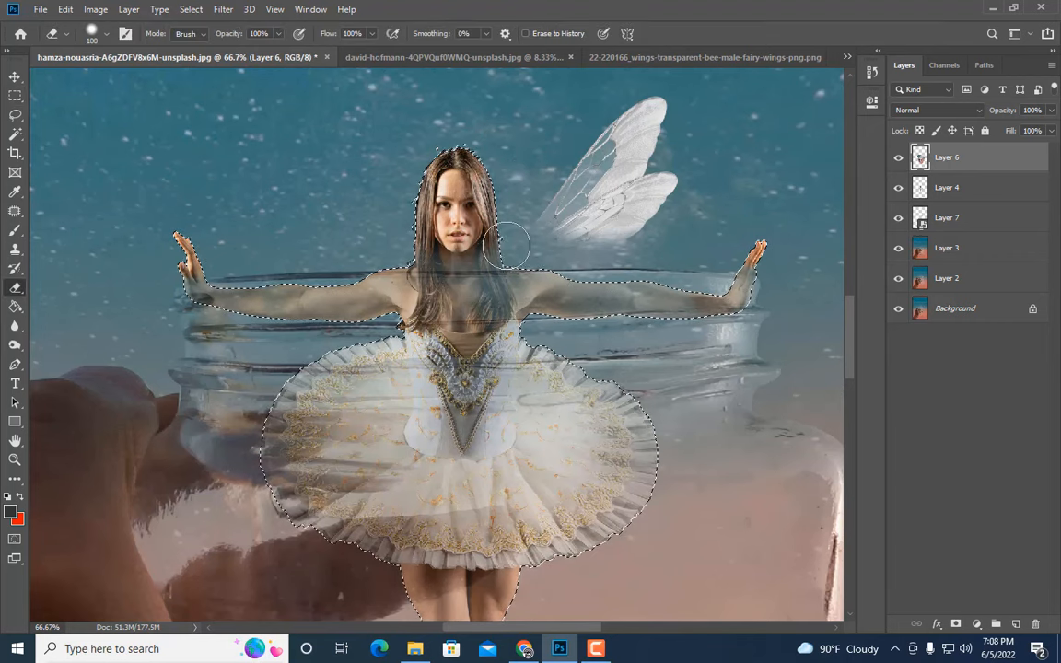
drag(522, 242, 594, 232)
key(bracketleft)
key(bracketleft)
key(bracketleft)
key(bracketleft)
key(bracketright)
key(bracketright)
key(bracketright)
key(bracketright)
key(bracketright)
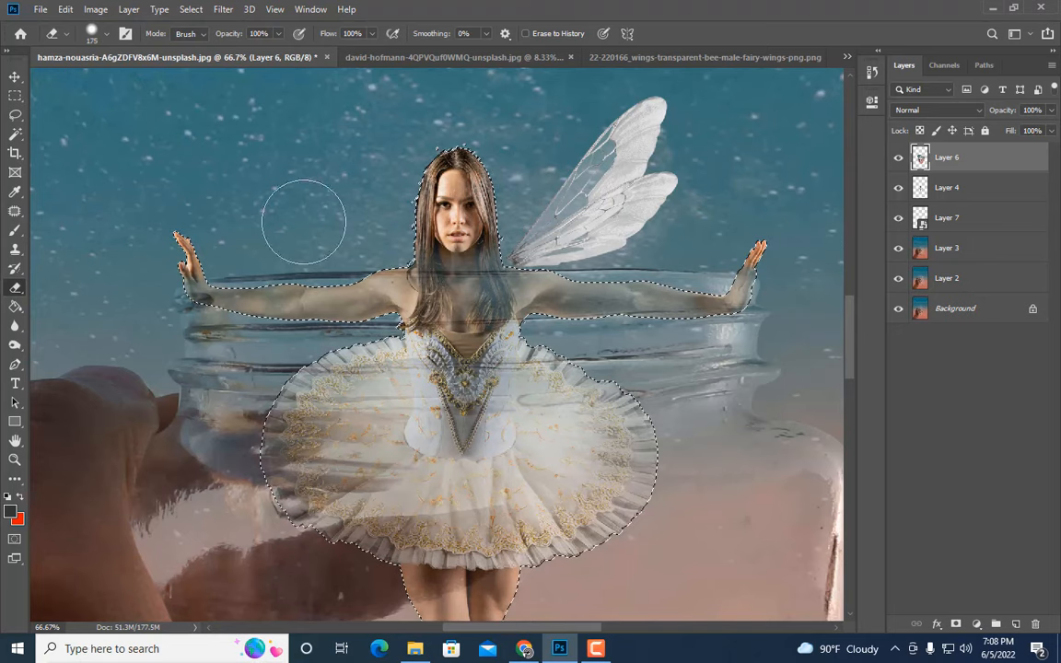
key(bracketright)
key(bracketright)
key(bracketright)
key(ctrl+minus)
Clear the selection, enlarge the wing on Layer 7 and position its base behind the ballerina's shoulder
click(949, 218)
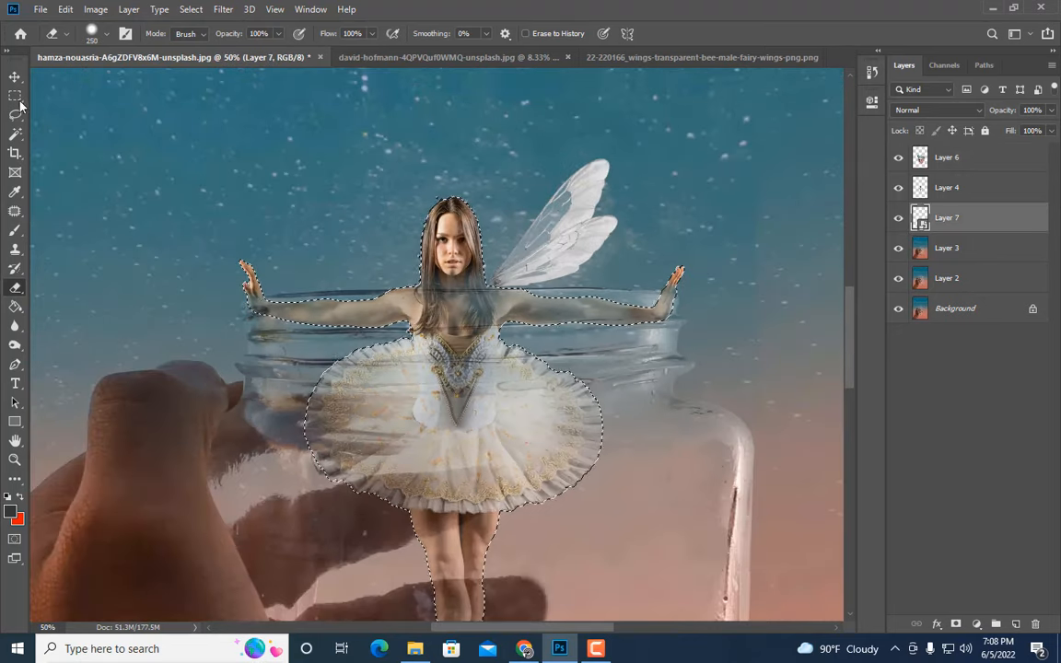
key(m)
key(ctrl+t)
drag(627, 158, 651, 134)
mouse_move(586, 274)
mouse_down()
mouse_move(608, 246)
mouse_move(595, 275)
mouse_up()
scroll(596, 244, up, 2)
drag(642, 184, 664, 156)
drag(568, 291, 564, 283)
key(Return)
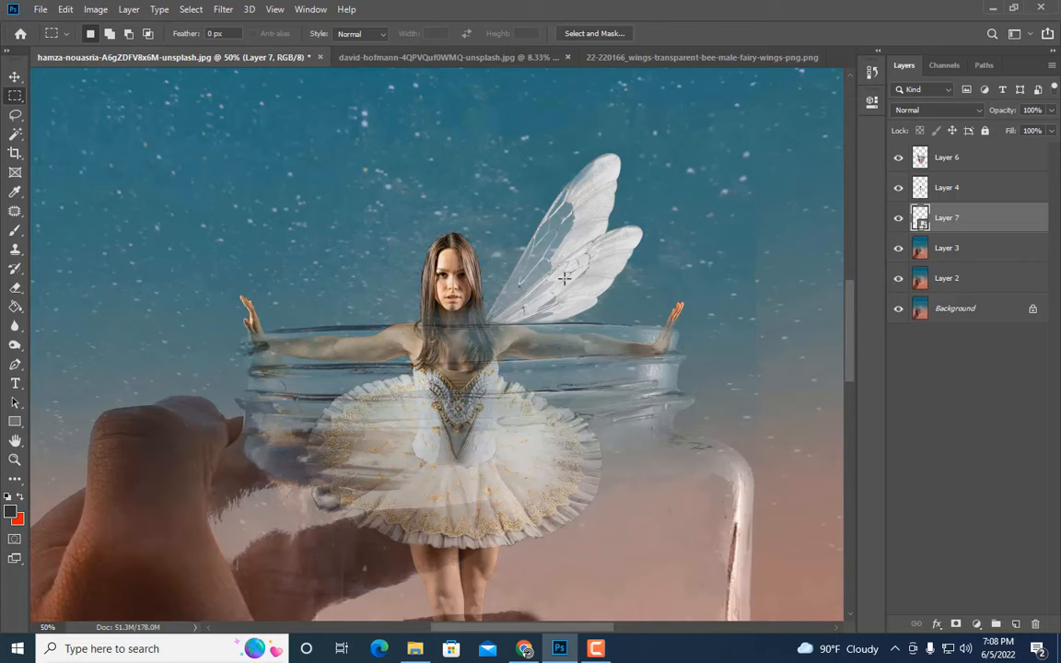
Warp the wing on Layer 7 by slightly bulging its inner upper edge outward
key(ctrl+t)
click(505, 34)
drag(524, 243, 516, 237)
key(Return)
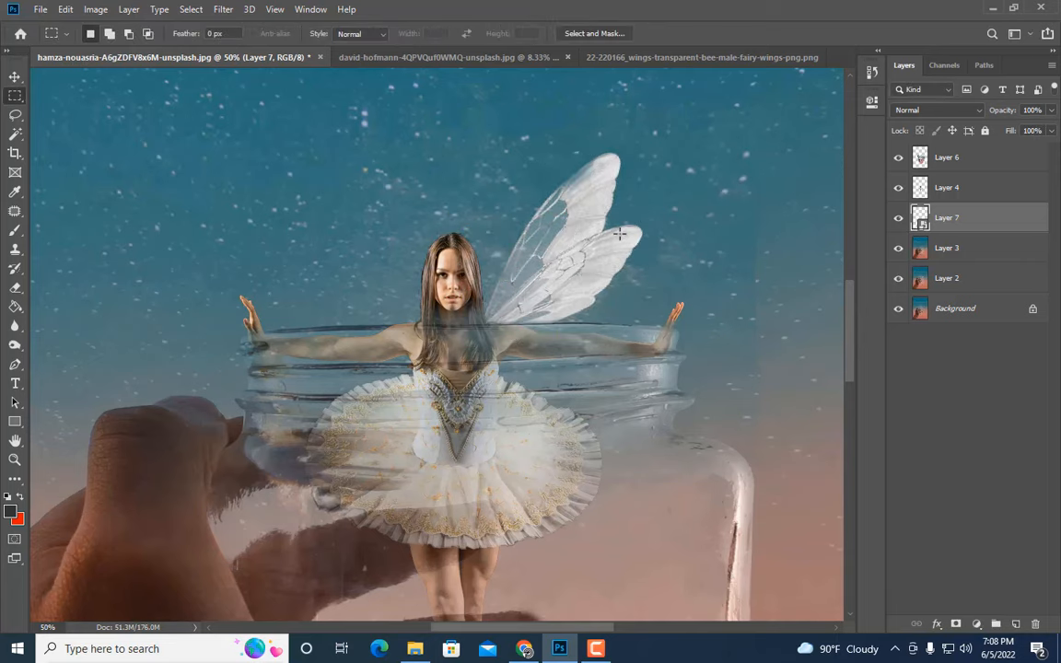
Rasterize the wing on Layer 7 and set its opacity to 100%
key(ctrl+minus)
key(ctrl+plus)
right_click(938, 221)
click(833, 270)
click(1051, 109)
mouse_move(1049, 129)
mouse_down()
mouse_move(1033, 130)
mouse_move(1057, 130)
mouse_up()
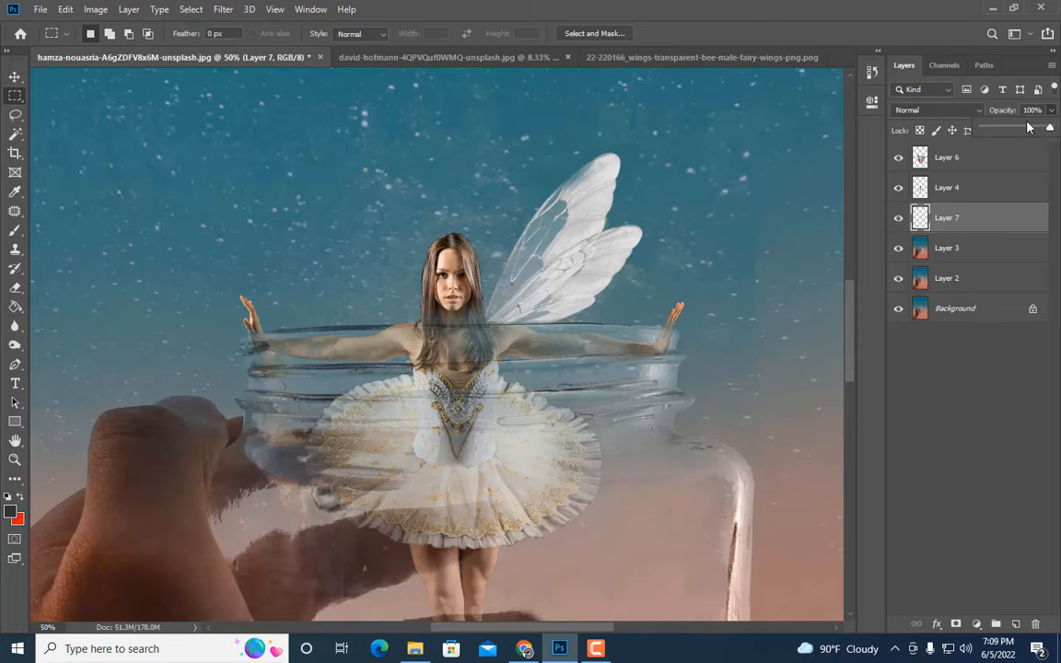
In the fairy wings file, marquee-select the left wing and copy it from Layer 1 onto its own layer
click(663, 58)
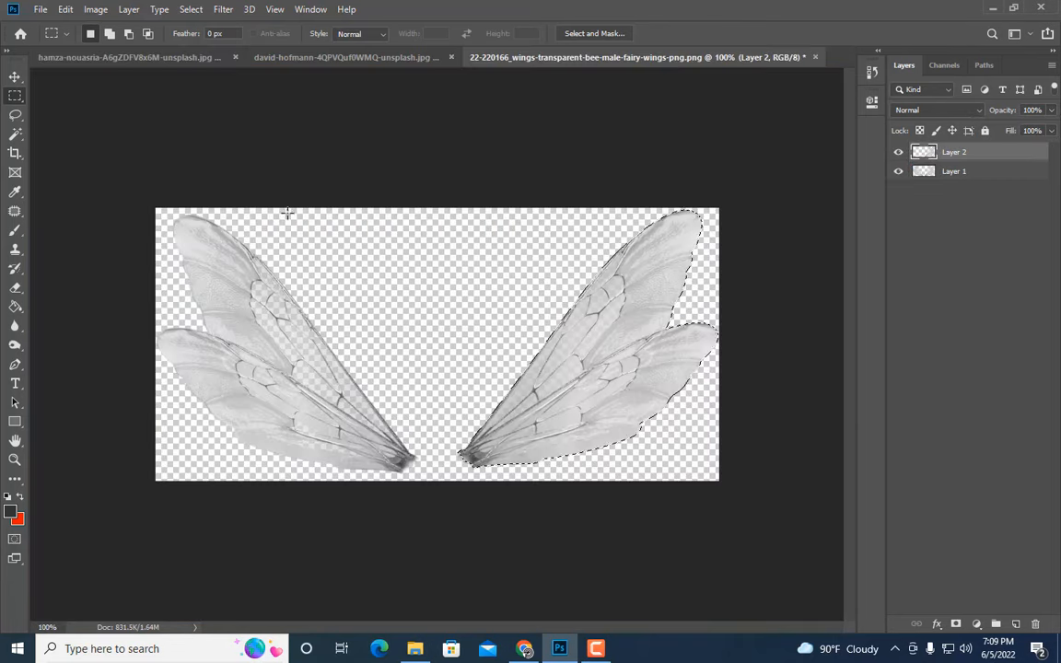
drag(104, 158, 430, 534)
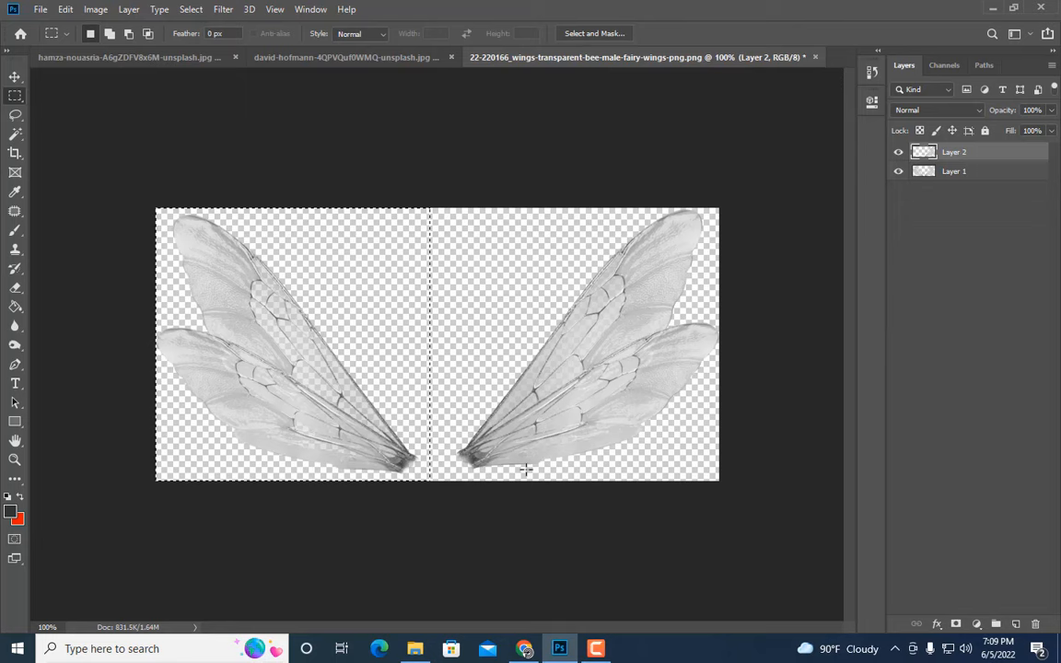
key(ctrl+j)
key(Return)
click(960, 172)
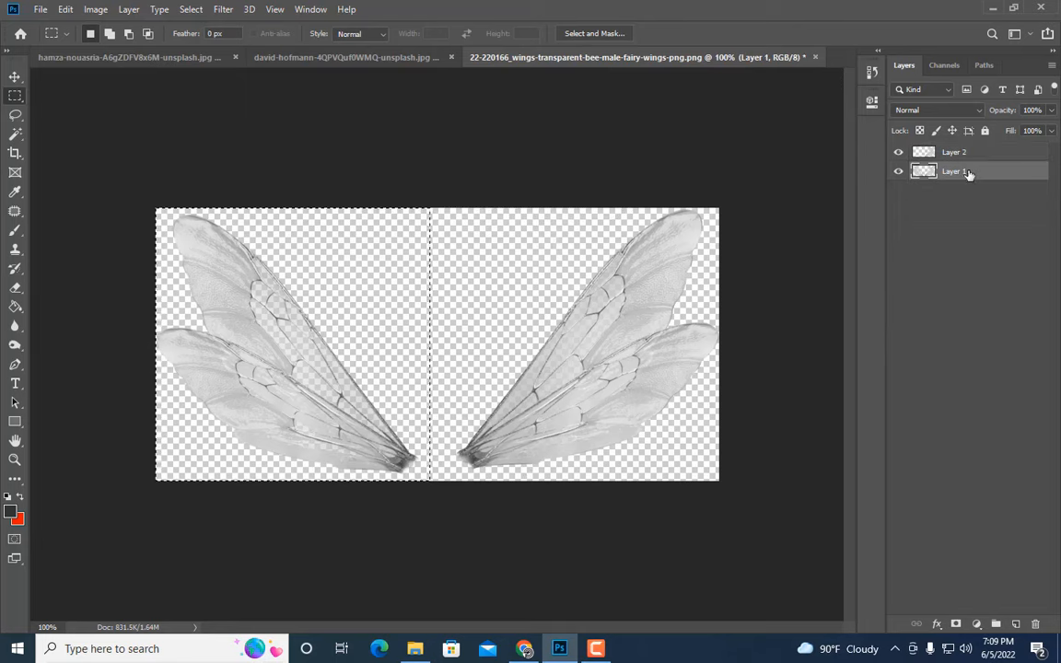
key(ctrl+j)
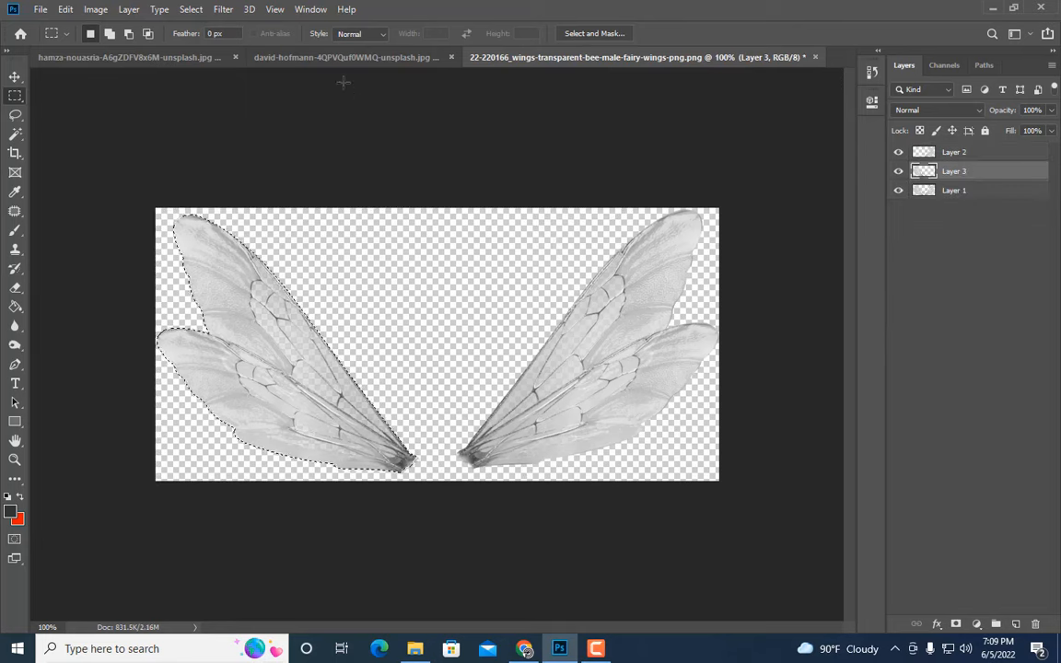
Paste the left wing into the jar composite above Layer 7 and convert it to a Smart Object
click(339, 57)
click(176, 60)
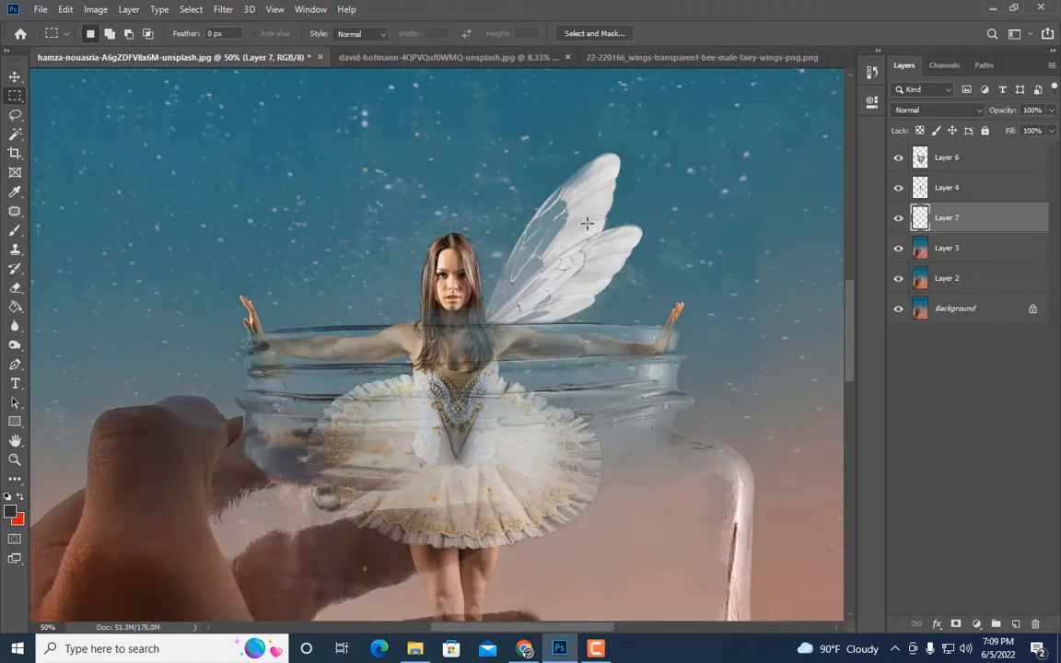
key(ctrl+v)
right_click(949, 217)
click(811, 209)
Enlarge, rotate and place the pasted left wing behind the ballerina's other shoulder, opposite the first wing
key(ctrl+t)
drag(477, 349, 424, 284)
drag(434, 330, 420, 303)
drag(485, 350, 477, 360)
key(Return)
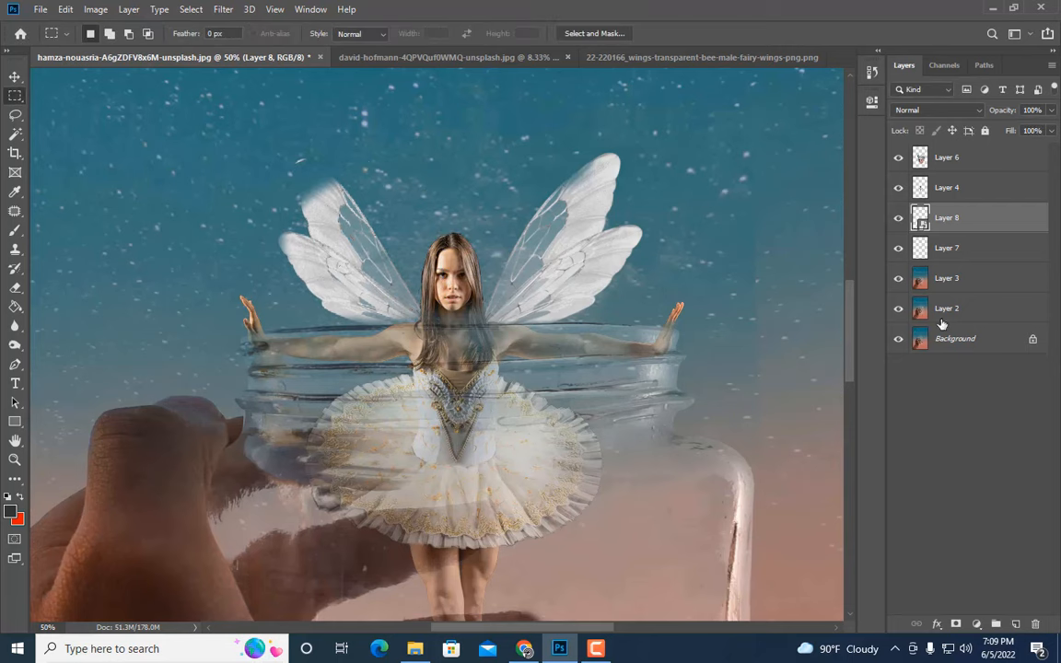
Load the ballerina's outline as a selection and erase on Layer 6 around the left wing's base with a 30 px Eraser
click(947, 158)
ctrl+click(921, 158)
key(ctrl+plus)
key(ctrl+plus)
key(ctrl+plus)
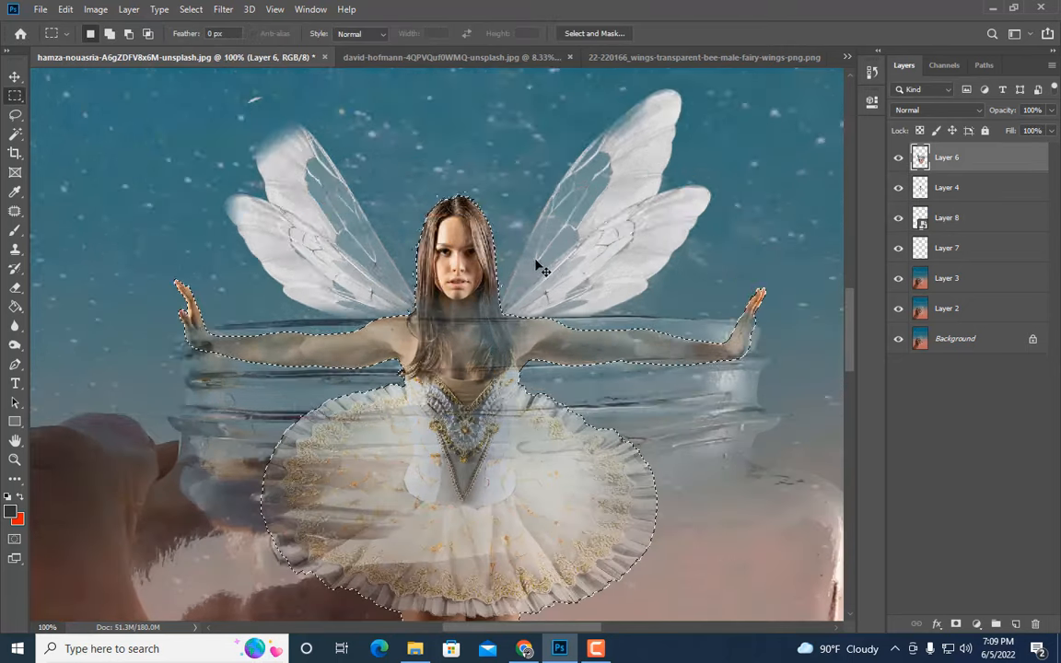
scroll(535, 267, up, 2)
key(e)
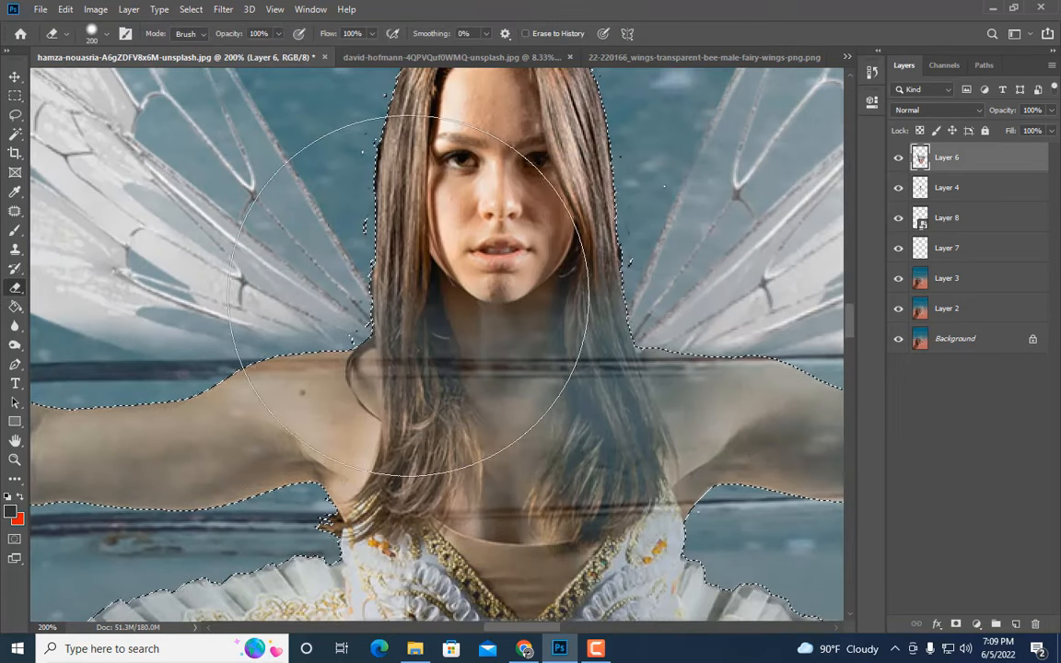
key(bracketleft)
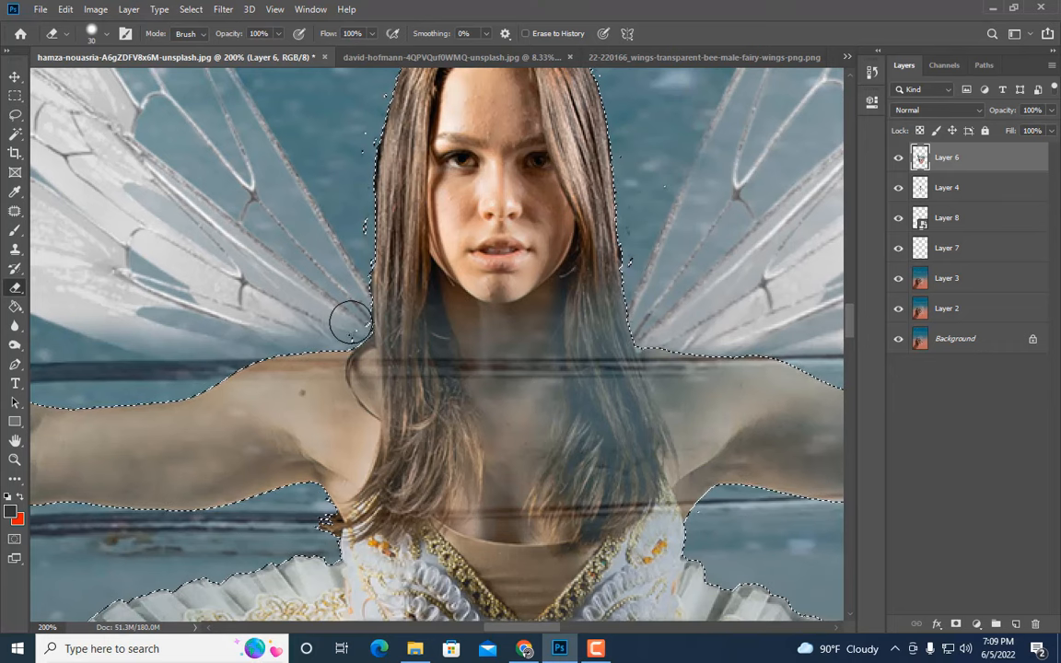
drag(318, 325, 273, 328)
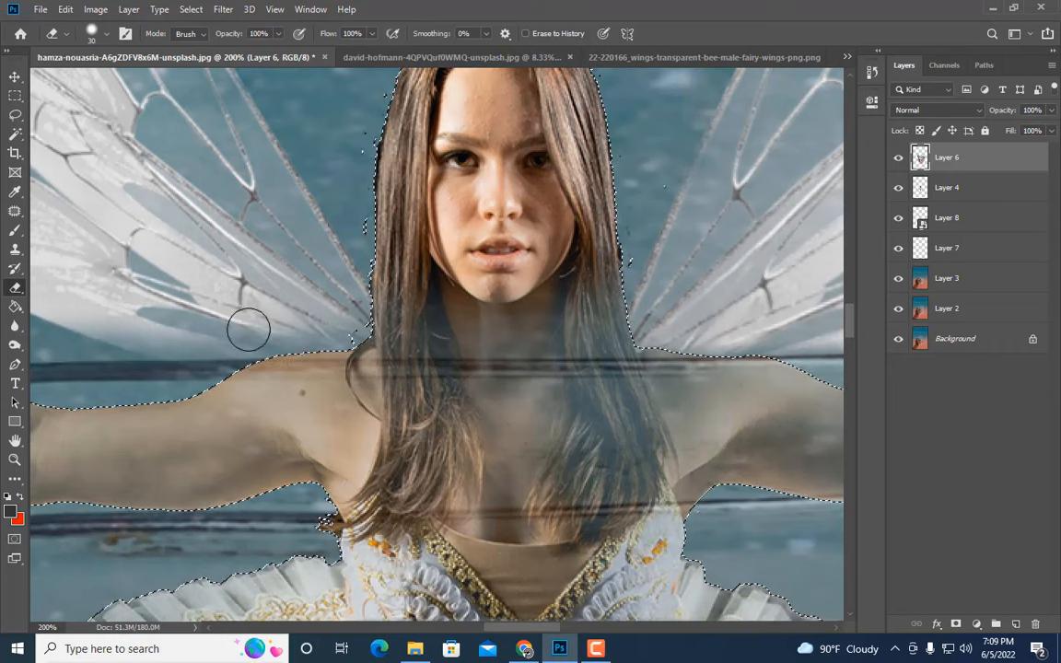
Hide and reshow the ballerina on Layer 4 to inspect the wing bases, and clear the selection
click(898, 187)
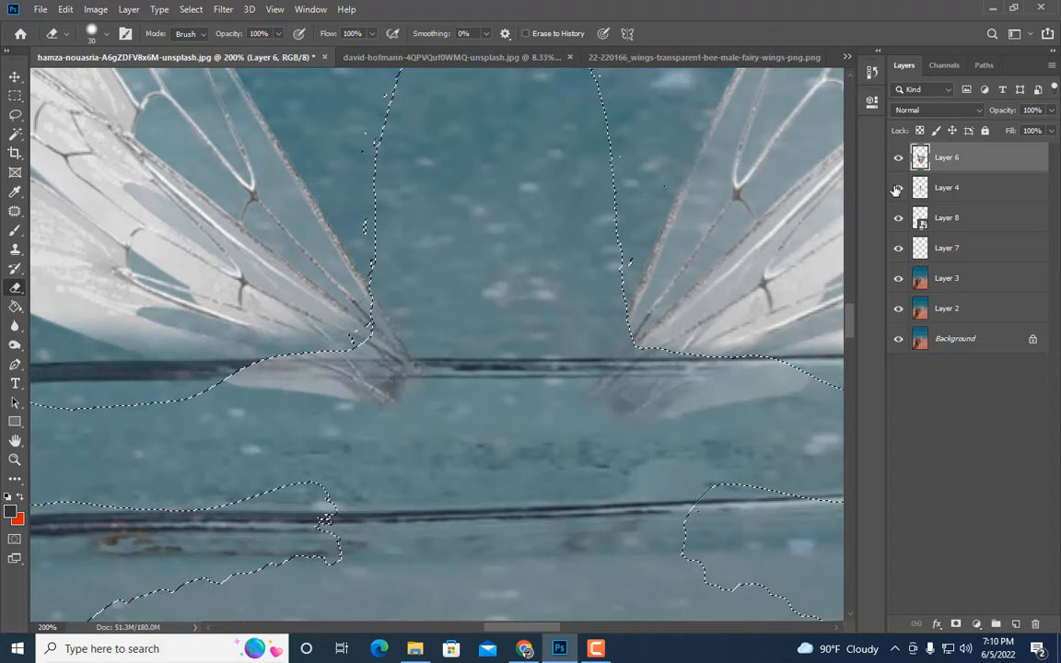
click(898, 187)
key(m)
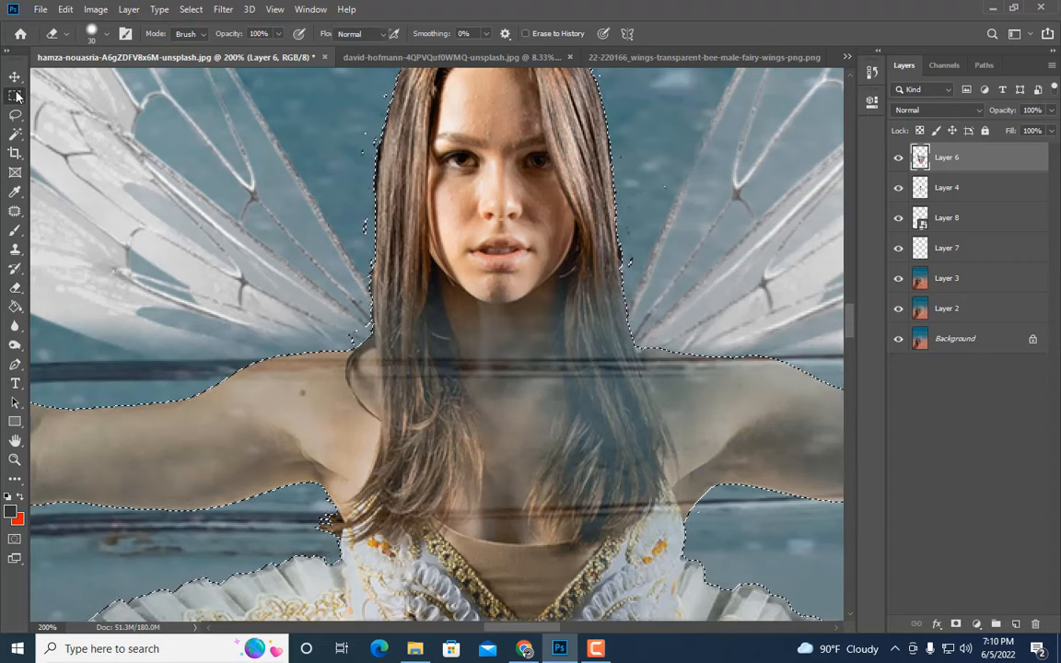
key(ctrl+d)
Erase the stray specks around the ballerina's hair on Layer 4 with an 8 to 10 px Eraser
click(951, 188)
click(15, 288)
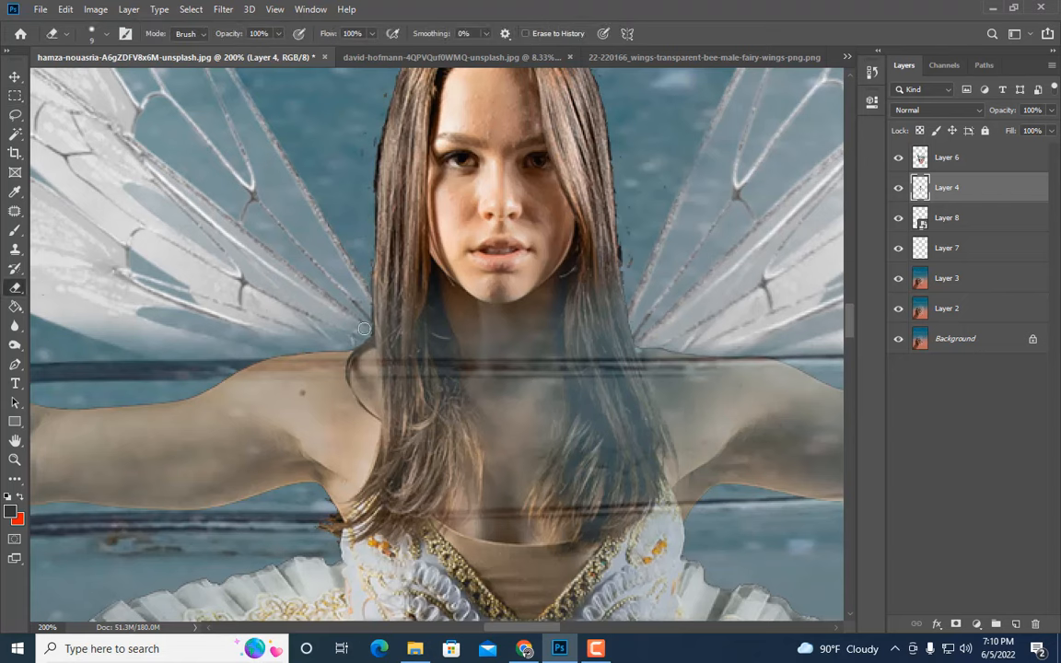
scroll(359, 195, up, 2)
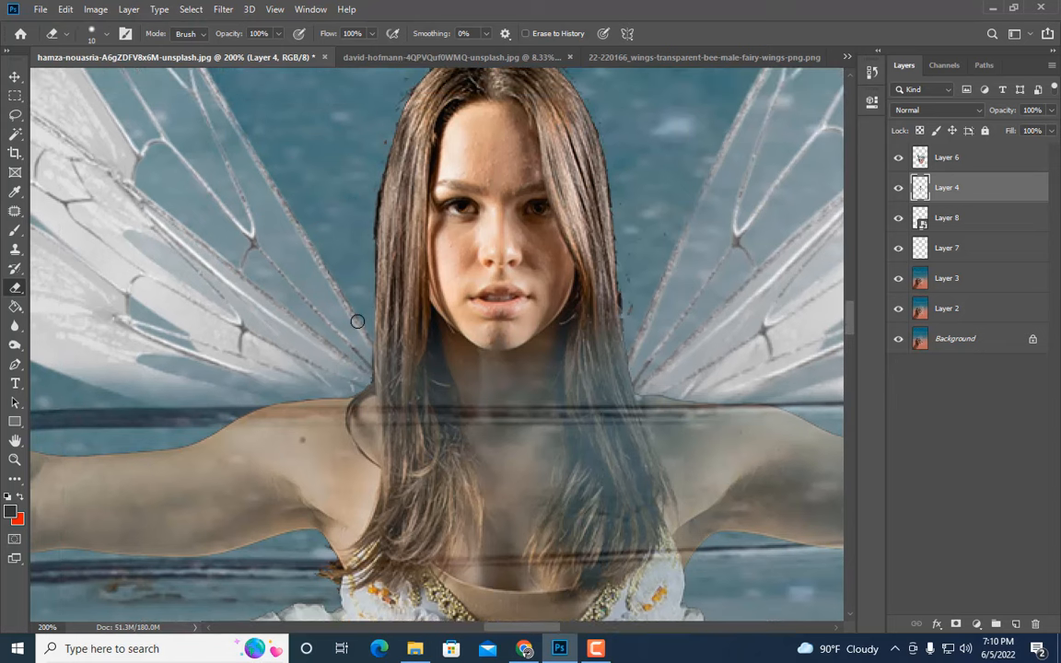
scroll(373, 189, up, 4)
key(bracketright)
key(bracketright)
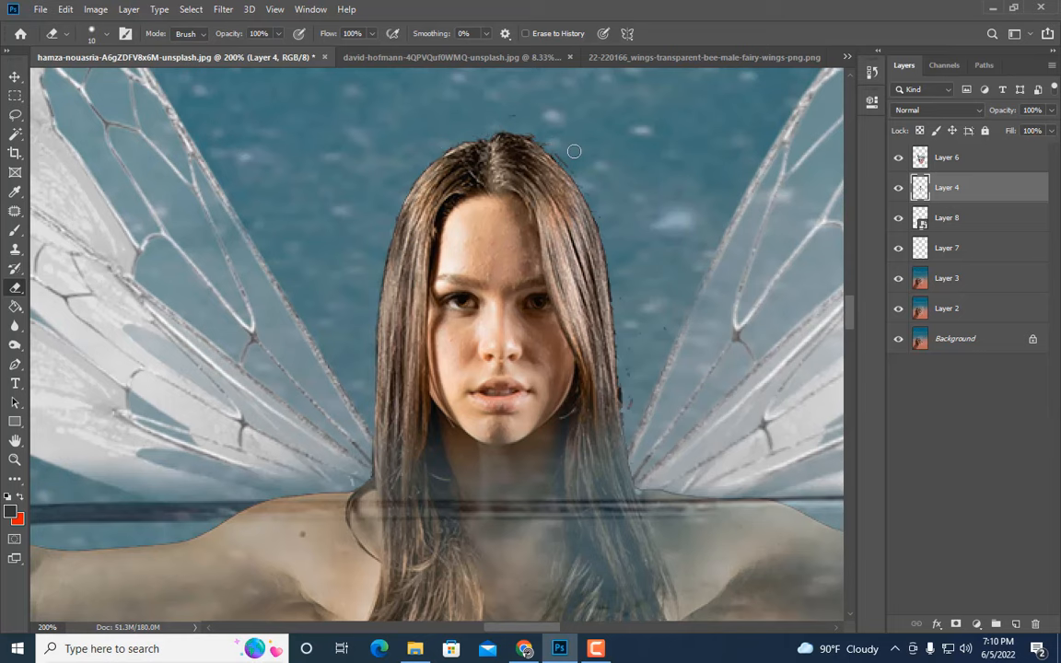
scroll(617, 293, down, 3)
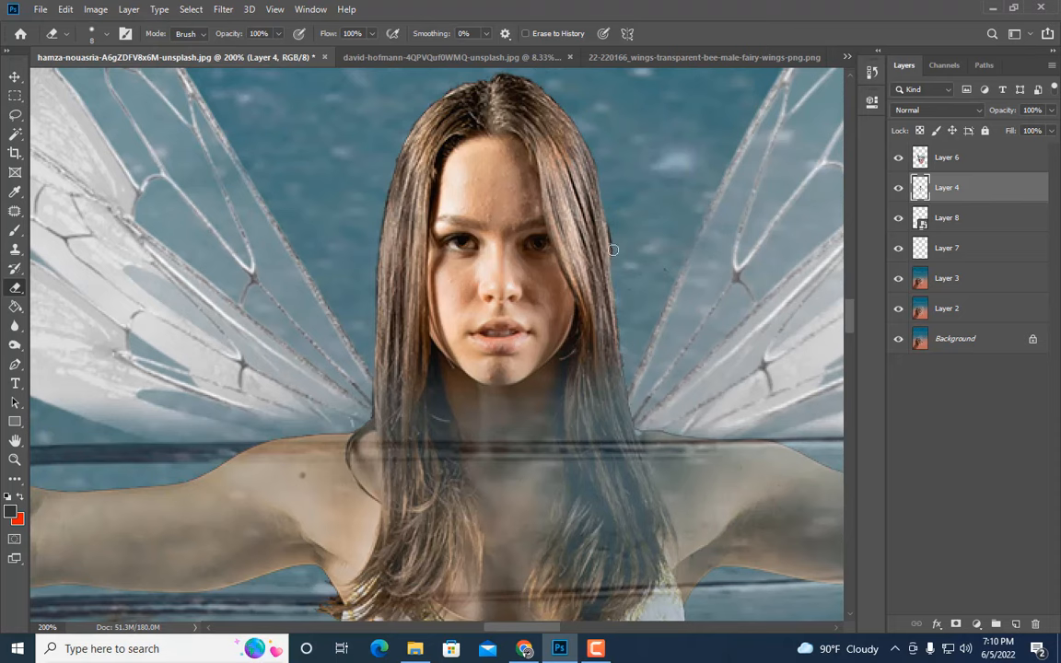
scroll(612, 249, down, 4)
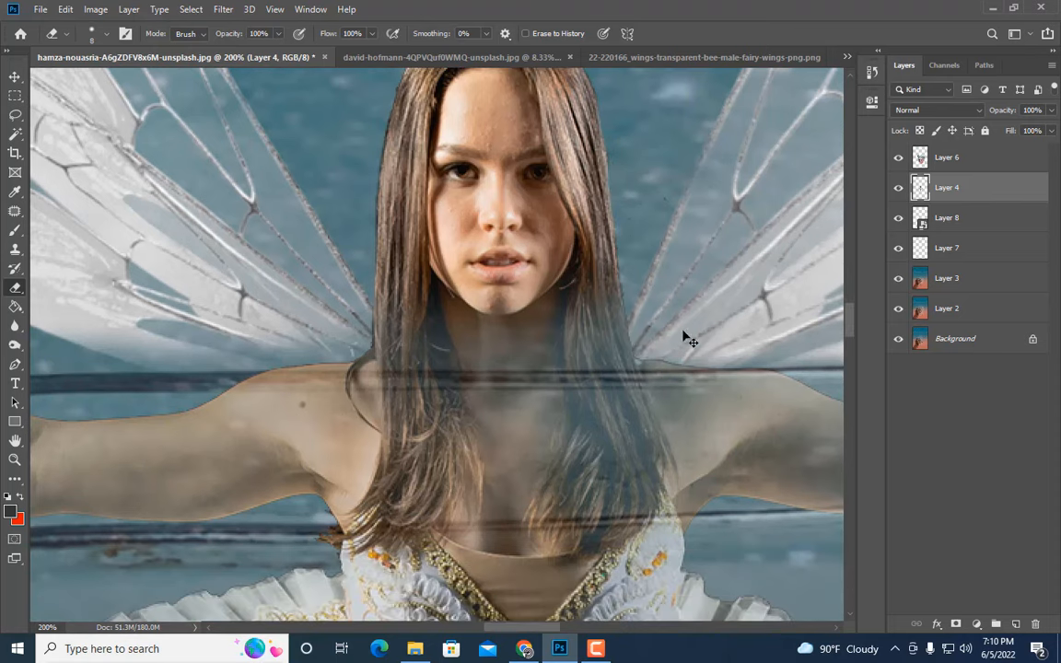
Erase the sky on Layer 6 covering the left wing's upper tip, using the Eraser at up to 175 px
key(ctrl+minus)
key(ctrl+minus)
scroll(683, 333, up, 2)
click(961, 158)
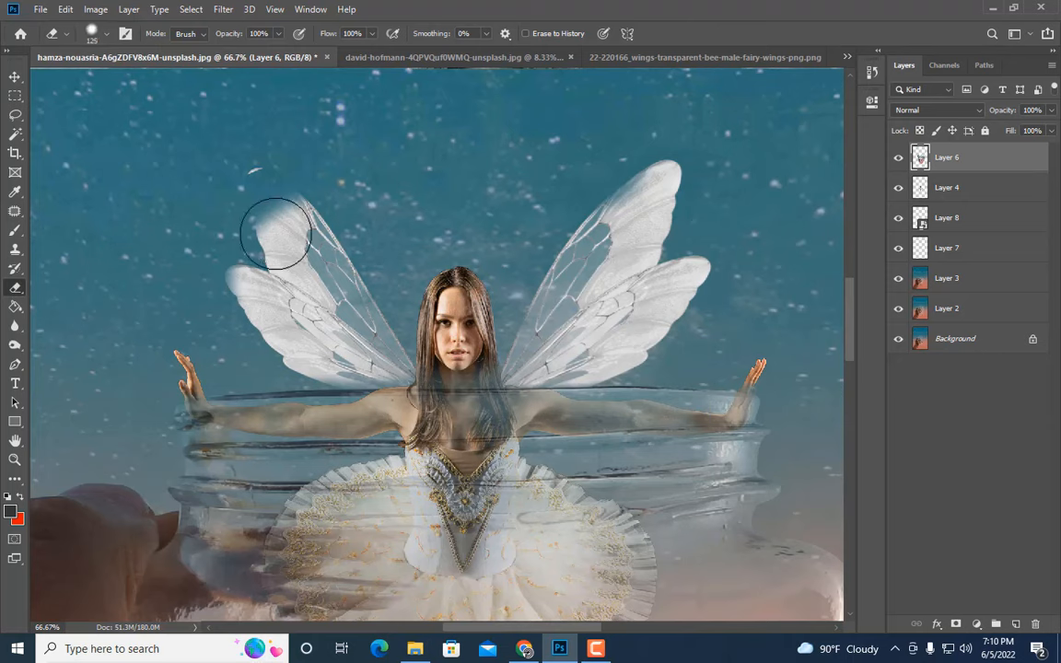
key(ctrl+z)
key(bracketright)
key(bracketright)
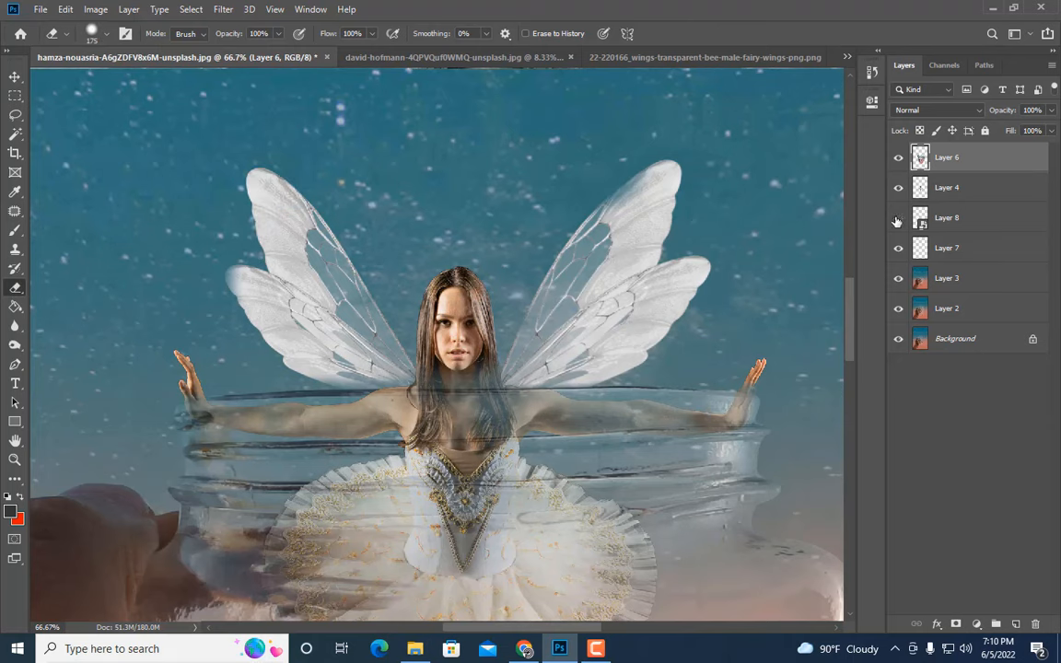
Rotate the left wing on Layer 8 to about 12.25° and nudge it closer to the ballerina's head
click(955, 217)
key(ctrl+t)
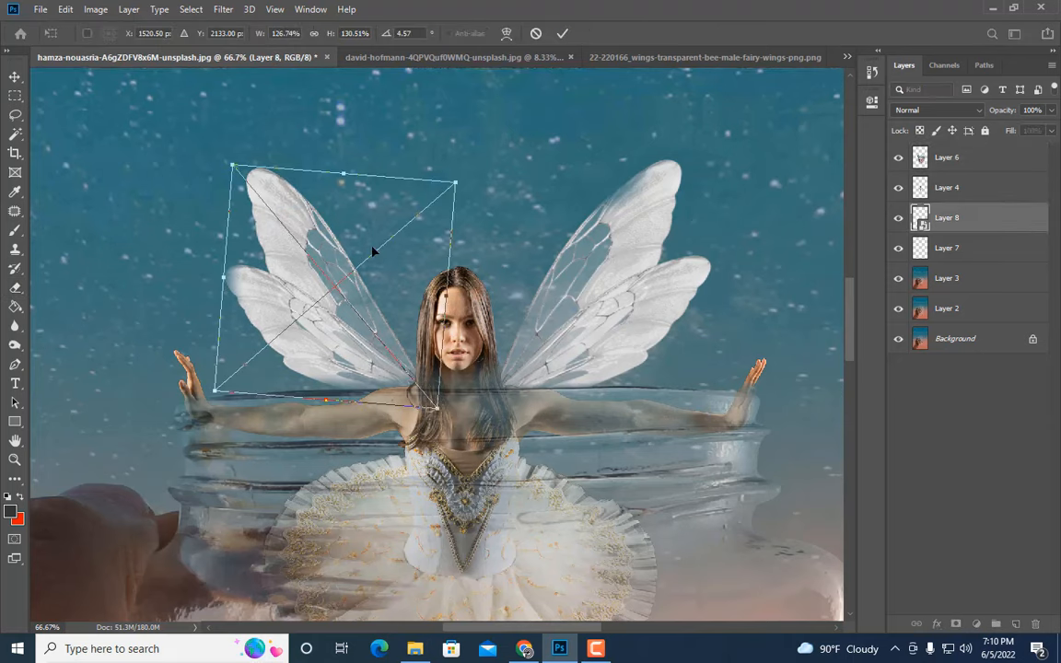
drag(424, 136, 455, 148)
drag(405, 256, 409, 258)
key(Right)
key(Right)
key(Right)
key(Right)
key(Right)
key(Right)
key(Right)
key(Right)
key(Right)
key(Right)
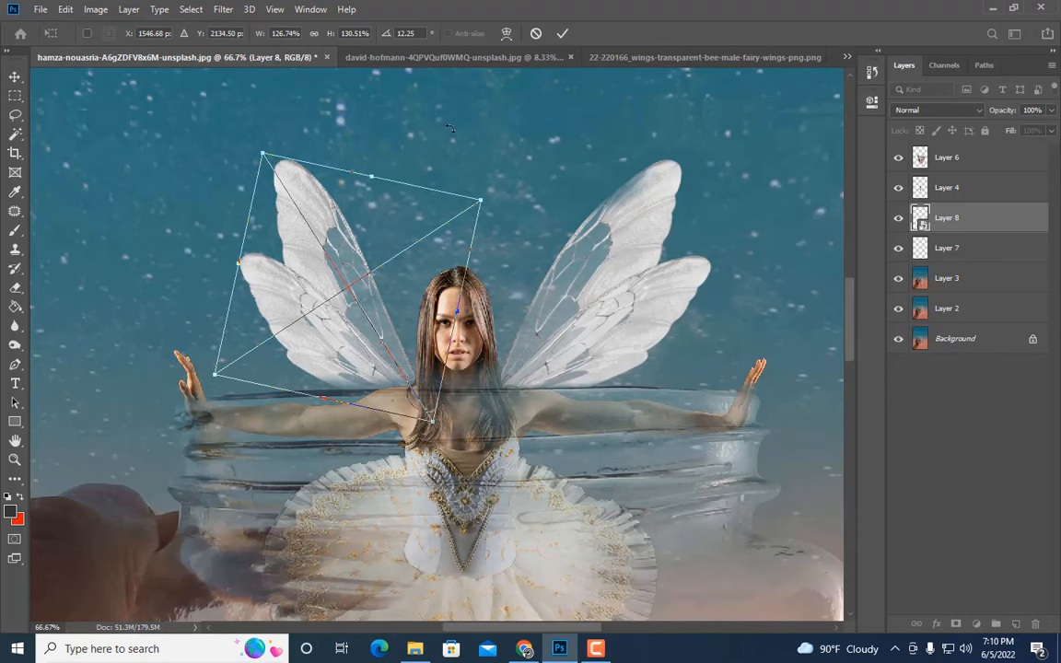
Warp the left wing on Layer 8 to bulge its inner edge slightly toward the ballerina's head
click(506, 35)
drag(422, 236, 433, 234)
key(Return)
key(ctrl+minus)
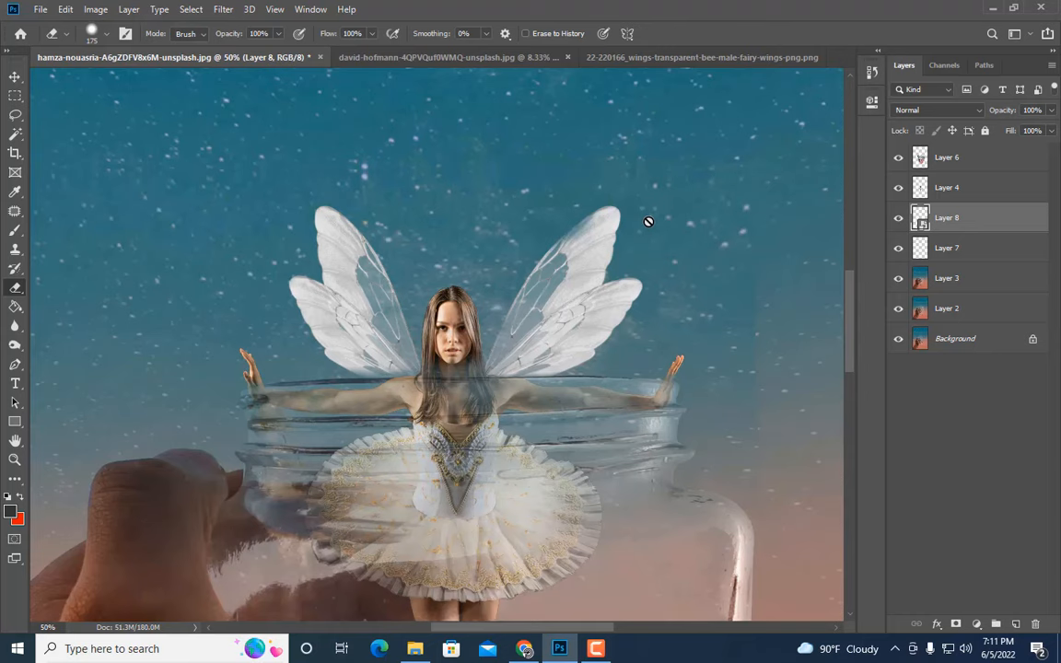
Enlarge the left wing on Layer 8 slightly outward from its upper outer corner
key(ctrl+t)
drag(306, 194, 296, 189)
key(Return)
key(ctrl+minus)
scroll(530, 193, down, 3)
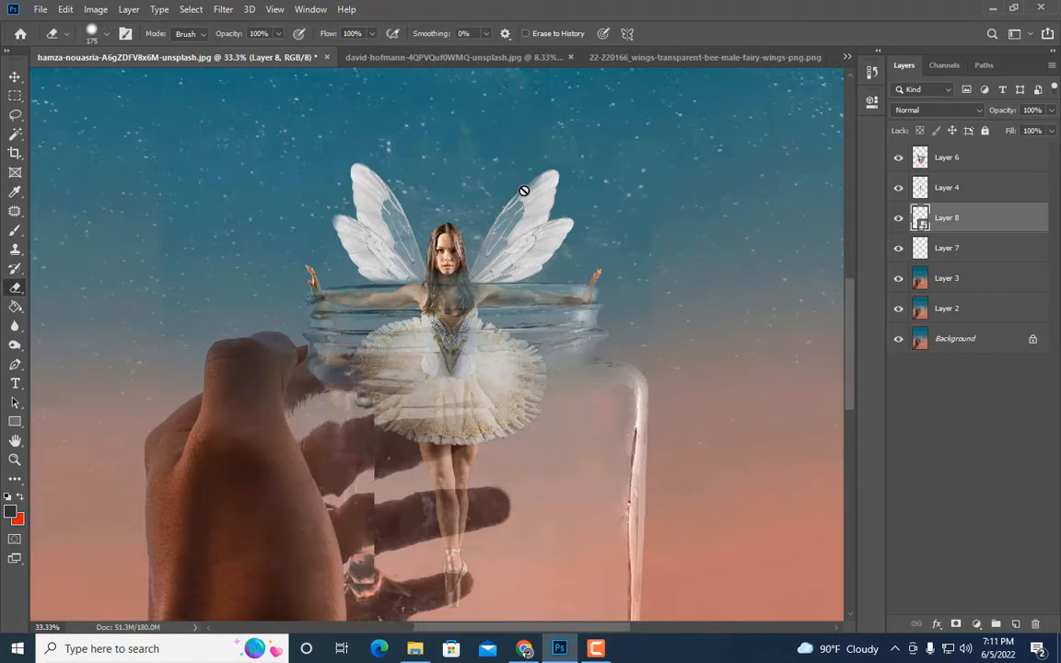
Merge the left wing on Layer 8 with the ballerina's Layer 4, duplicate the merged layer and hide the original
right_click(939, 218)
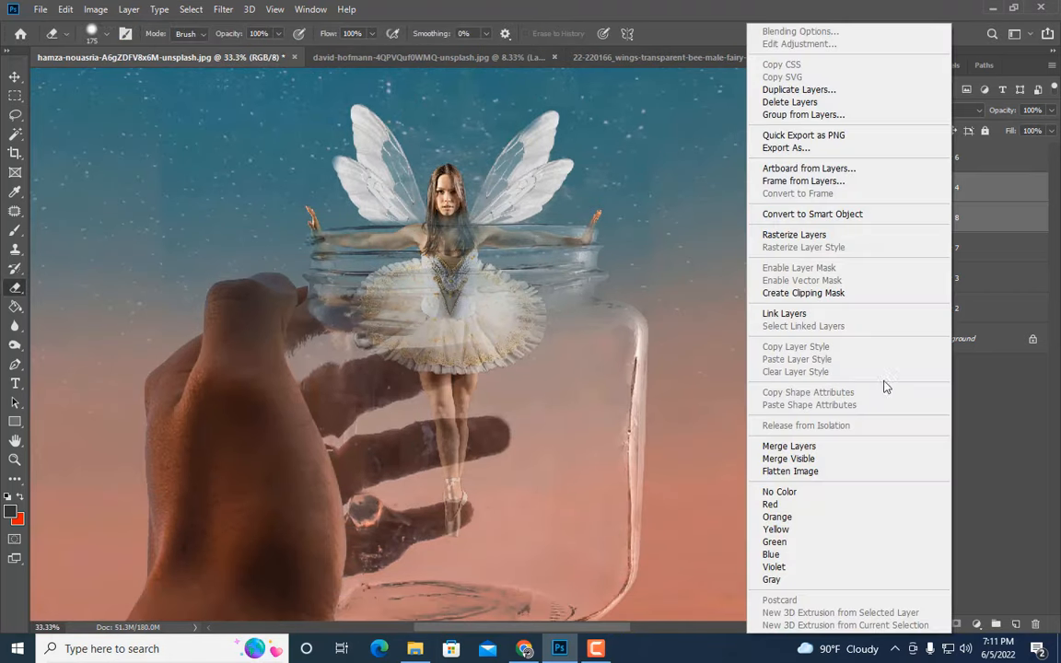
click(852, 439)
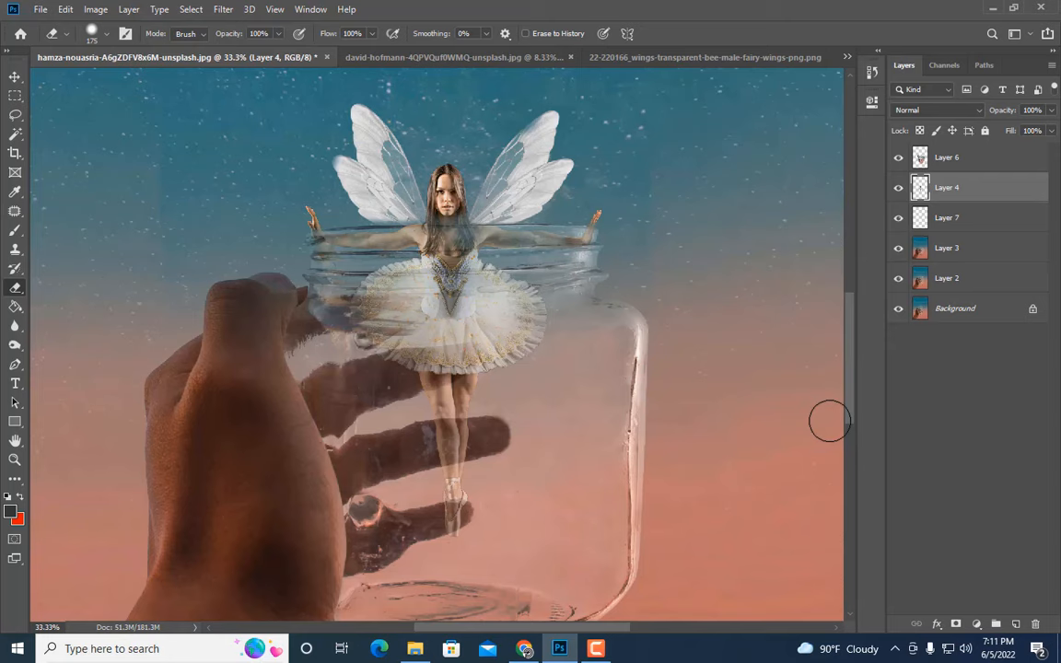
key(ctrl+j)
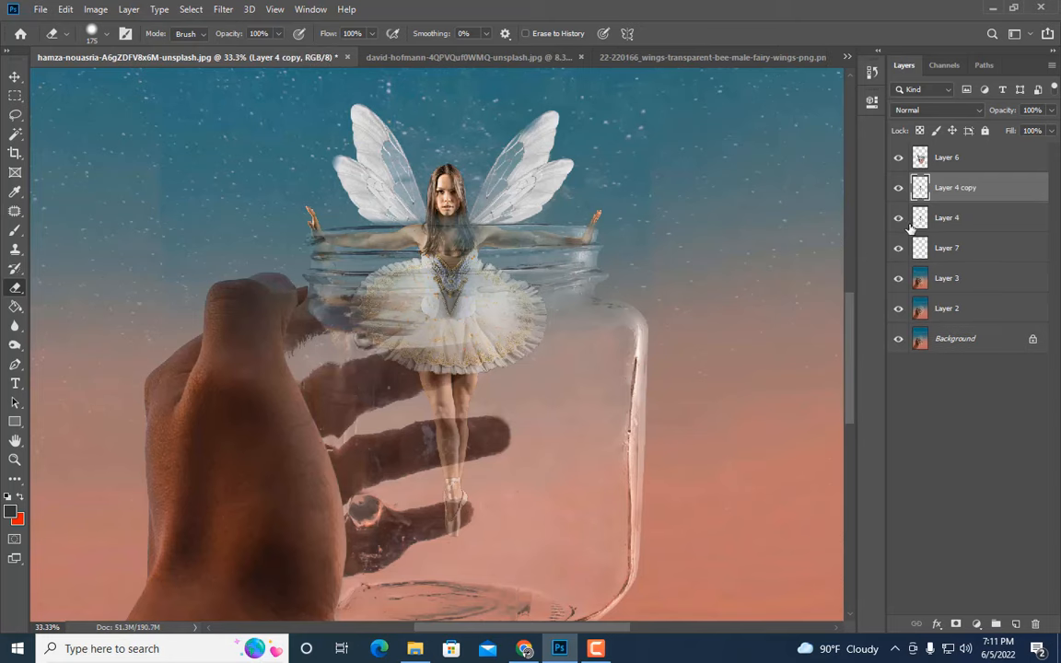
key(ctrl+minus)
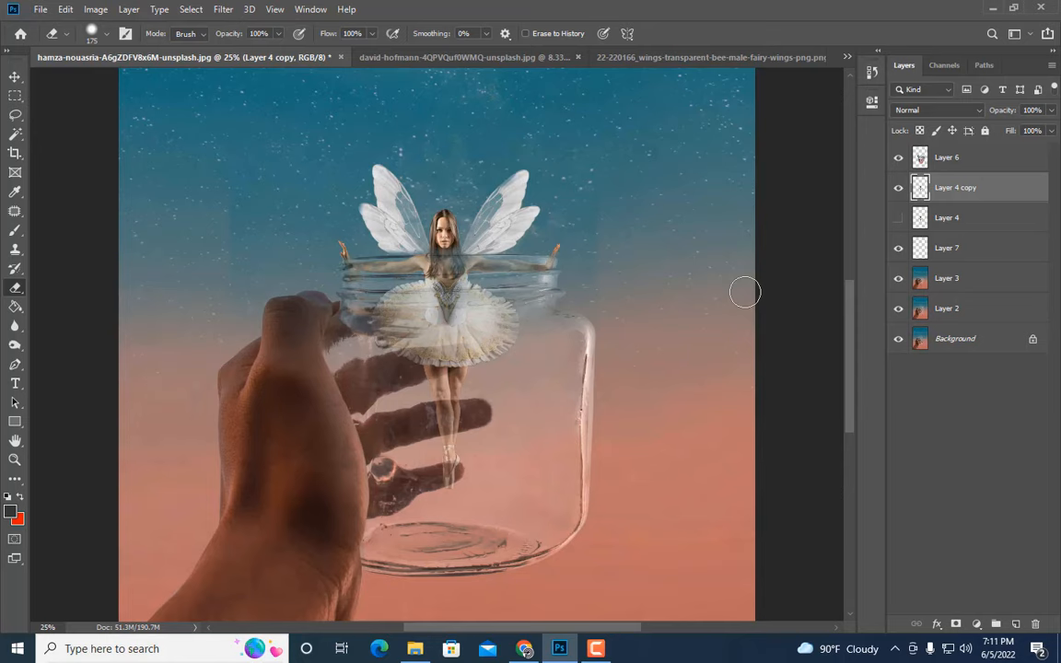
Check the visibility of Layer 4 copy and Layer 7, and merge Layer 4 copy, Layer 4 and Layer 7 into one layer
key(ctrl+plus)
click(899, 187)
click(900, 187)
click(900, 249)
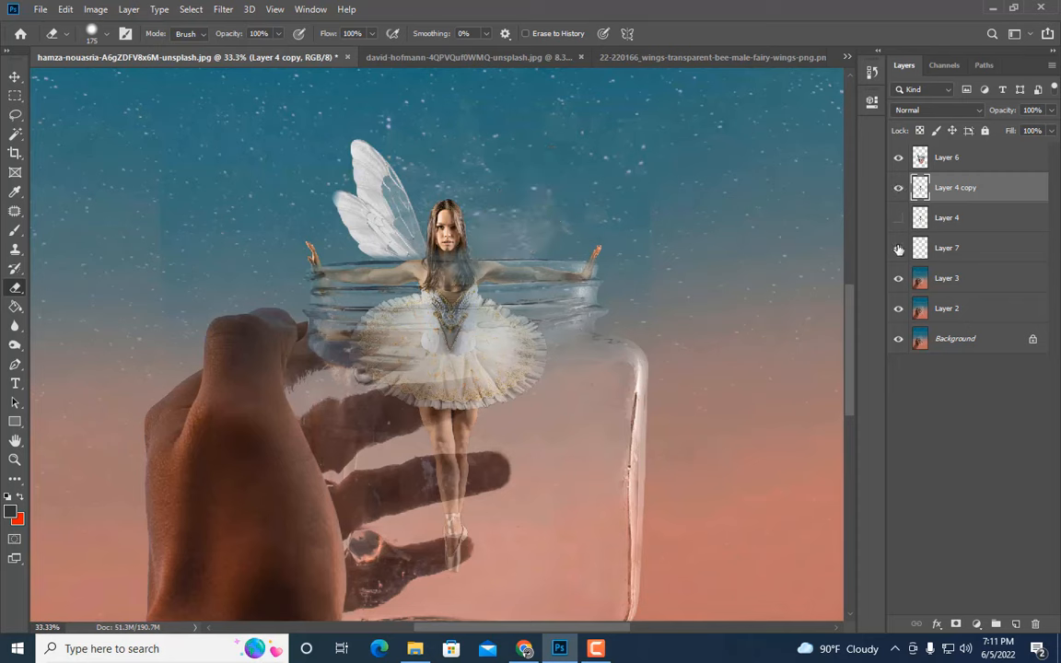
click(900, 249)
click(899, 249)
click(899, 249)
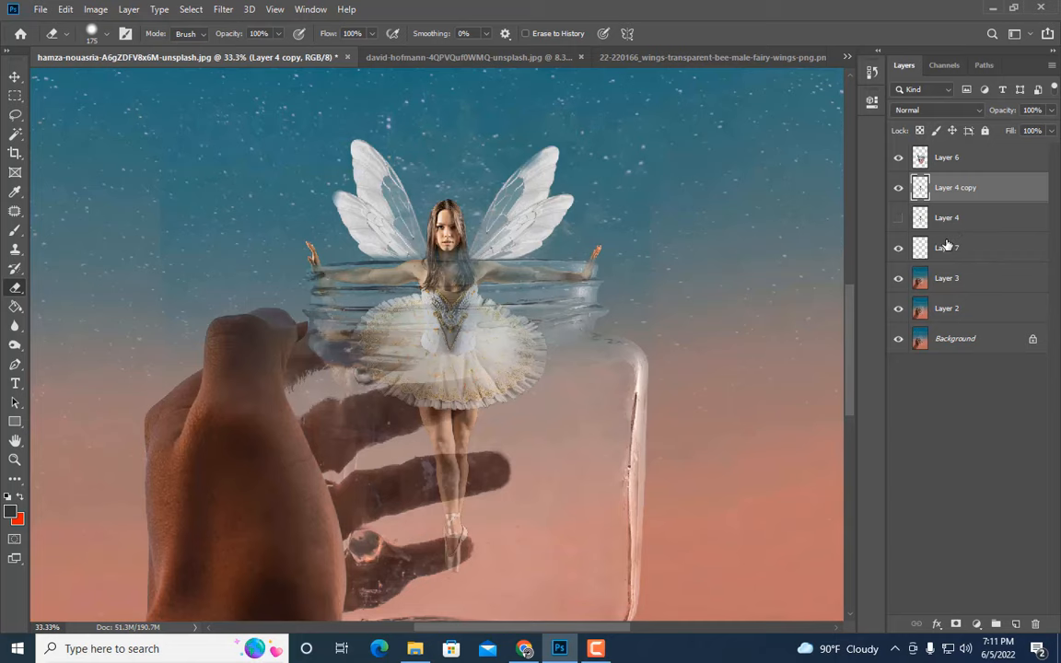
right_click(946, 244)
click(794, 444)
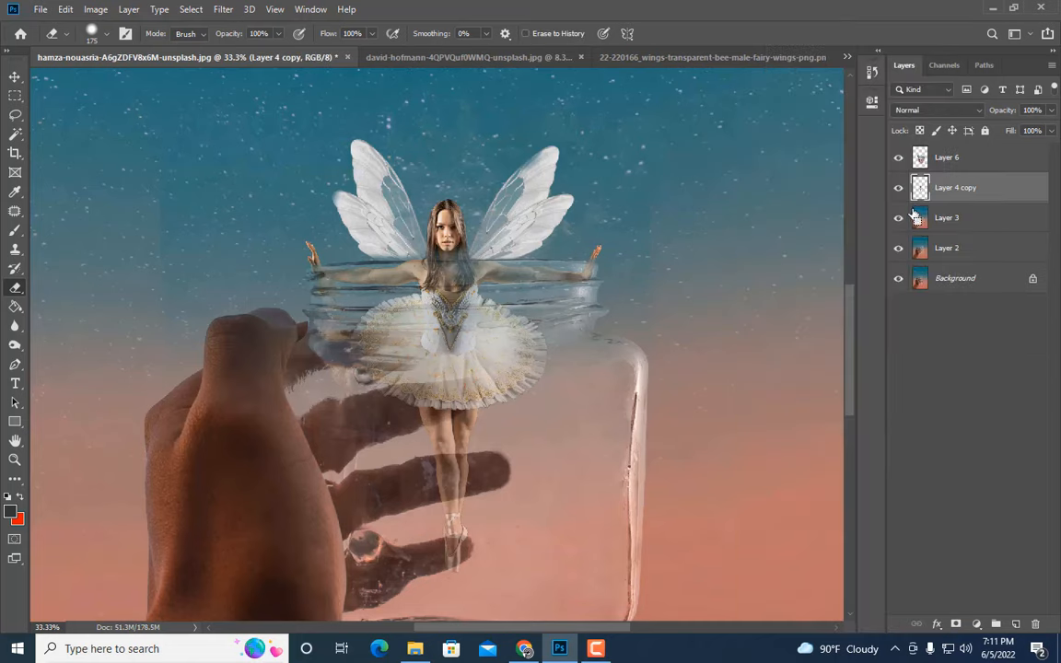